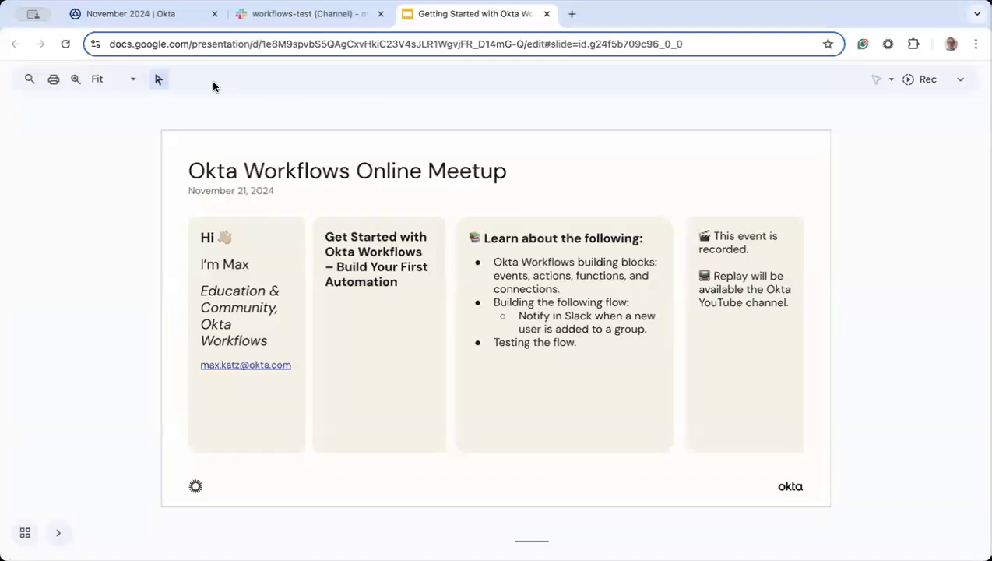
Step: Switch to Okta Workflows, examine Flow 2 and the app connectors available after its trigger card, and return to the November 2024 folder
{"action": "left_click", "coordinate": [139, 15]}
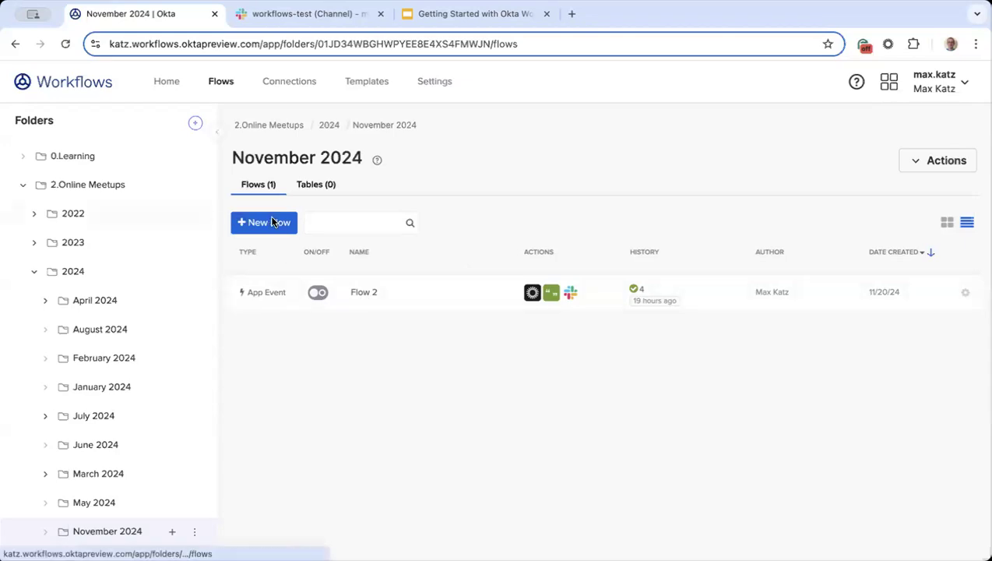
{"action": "left_click", "coordinate": [365, 292]}
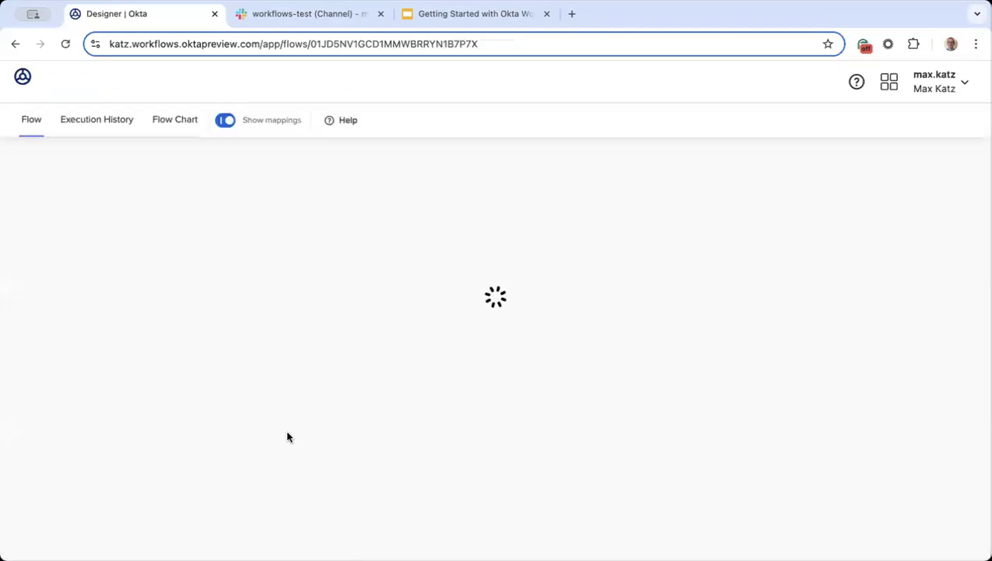
{"action": "left_click", "coordinate": [222, 160]}
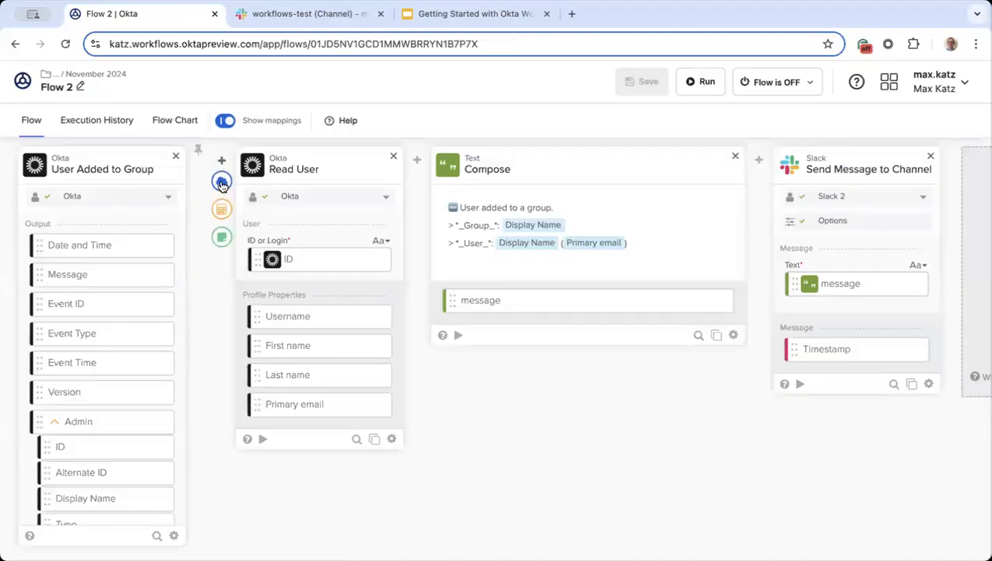
{"action": "left_click", "coordinate": [222, 181]}
{"action": "scroll", "coordinate": [580, 333], "scroll_direction": "down", "scroll_amount": 1}
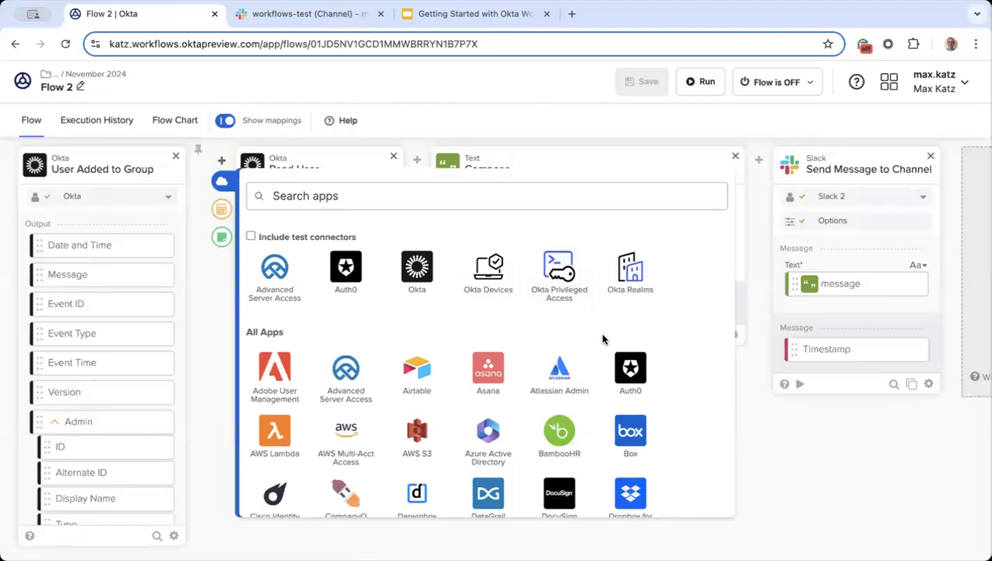
{"action": "scroll", "coordinate": [495, 338], "scroll_direction": "down", "scroll_amount": 4}
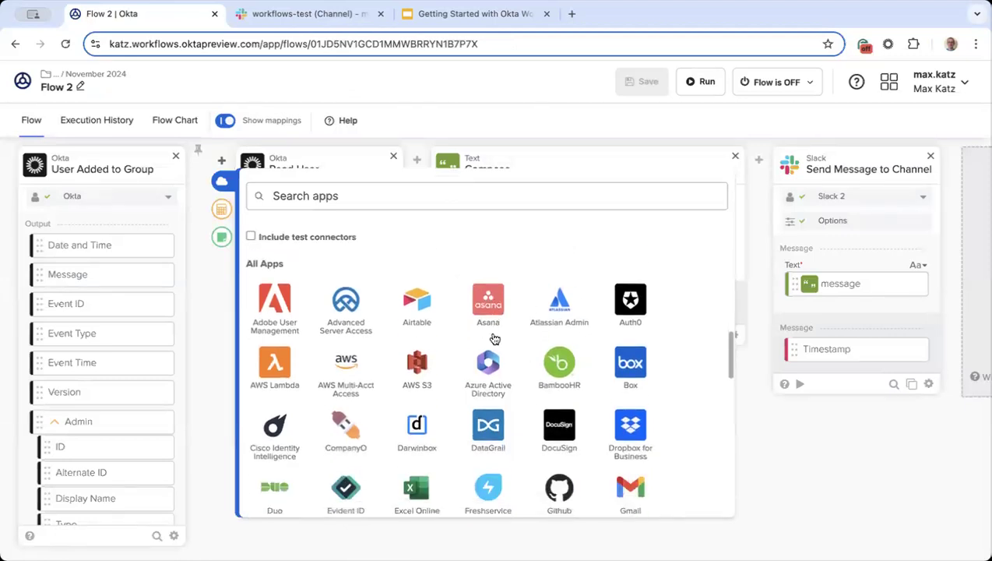
{"action": "scroll", "coordinate": [495, 340], "scroll_direction": "up", "scroll_amount": 3}
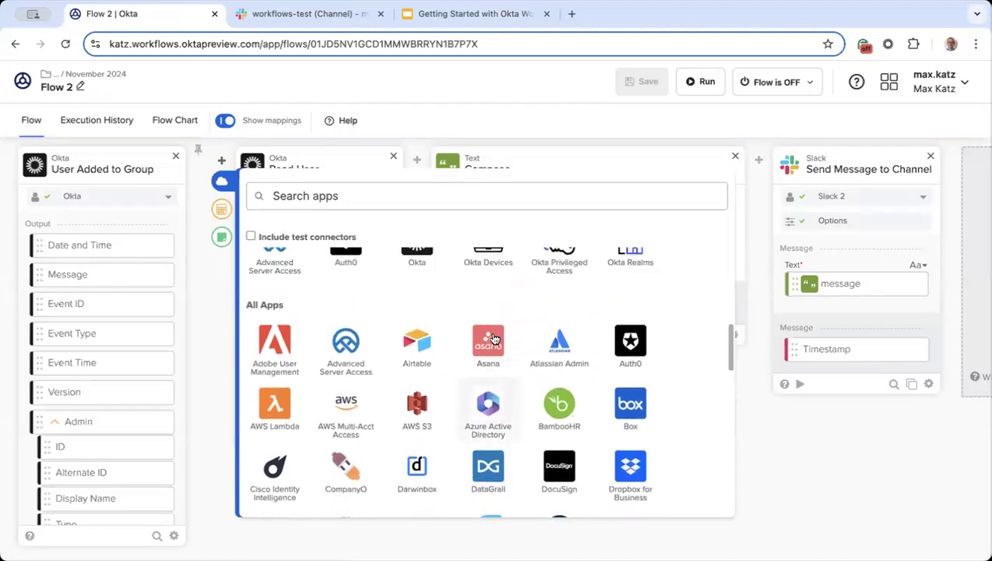
{"action": "scroll", "coordinate": [477, 296], "scroll_direction": "up", "scroll_amount": 6}
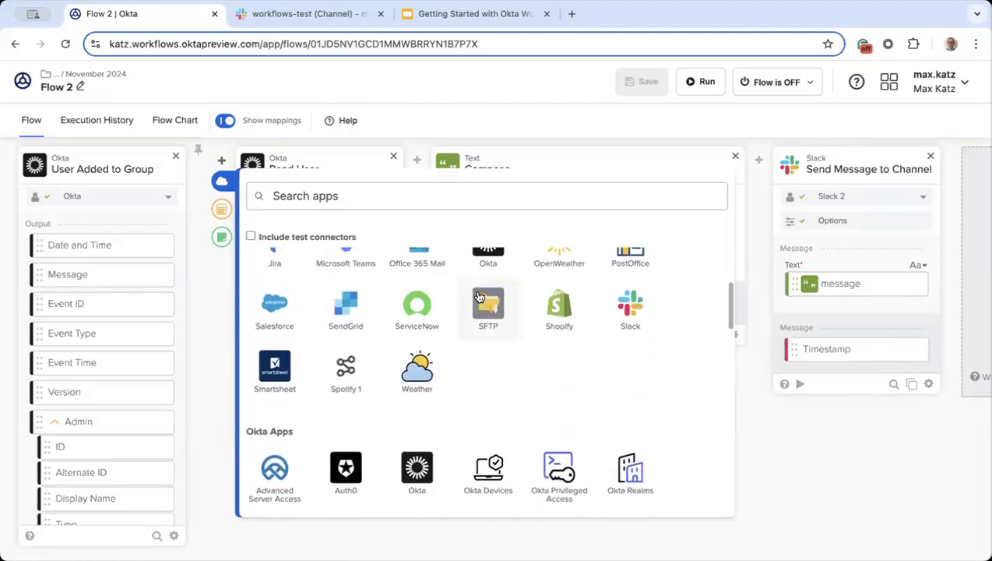
{"action": "scroll", "coordinate": [506, 304], "scroll_direction": "up", "scroll_amount": 1}
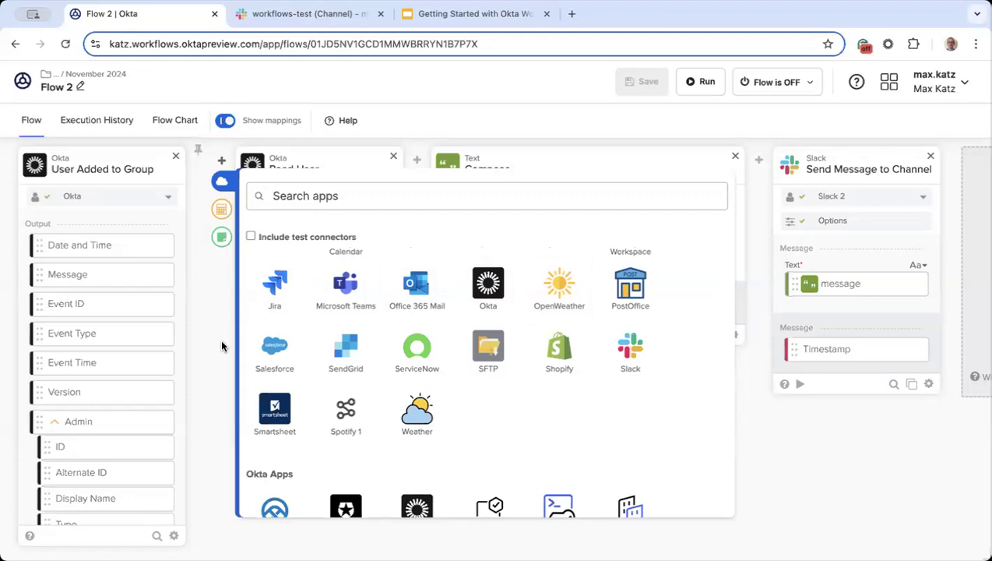
{"action": "left_click", "coordinate": [220, 339]}
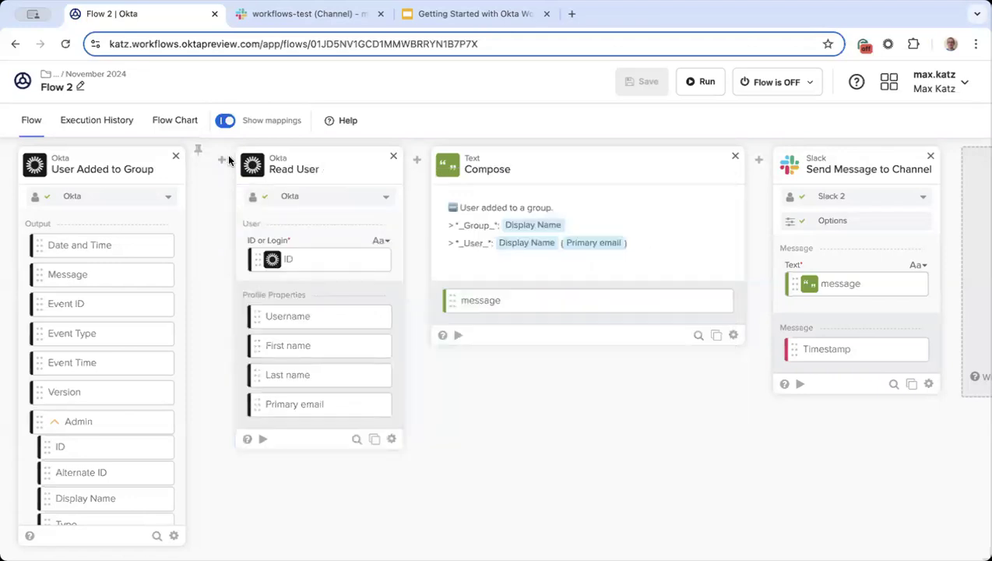
{"action": "left_click", "coordinate": [104, 78]}
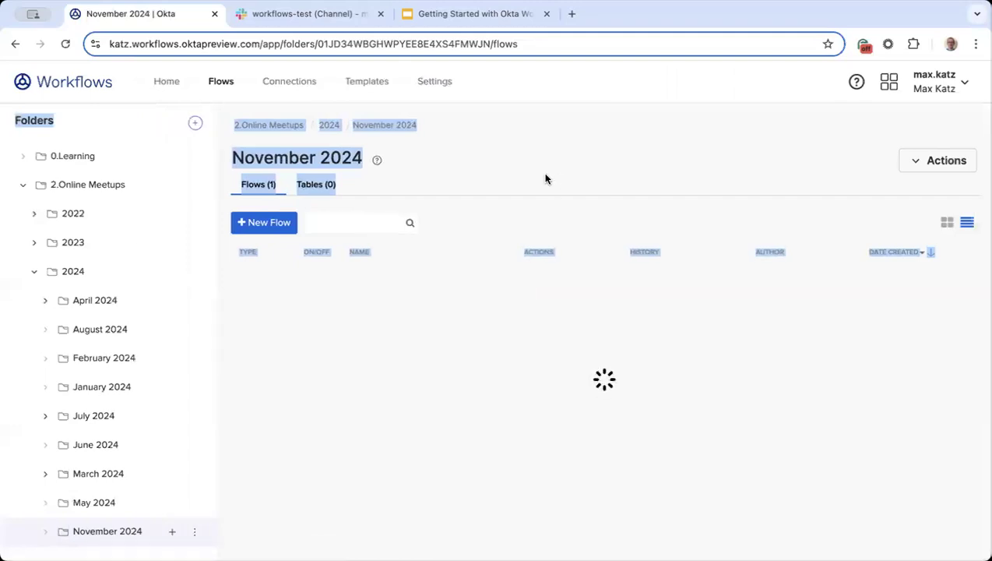
{"action": "left_click", "coordinate": [451, 479]}
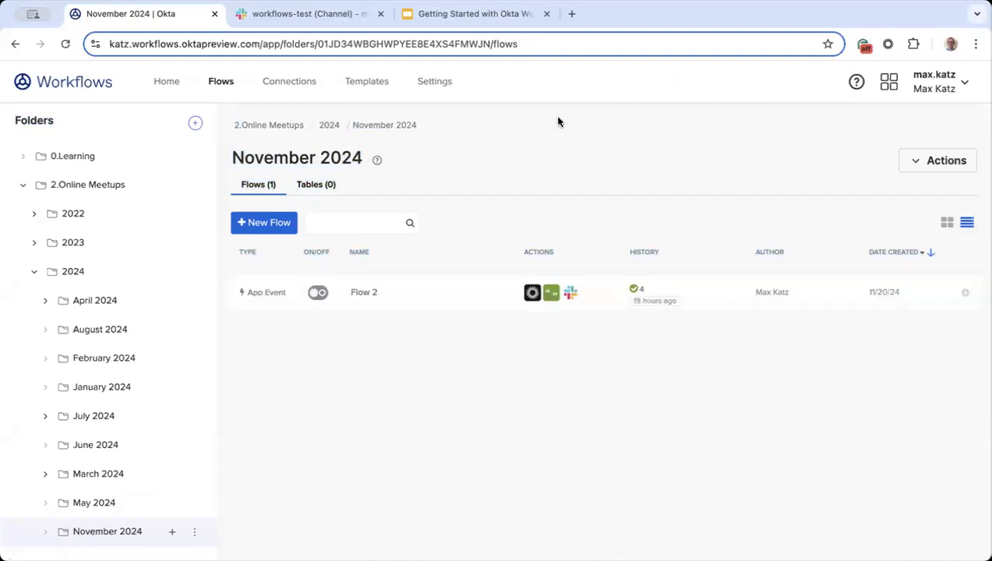
Step: Examine the learning videos, resources and popular use cases on the Workflows home page
{"action": "left_click", "coordinate": [161, 80]}
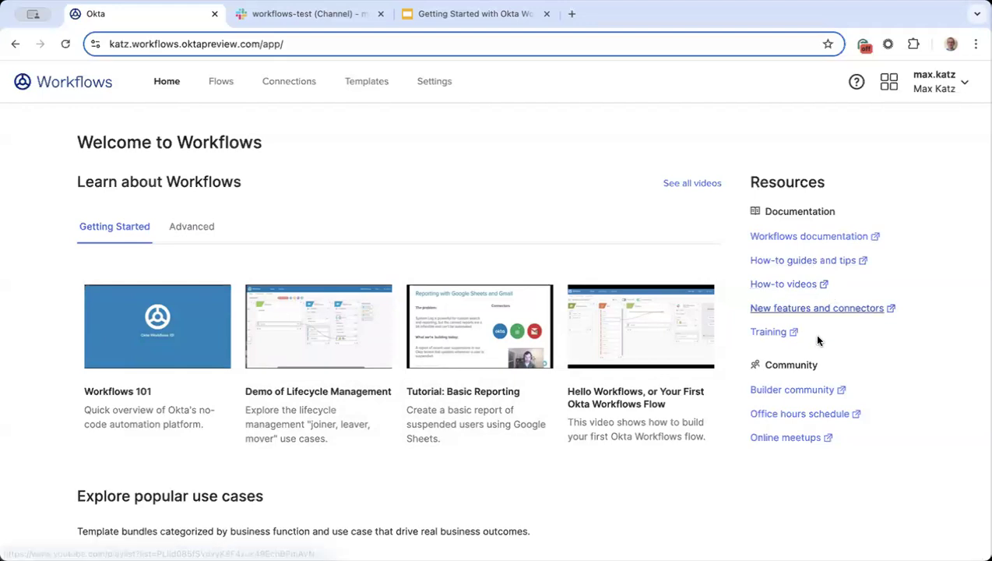
{"action": "scroll", "coordinate": [855, 319], "scroll_direction": "down", "scroll_amount": 1}
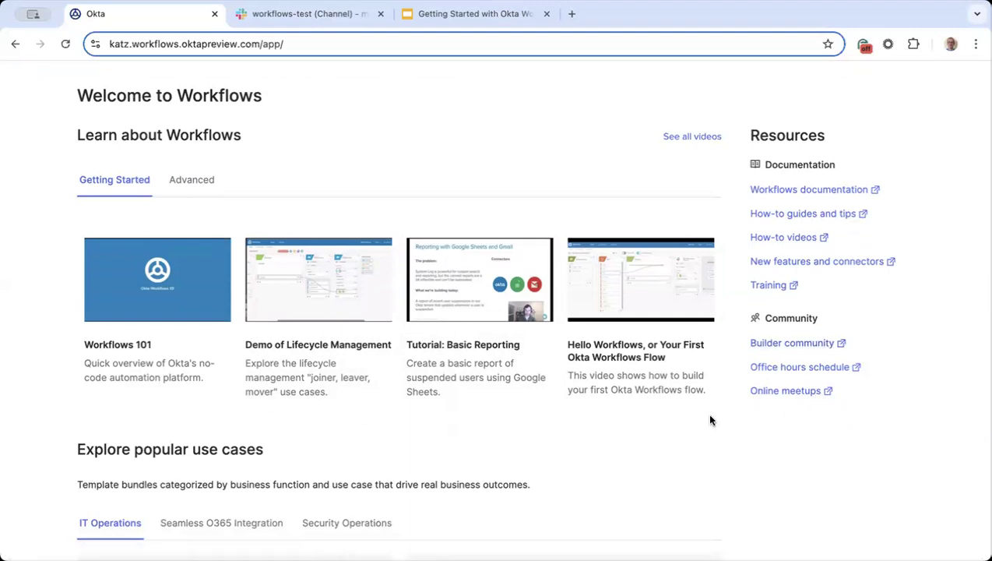
{"action": "scroll", "coordinate": [664, 420], "scroll_direction": "down", "scroll_amount": 3}
{"action": "scroll", "coordinate": [668, 423], "scroll_direction": "down", "scroll_amount": 2}
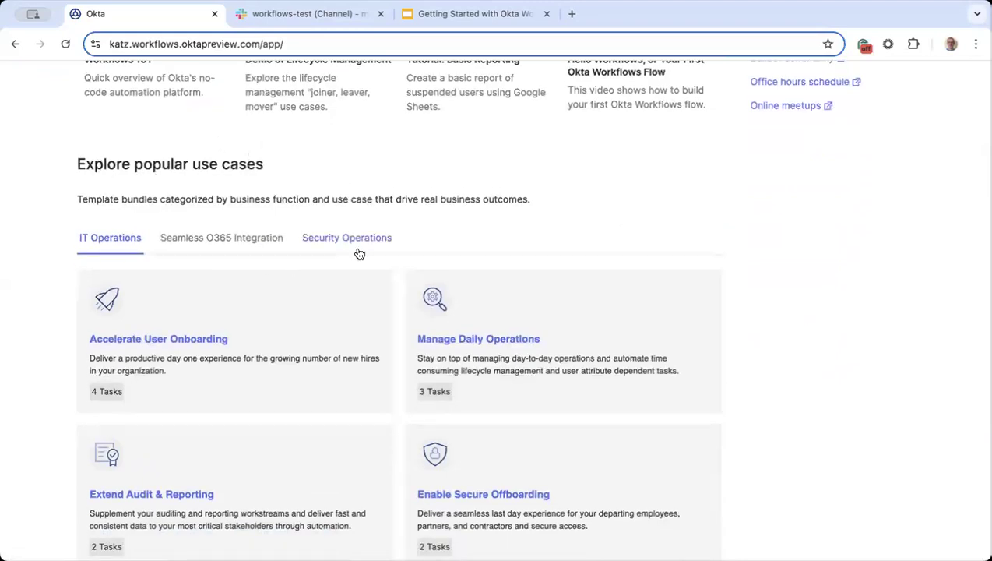
{"action": "scroll", "coordinate": [359, 254], "scroll_direction": "down", "scroll_amount": 3}
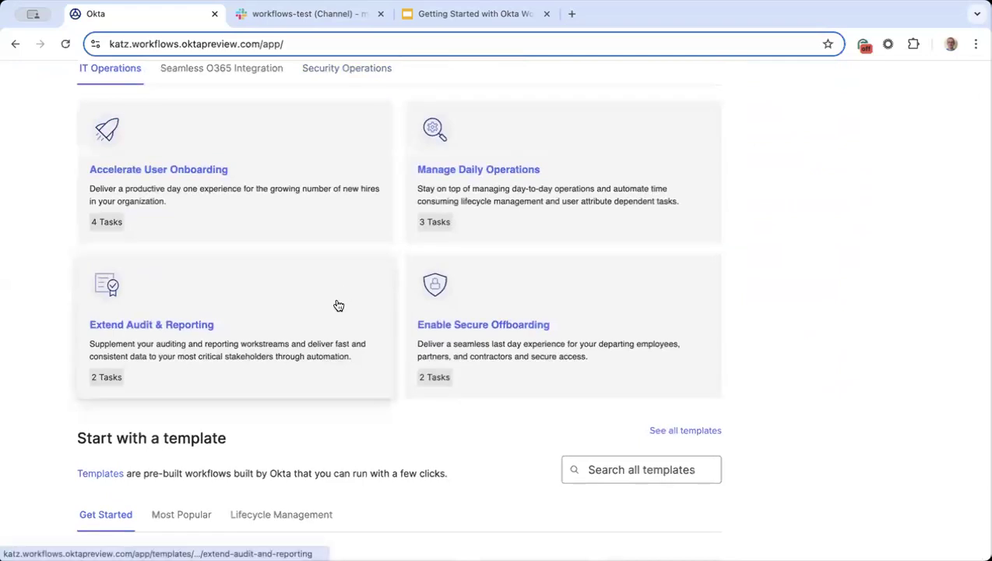
{"action": "scroll", "coordinate": [348, 383], "scroll_direction": "up", "scroll_amount": 2}
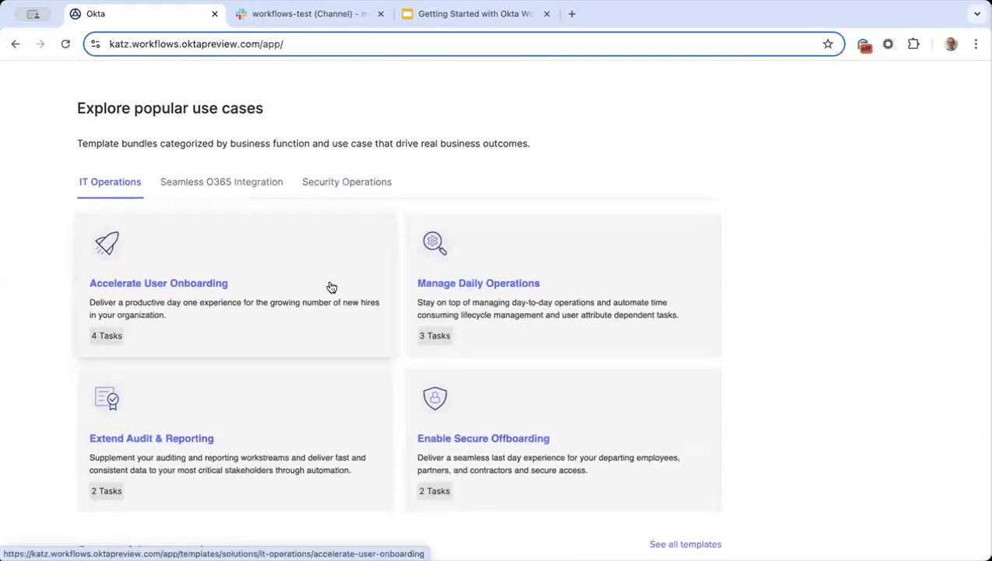
{"action": "scroll", "coordinate": [330, 288], "scroll_direction": "up", "scroll_amount": 5}
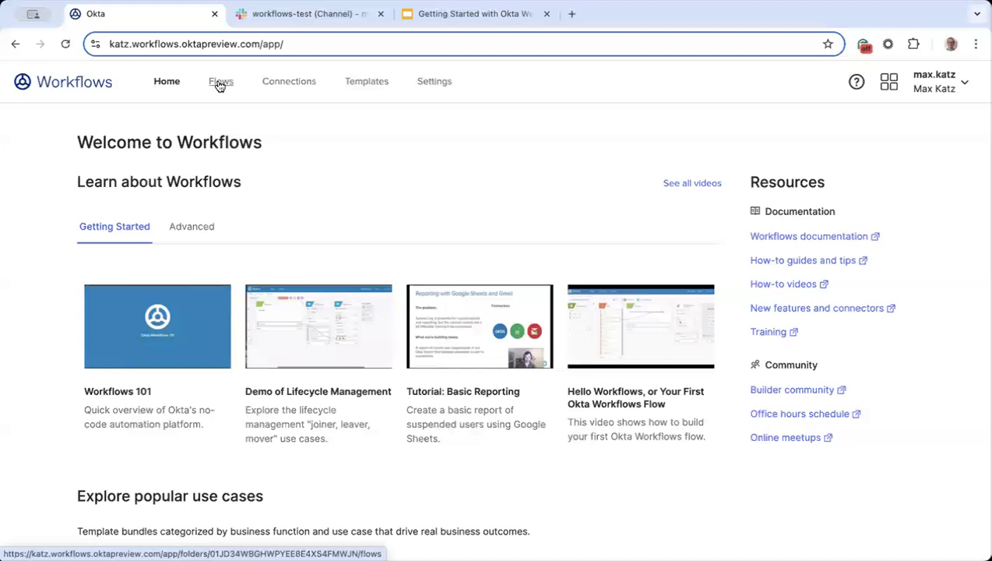
Step: View the list of existing connections and look through the pre-built workflow templates
{"action": "left_click", "coordinate": [289, 95]}
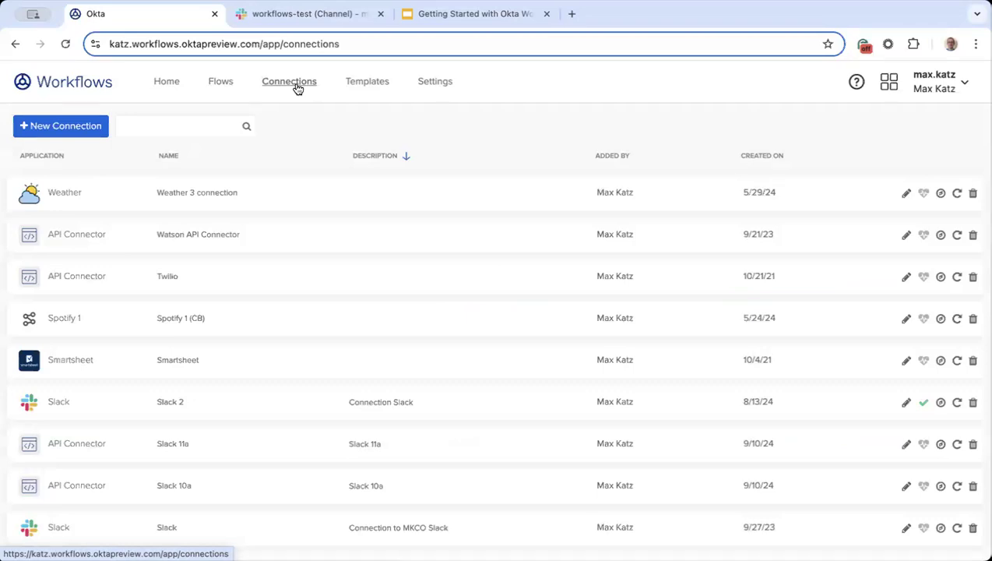
{"action": "left_click", "coordinate": [372, 81]}
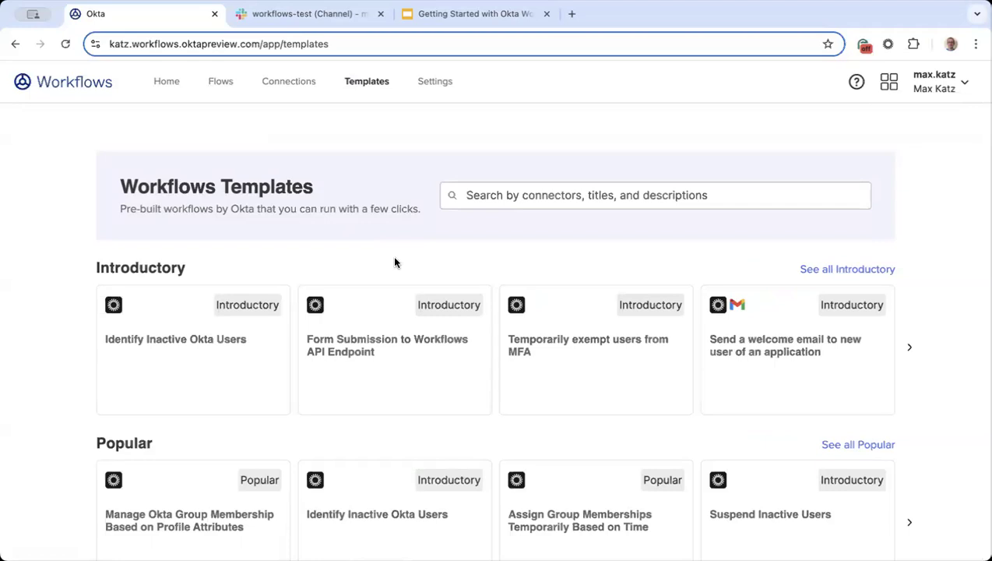
{"action": "scroll", "coordinate": [520, 266], "scroll_direction": "down", "scroll_amount": 5}
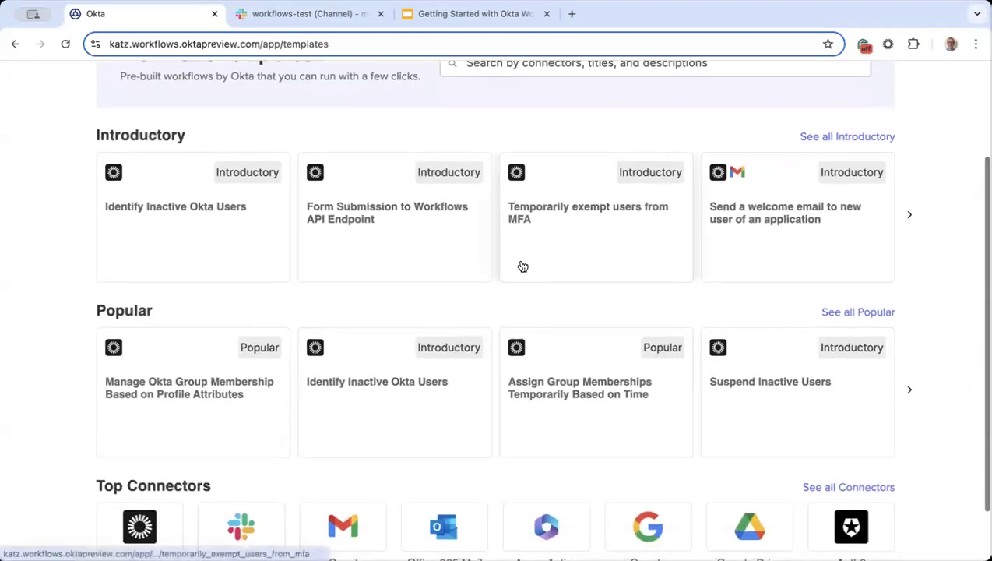
{"action": "scroll", "coordinate": [440, 207], "scroll_direction": "up", "scroll_amount": 5}
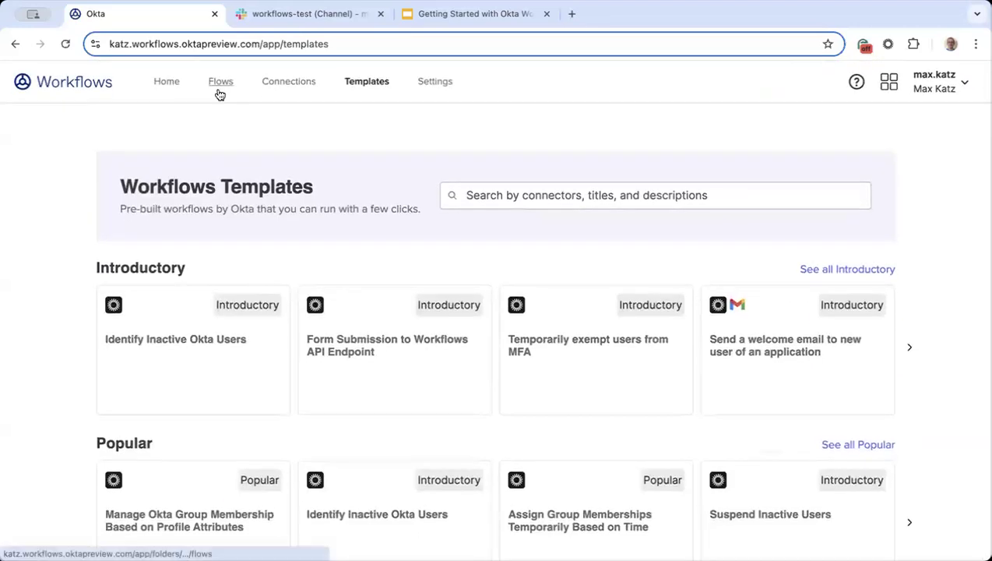
Step: Return to the flows and look through the folder tree, including the 2024 subfolders under 2.Online Meetups
{"action": "left_click", "coordinate": [220, 93]}
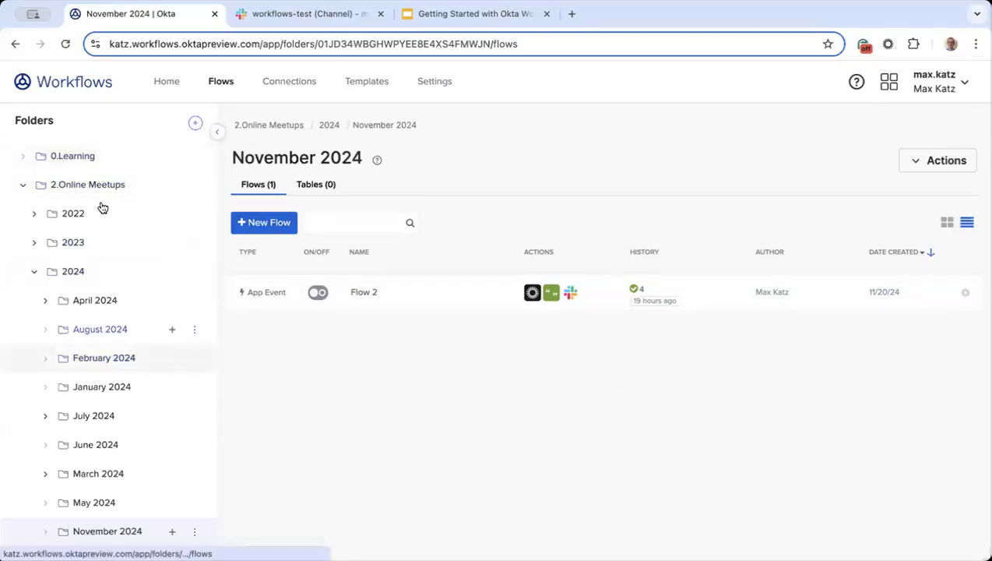
{"action": "left_click", "coordinate": [34, 271]}
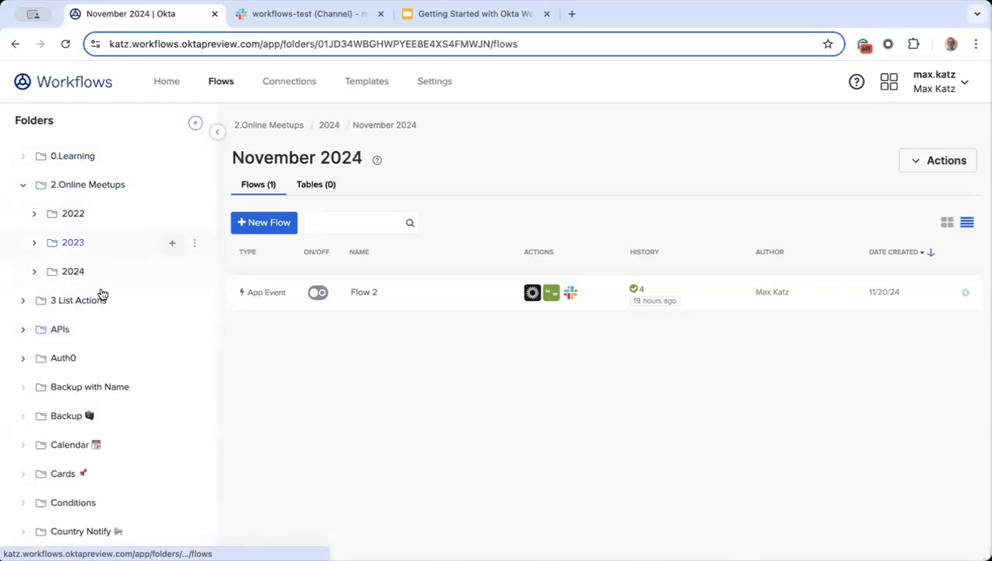
{"action": "scroll", "coordinate": [147, 220], "scroll_direction": "down", "scroll_amount": 5}
{"action": "scroll", "coordinate": [148, 222], "scroll_direction": "down", "scroll_amount": 10}
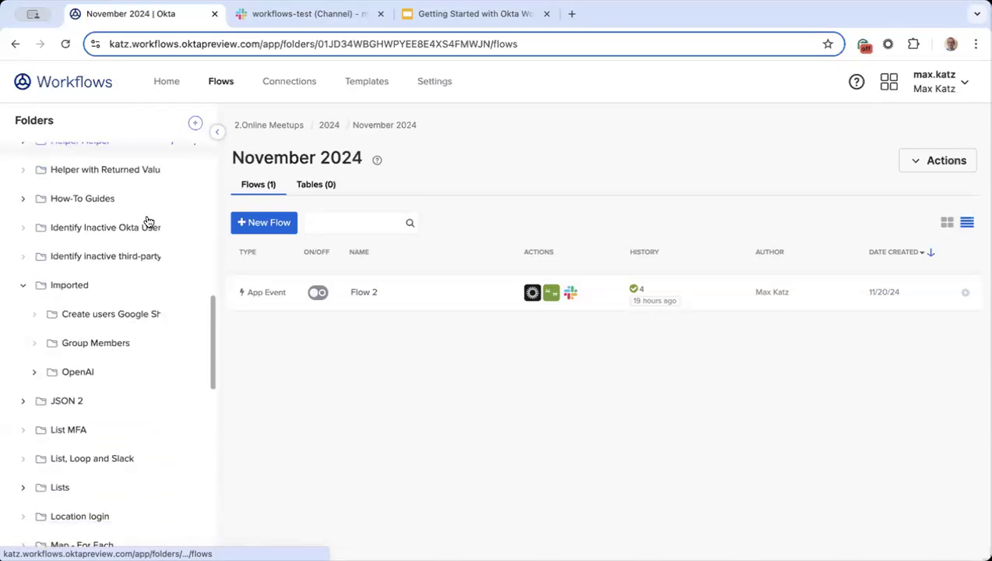
{"action": "scroll", "coordinate": [148, 266], "scroll_direction": "up", "scroll_amount": 15}
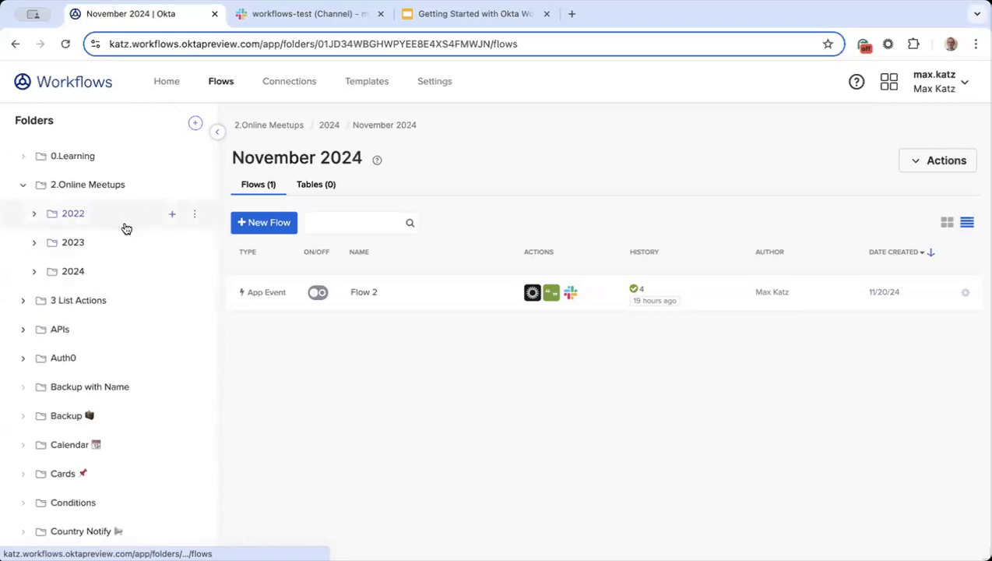
{"action": "scroll", "coordinate": [152, 254], "scroll_direction": "down", "scroll_amount": 6}
{"action": "scroll", "coordinate": [151, 254], "scroll_direction": "down", "scroll_amount": 6}
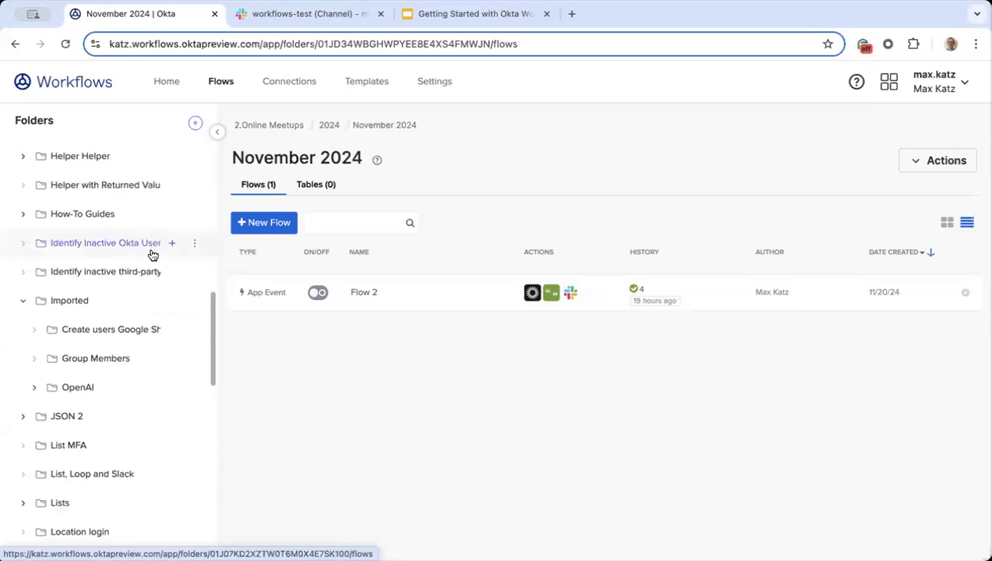
{"action": "scroll", "coordinate": [148, 234], "scroll_direction": "up", "scroll_amount": 10}
{"action": "scroll", "coordinate": [117, 226], "scroll_direction": "up", "scroll_amount": 2}
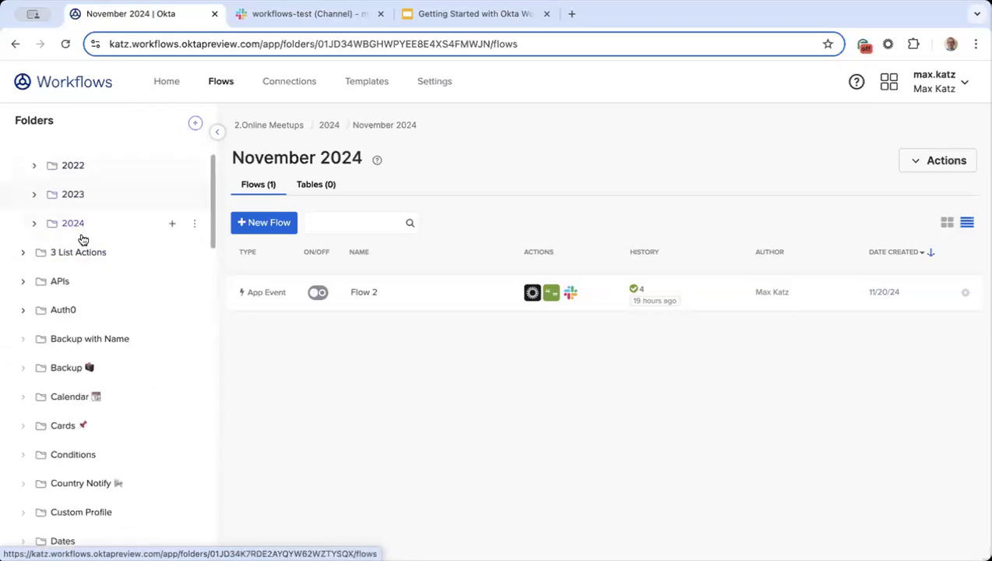
{"action": "scroll", "coordinate": [86, 226], "scroll_direction": "up", "scroll_amount": 3}
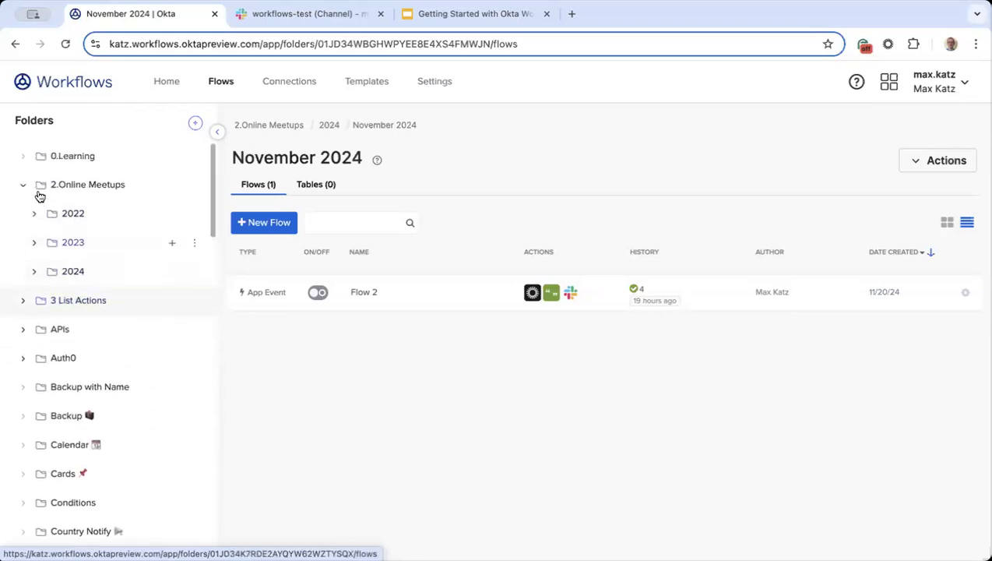
{"action": "left_click", "coordinate": [33, 271]}
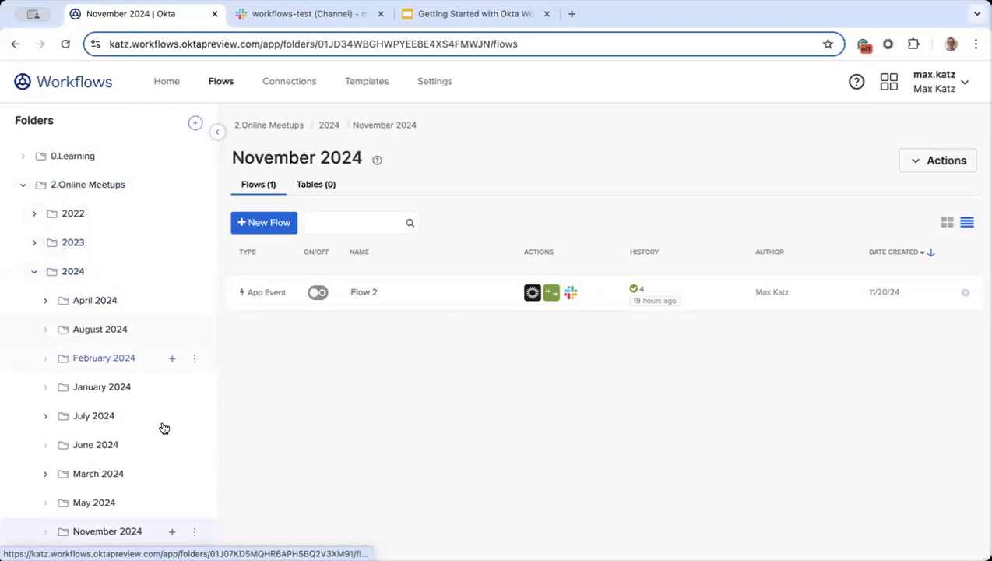
{"action": "scroll", "coordinate": [162, 427], "scroll_direction": "down", "scroll_amount": 3}
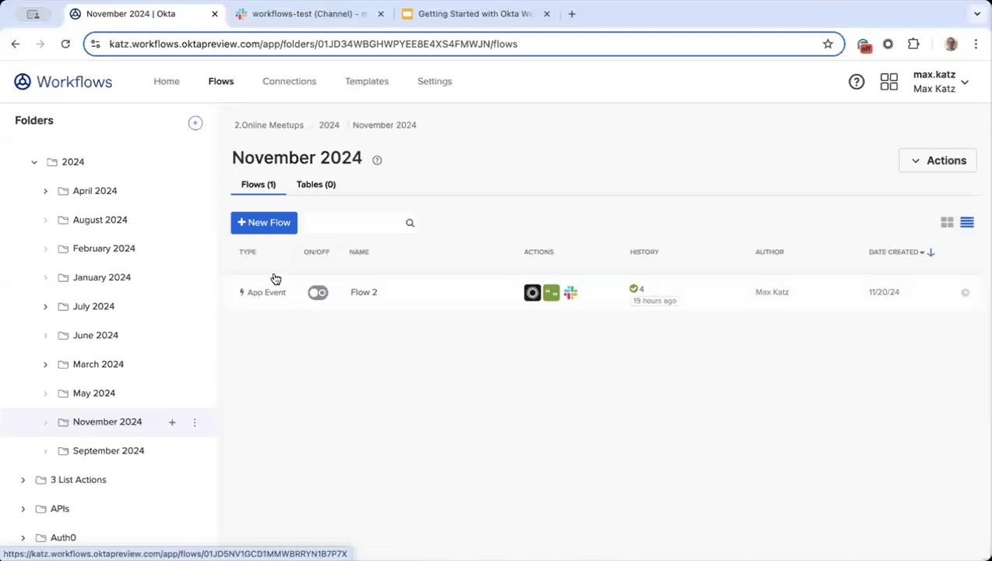
Step: Create a new flow in the November 2024 folder and name it "Notify new user added to a group"
{"action": "left_click", "coordinate": [265, 225]}
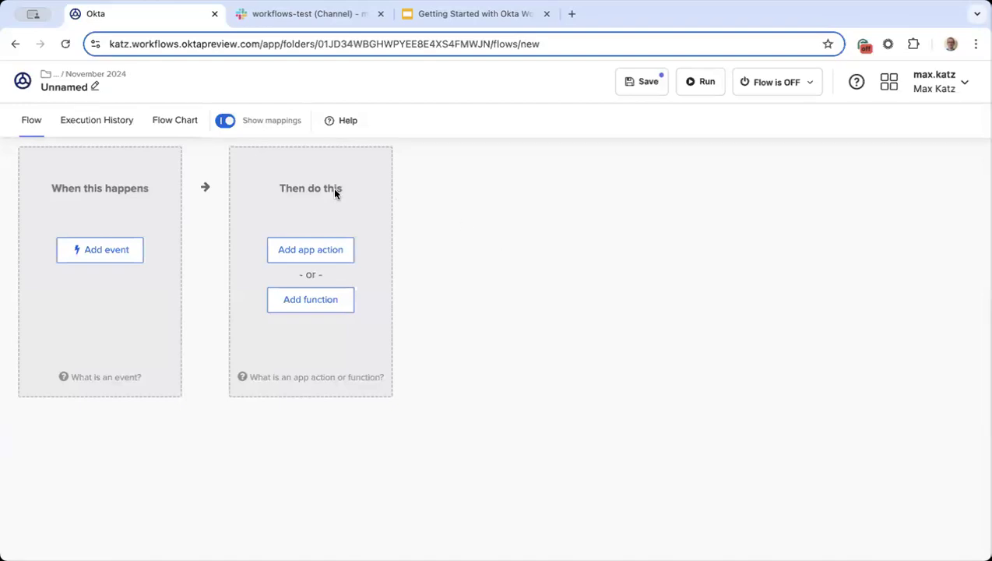
{"action": "left_click", "coordinate": [93, 86]}
{"action": "left_click", "coordinate": [460, 261]}
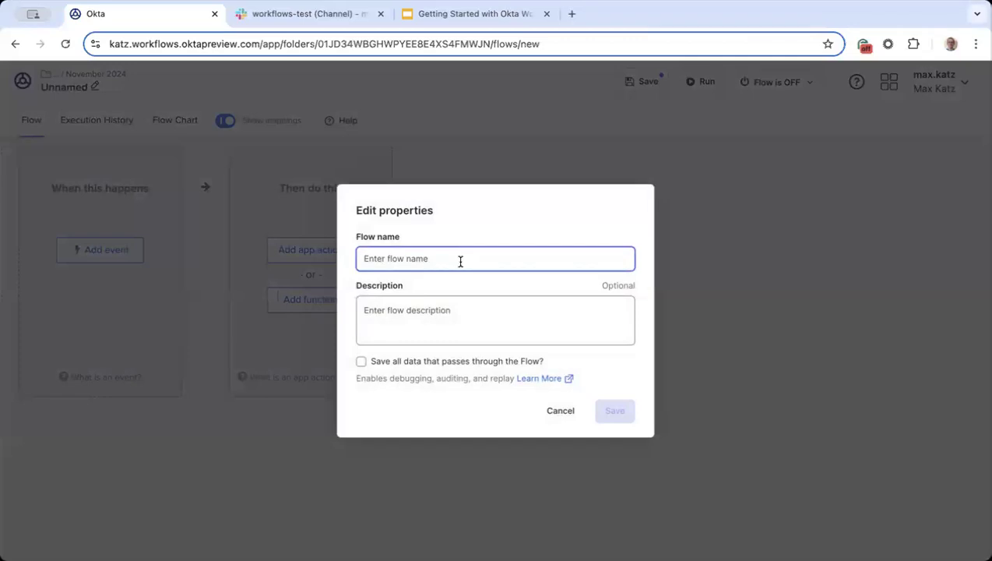
{"action": "type", "text": "Notify "}
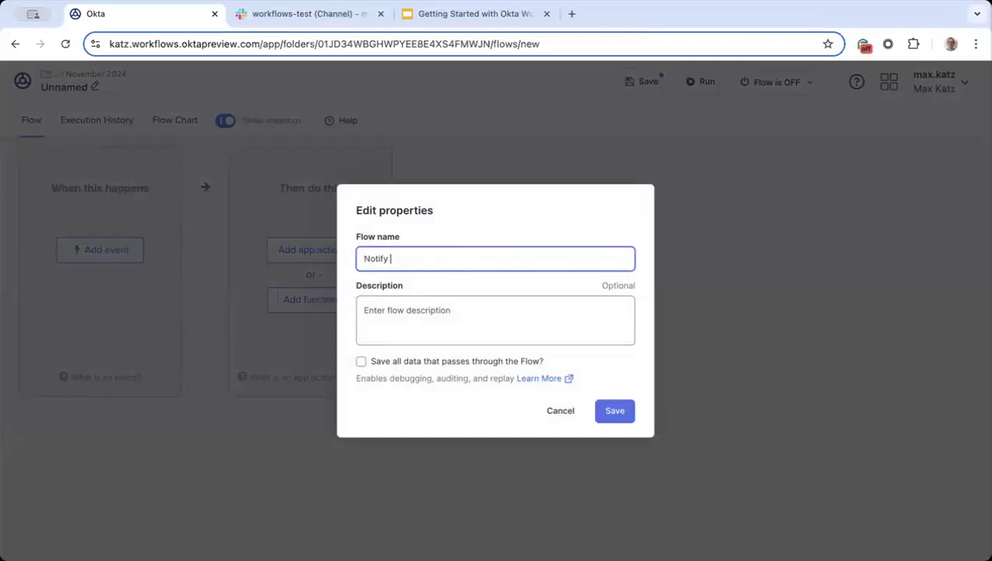
{"action": "type", "text": "new user added to a group"}
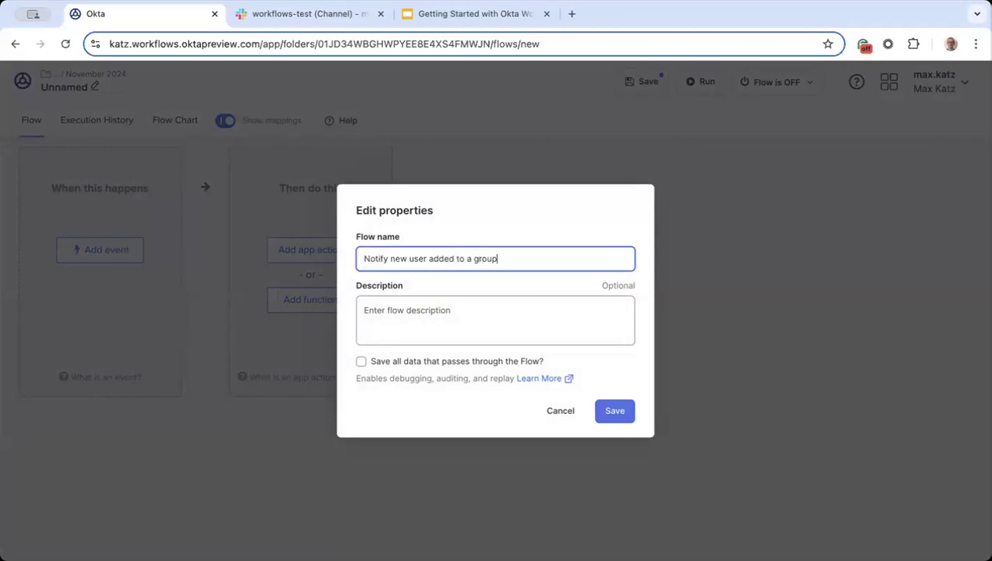
Step: Copy the flow name into the description, enable saving all data that passes through the flow, and save the properties
{"action": "triple_click", "coordinate": [457, 258]}
{"action": "key", "text": "ctrl+c"}
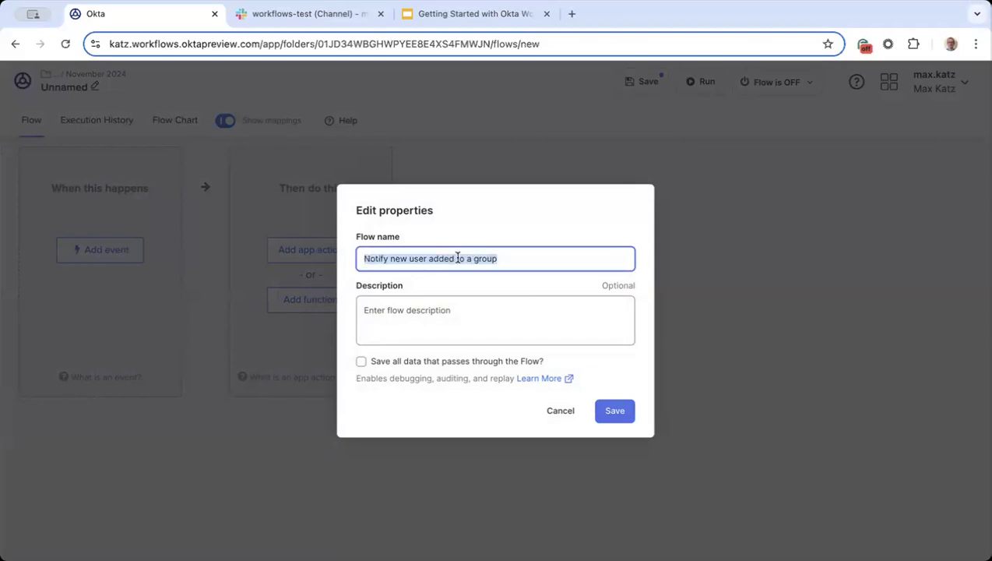
{"action": "left_click", "coordinate": [443, 312]}
{"action": "key", "text": "ctrl+v"}
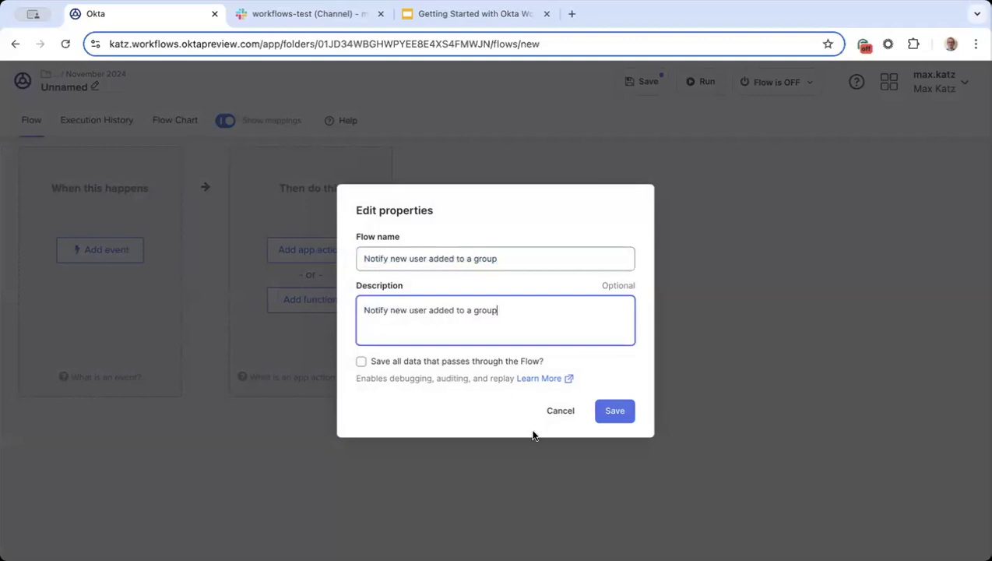
{"action": "left_click", "coordinate": [361, 361]}
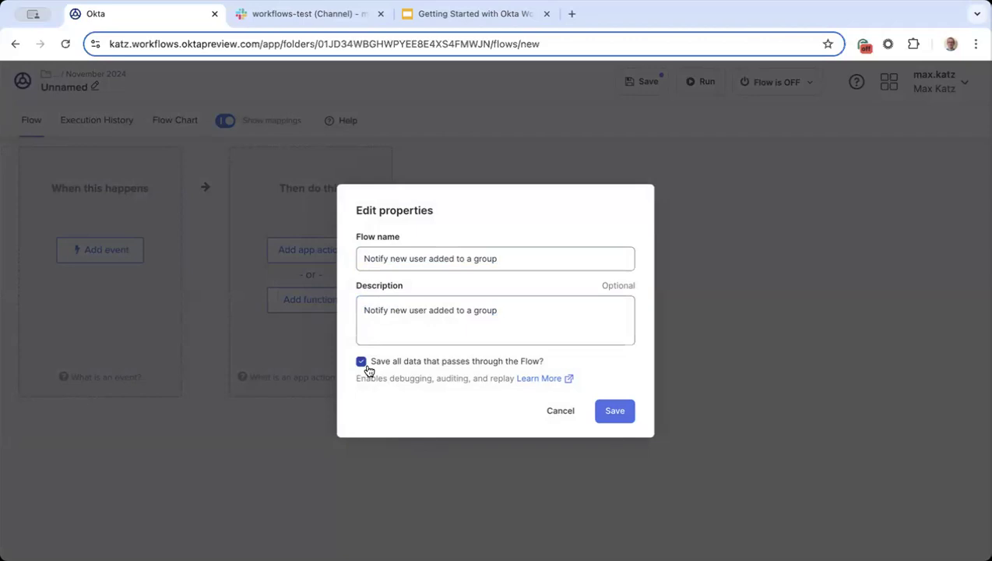
{"action": "left_click", "coordinate": [615, 411]}
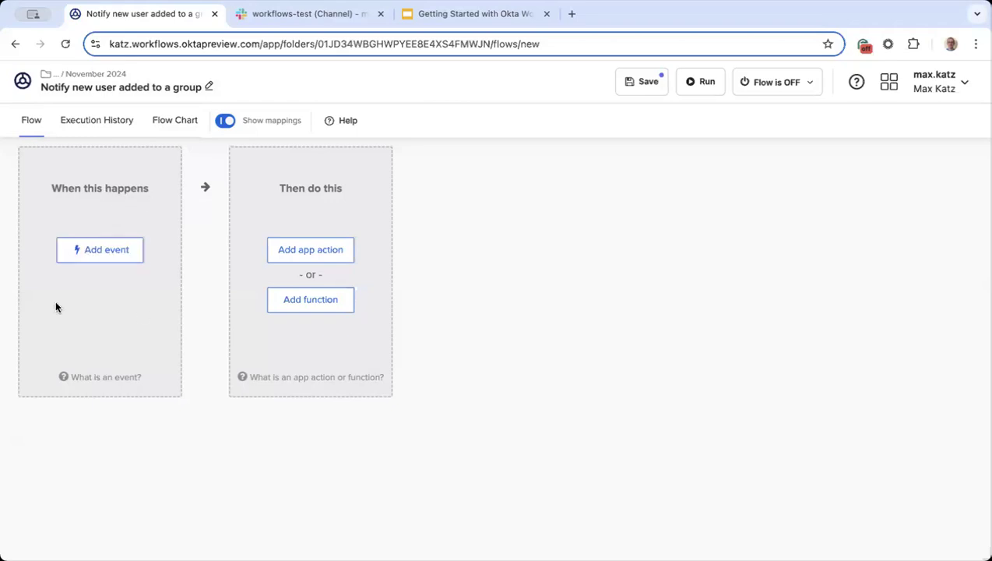
Step: Look through the trigger events offered by the Okta and Gmail connectors, and return to the list of apps
{"action": "left_click", "coordinate": [110, 263]}
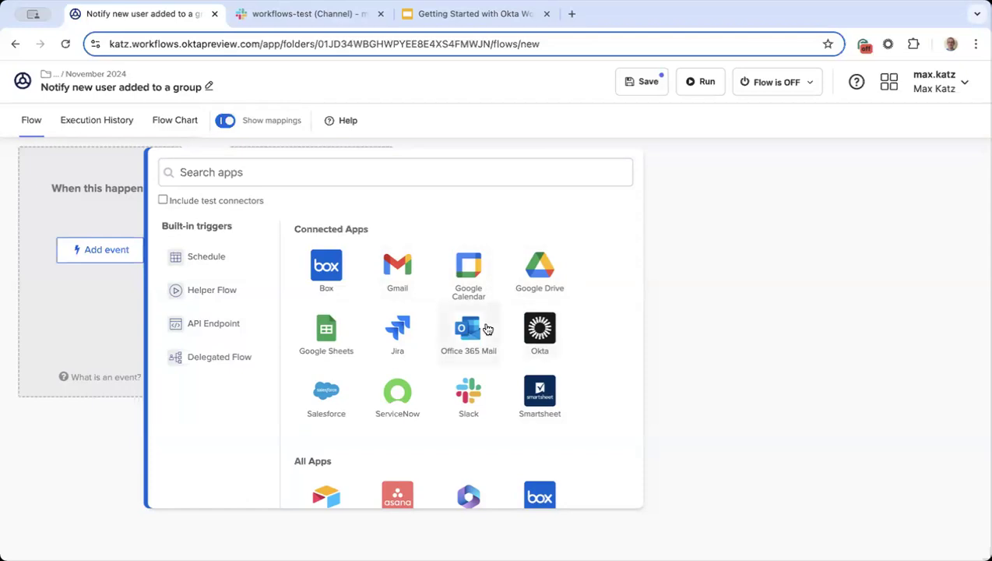
{"action": "left_click", "coordinate": [545, 335]}
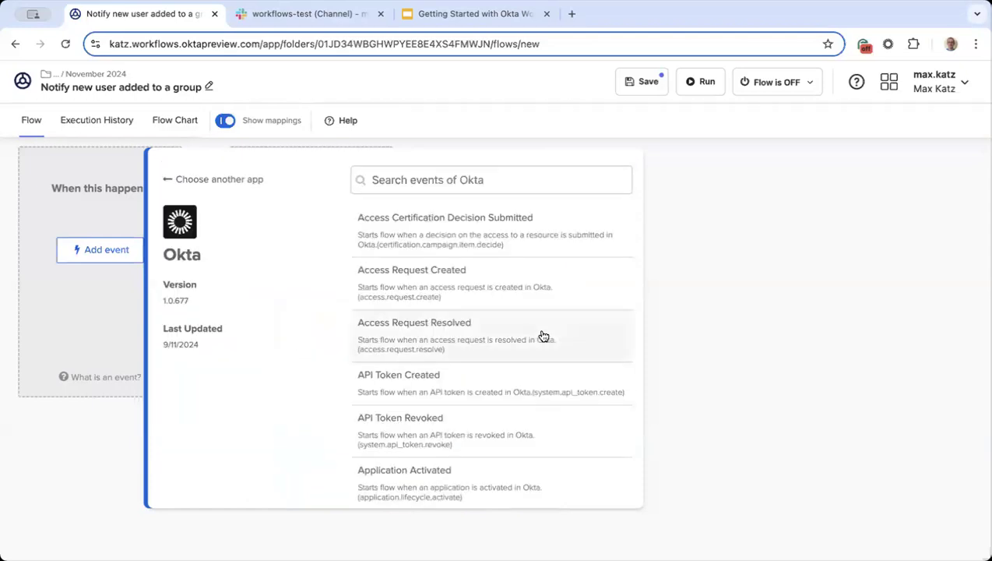
{"action": "scroll", "coordinate": [537, 245], "scroll_direction": "down", "scroll_amount": 5}
{"action": "scroll", "coordinate": [537, 245], "scroll_direction": "down", "scroll_amount": 6}
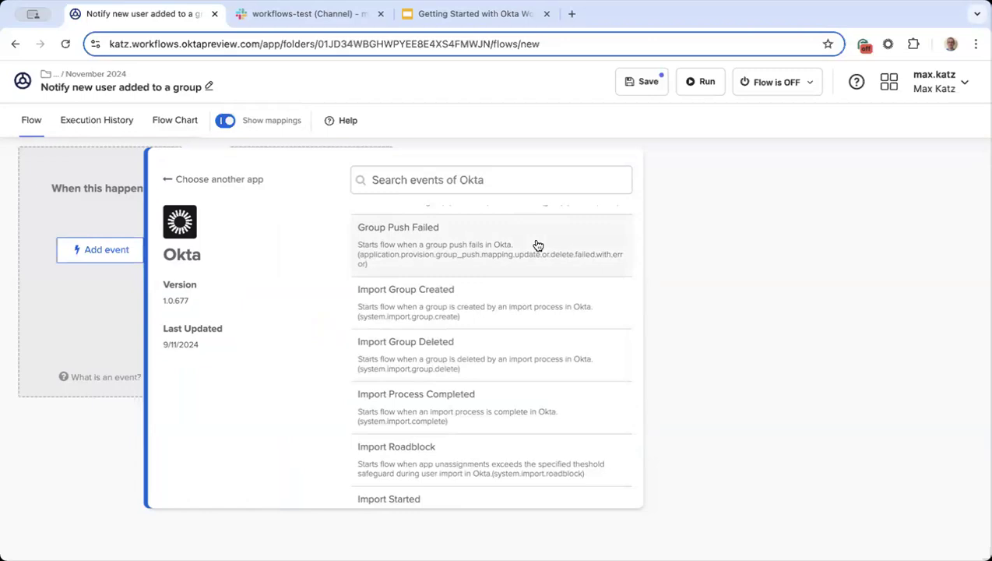
{"action": "left_click", "coordinate": [193, 183]}
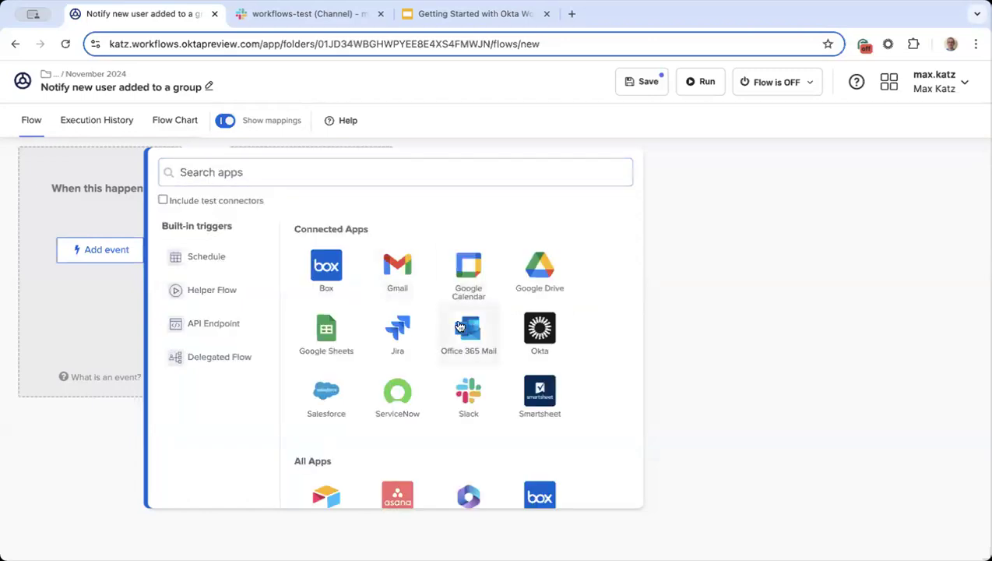
{"action": "left_click", "coordinate": [402, 270]}
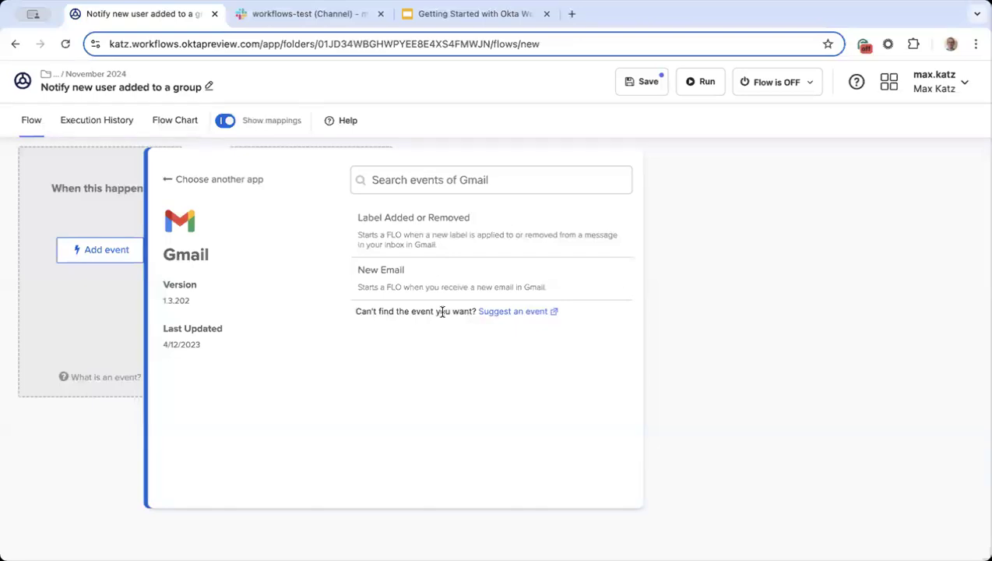
{"action": "left_click", "coordinate": [219, 180]}
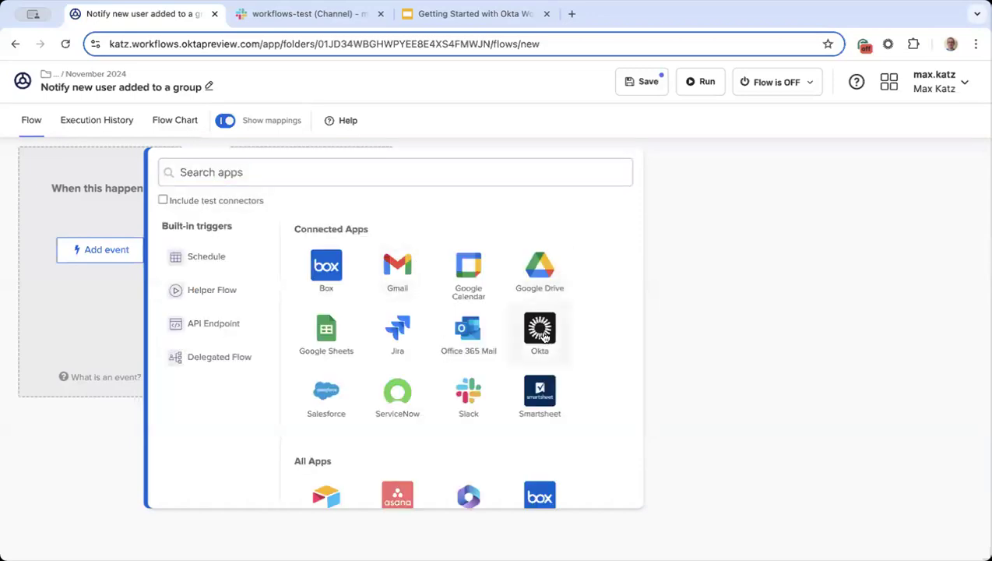
Step: Browse the Okta events, search them for "grou", and choose User Added to Group as the flow's trigger
{"action": "left_click", "coordinate": [541, 331]}
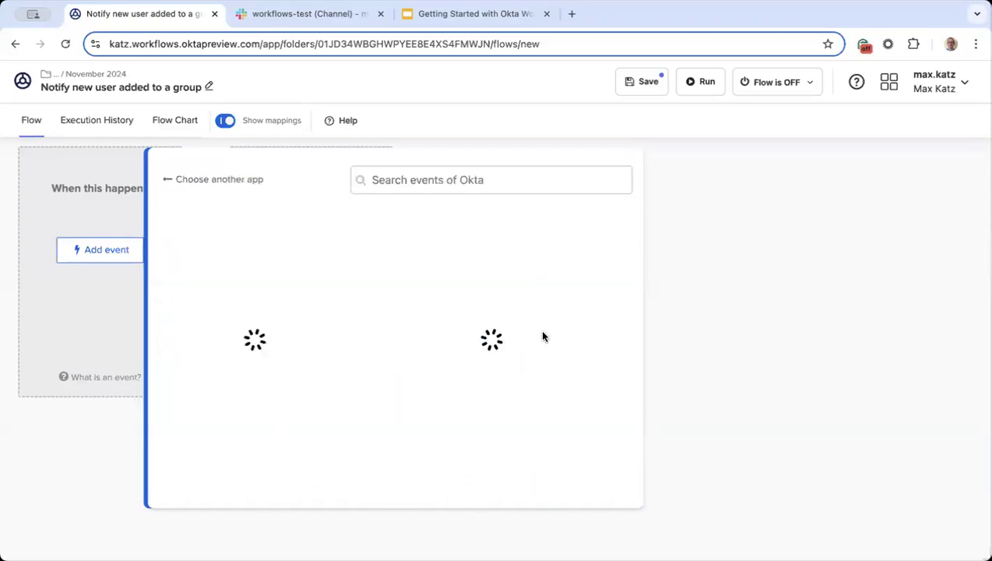
{"action": "left_click", "coordinate": [543, 181]}
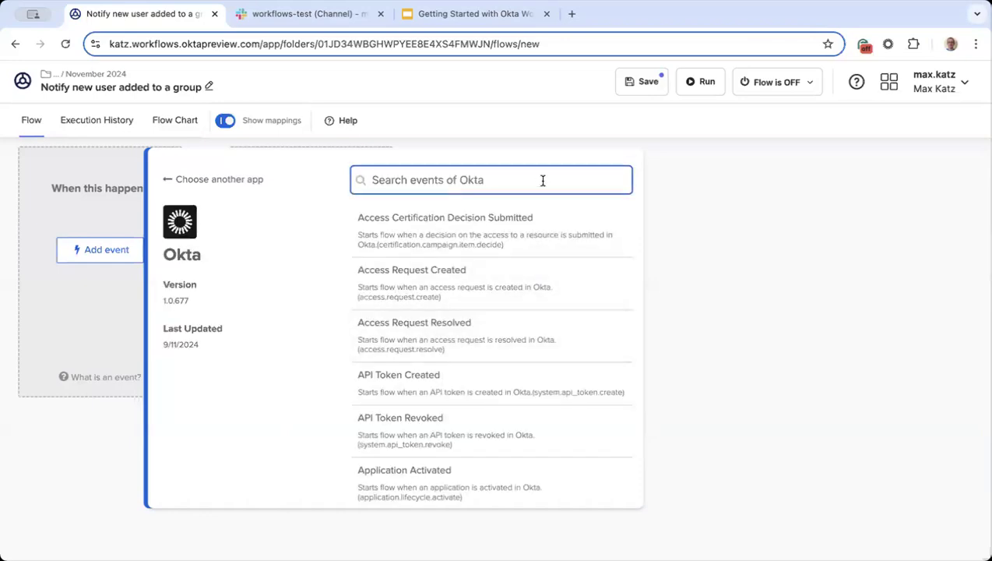
{"action": "scroll", "coordinate": [547, 310], "scroll_direction": "down", "scroll_amount": 15}
{"action": "scroll", "coordinate": [547, 311], "scroll_direction": "down", "scroll_amount": 5}
{"action": "scroll", "coordinate": [545, 311], "scroll_direction": "up", "scroll_amount": 20}
{"action": "type", "text": "new u"}
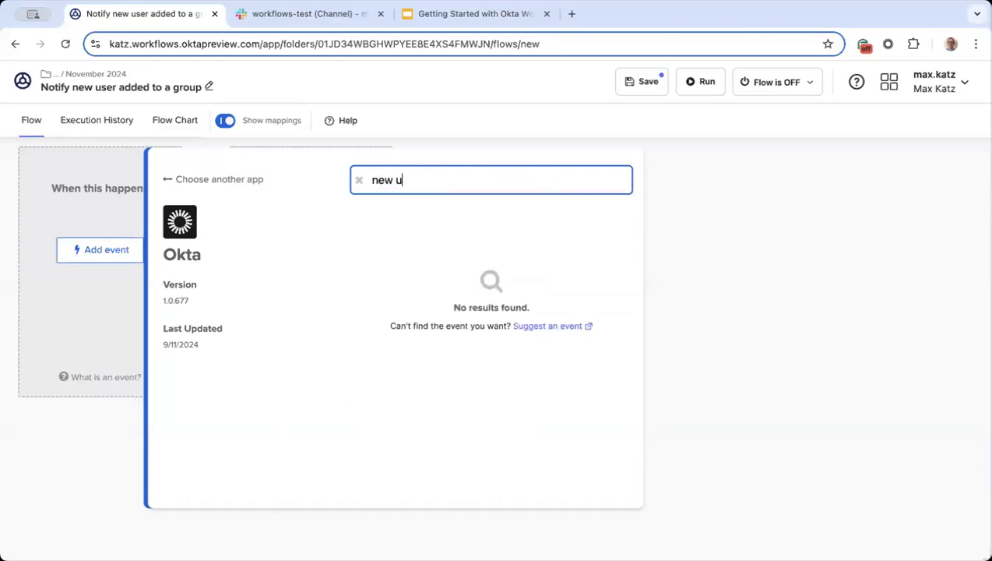
{"action": "key", "text": "BackSpace"}
{"action": "key", "text": "BackSpace"}
{"action": "key", "text": "BackSpace"}
{"action": "key", "text": "BackSpace"}
{"action": "key", "text": "BackSpace"}
{"action": "type", "text": "grou"}
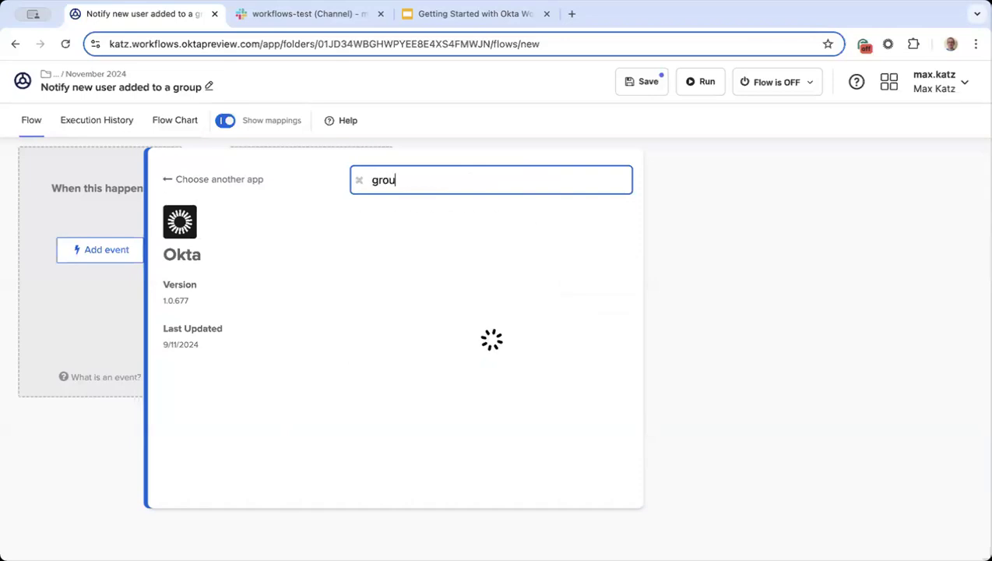
{"action": "scroll", "coordinate": [590, 268], "scroll_direction": "down", "scroll_amount": 3}
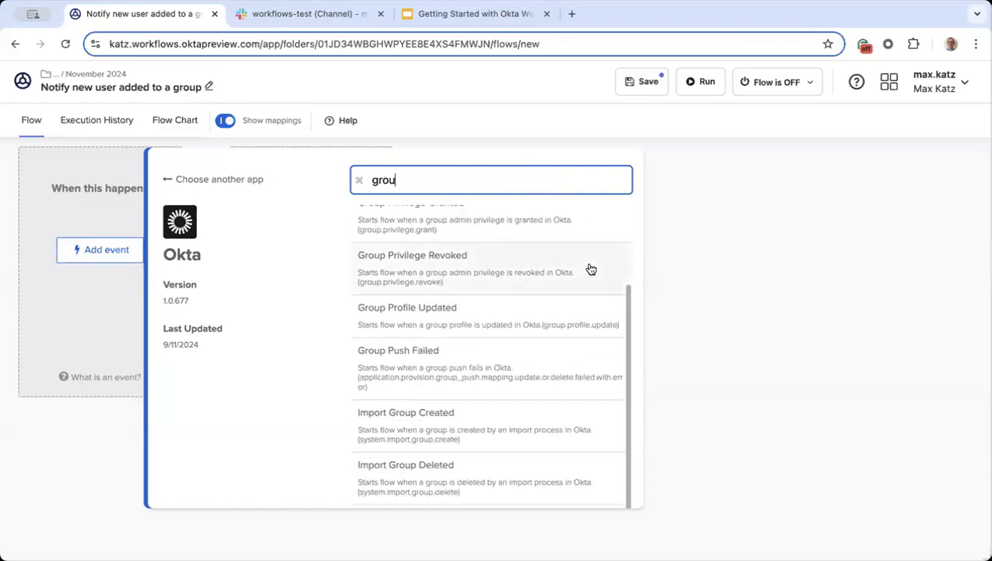
{"action": "scroll", "coordinate": [590, 268], "scroll_direction": "down", "scroll_amount": 1}
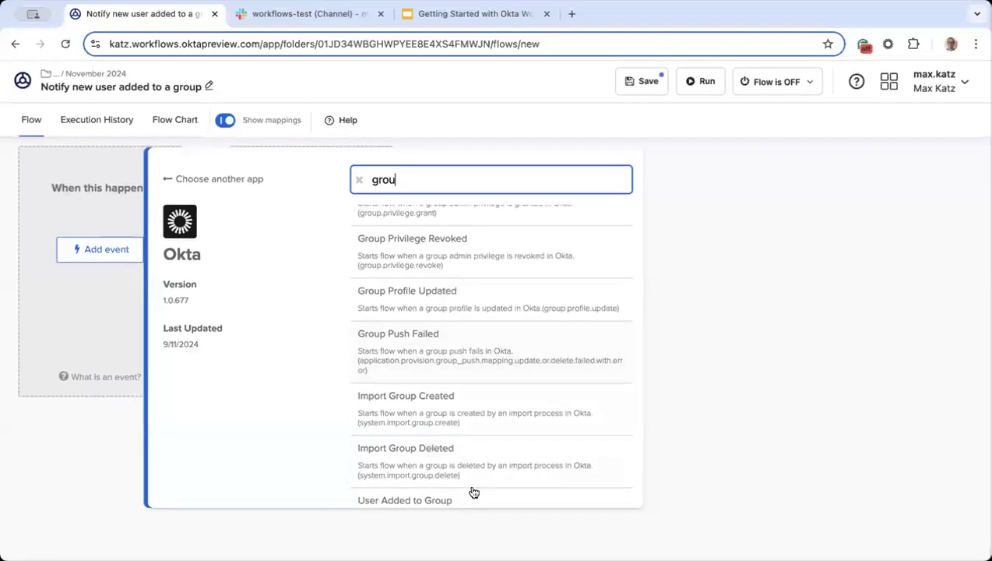
{"action": "left_click", "coordinate": [471, 500]}
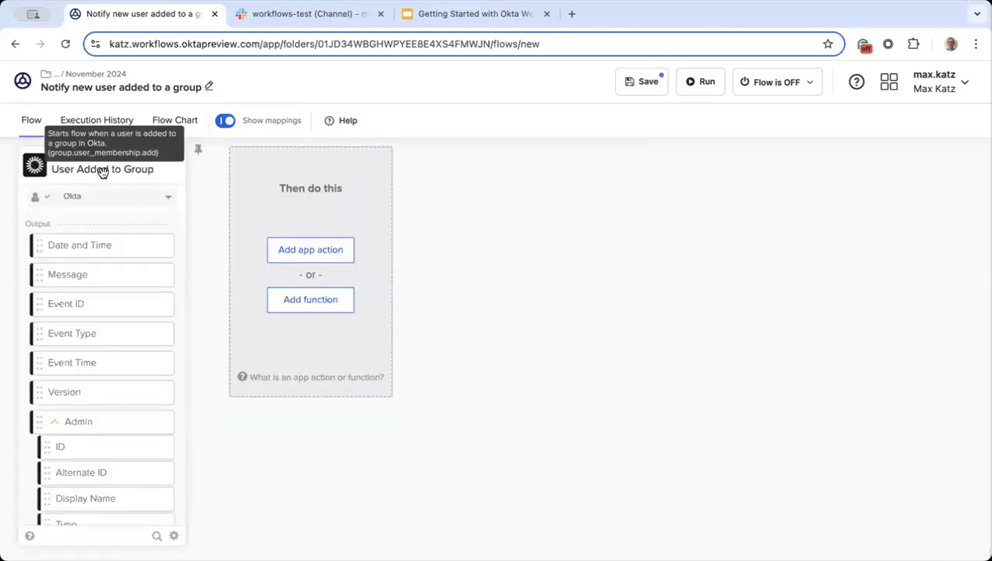
Step: Delete the User Added to Group event card from the flow
{"action": "left_click", "coordinate": [174, 155]}
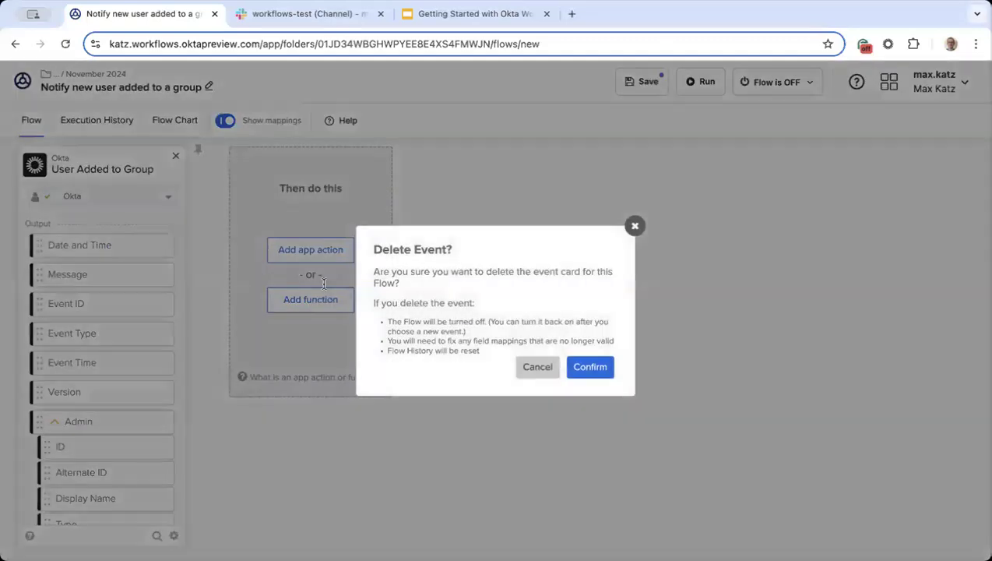
{"action": "left_click", "coordinate": [590, 367]}
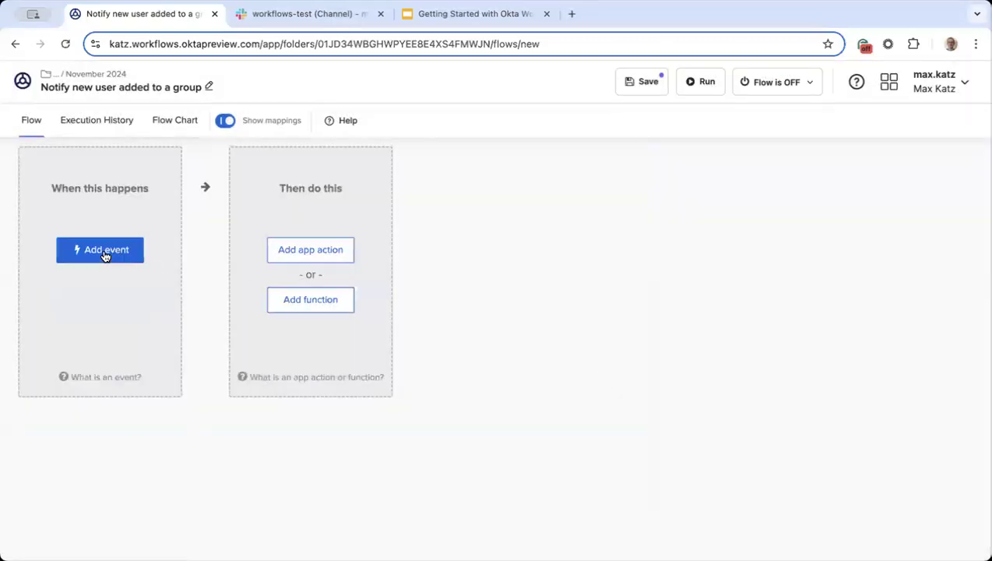
Step: Search the Okta events for "group", add User Added to Group as the trigger, and save it with the Okta connection
{"action": "left_click", "coordinate": [106, 251]}
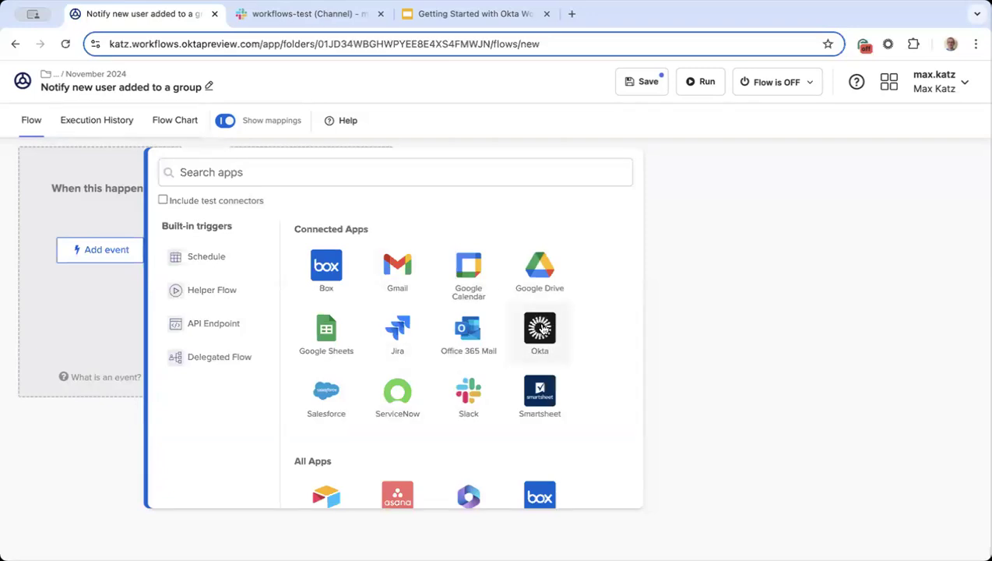
{"action": "left_click", "coordinate": [543, 329]}
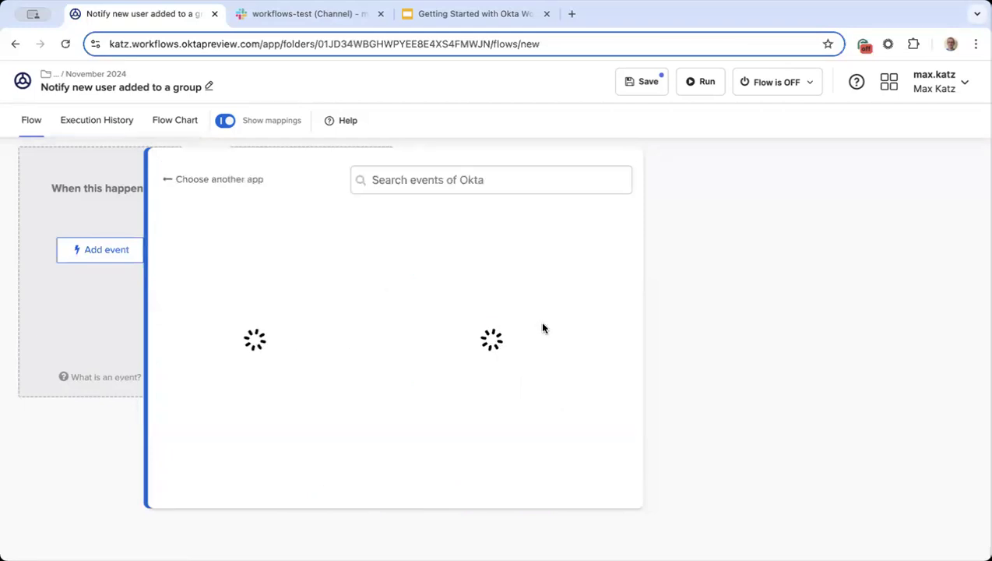
{"action": "left_click", "coordinate": [506, 173]}
{"action": "type", "text": "group"}
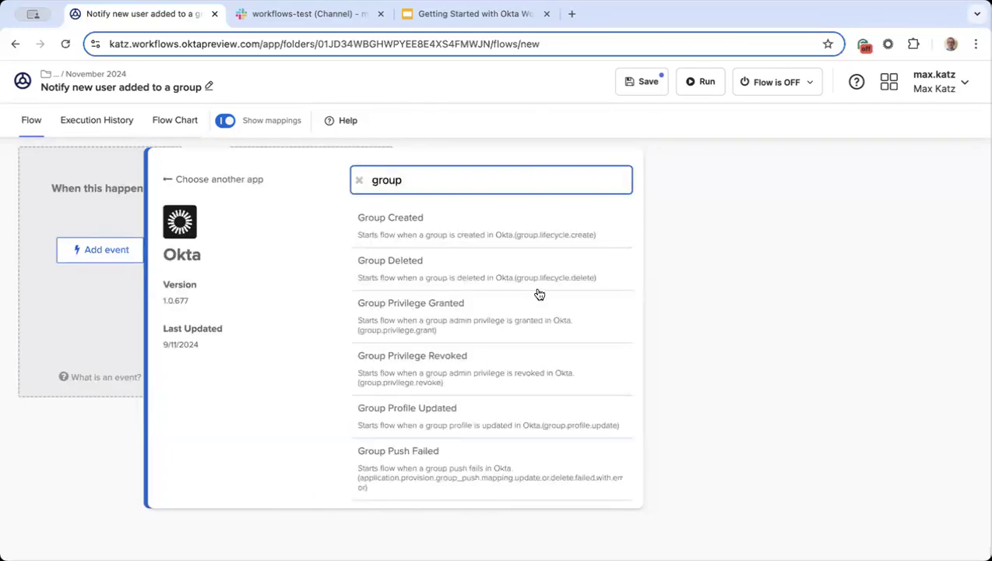
{"action": "scroll", "coordinate": [539, 295], "scroll_direction": "down", "scroll_amount": 2}
{"action": "scroll", "coordinate": [539, 295], "scroll_direction": "down", "scroll_amount": 1}
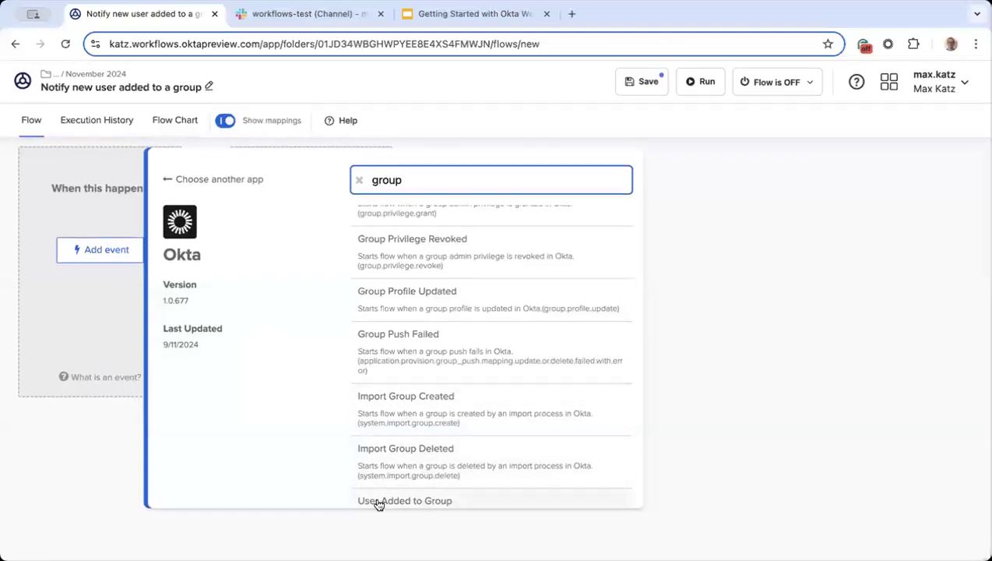
{"action": "left_click", "coordinate": [454, 499]}
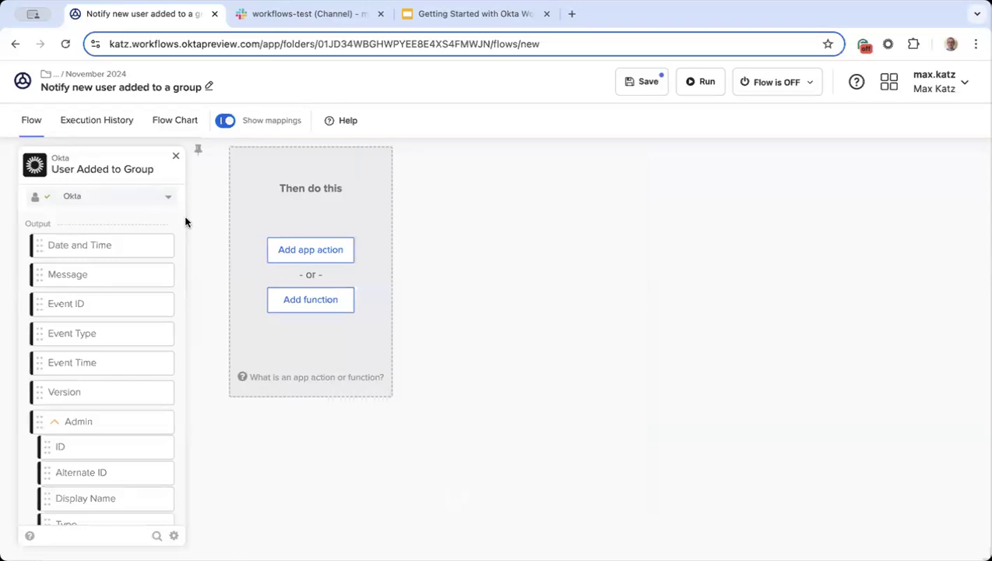
{"action": "left_click", "coordinate": [169, 197]}
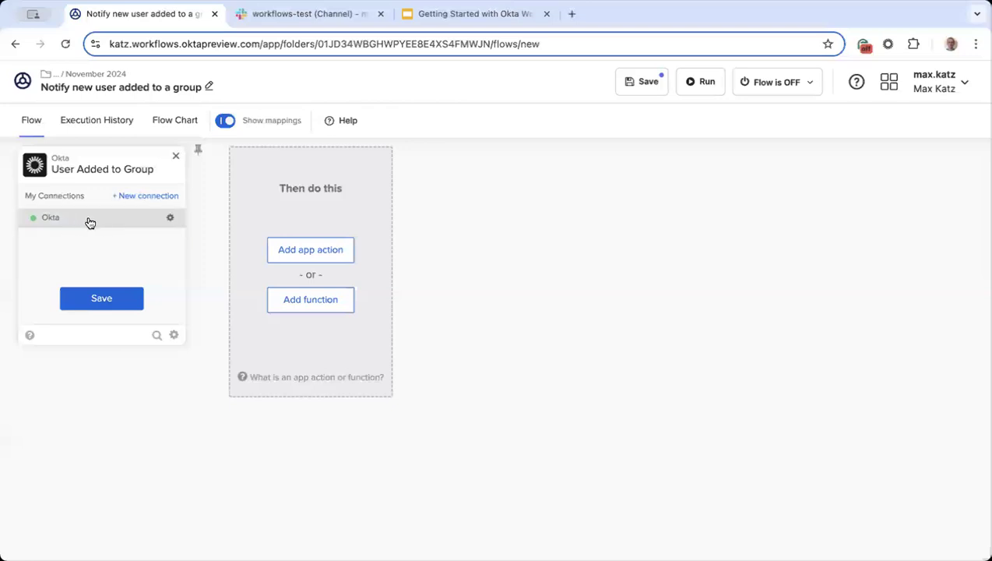
{"action": "left_click", "coordinate": [101, 298]}
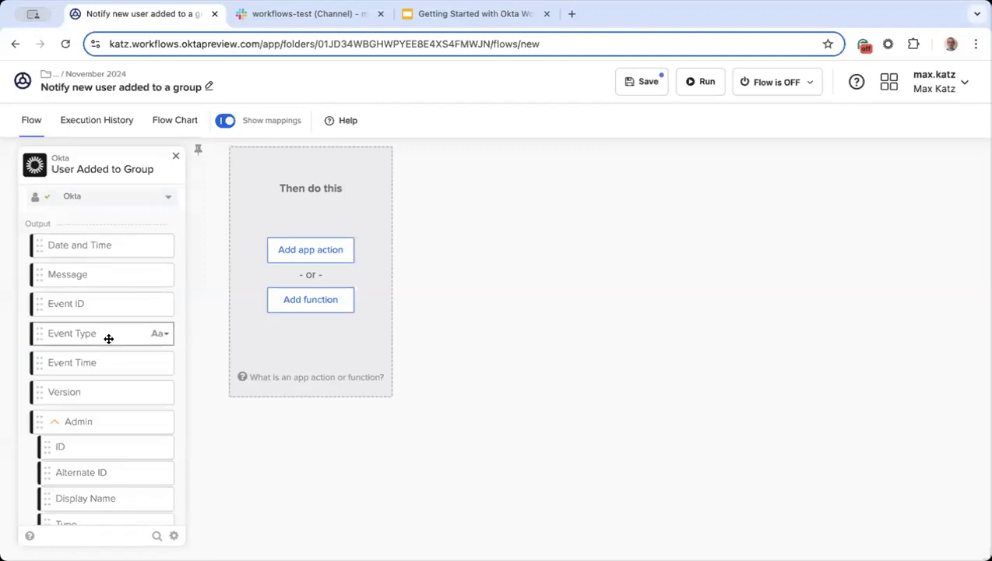
Step: Examine the output fields of the User Added to Group card, including the Admin, Okta User and Group sections
{"action": "scroll", "coordinate": [144, 310], "scroll_direction": "down", "scroll_amount": 1}
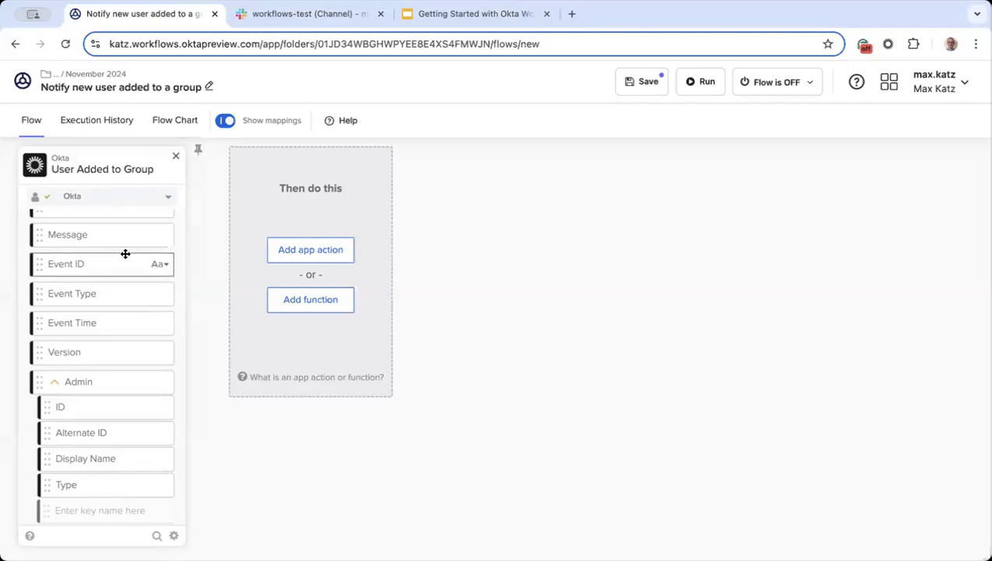
{"action": "scroll", "coordinate": [124, 257], "scroll_direction": "down", "scroll_amount": 5}
{"action": "scroll", "coordinate": [126, 257], "scroll_direction": "up", "scroll_amount": 2}
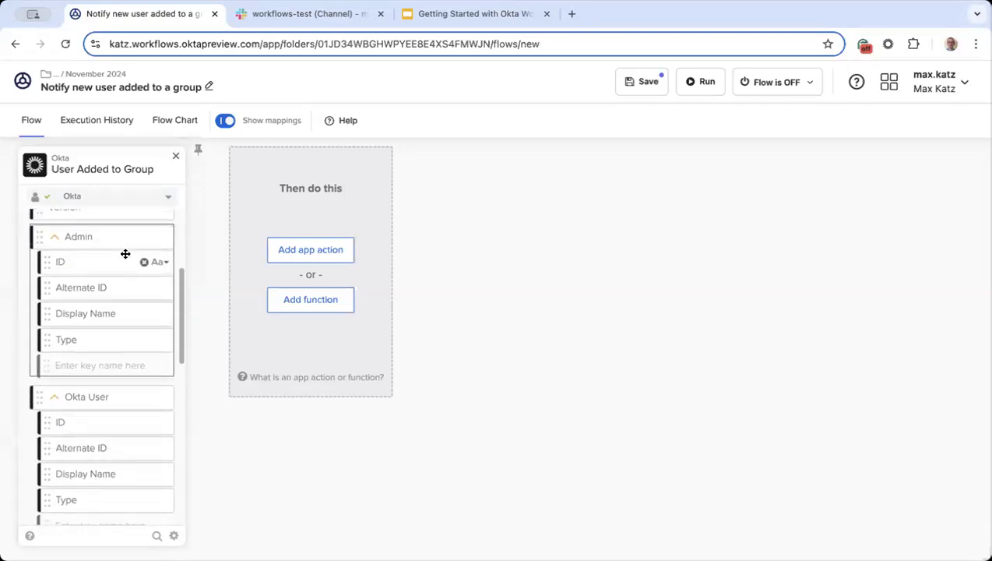
{"action": "scroll", "coordinate": [106, 302], "scroll_direction": "up", "scroll_amount": 2}
{"action": "scroll", "coordinate": [107, 298], "scroll_direction": "up", "scroll_amount": 1}
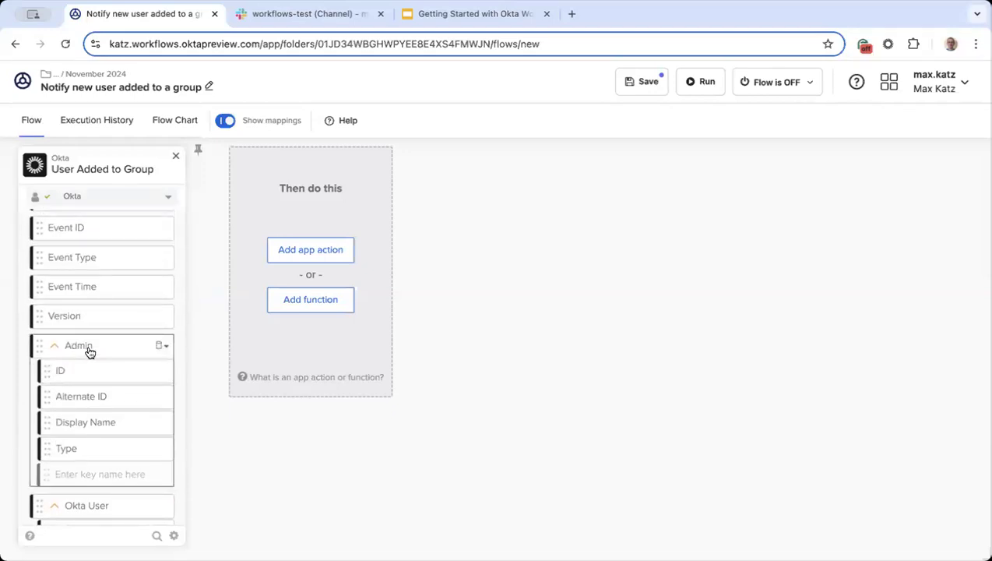
{"action": "scroll", "coordinate": [139, 376], "scroll_direction": "down", "scroll_amount": 4}
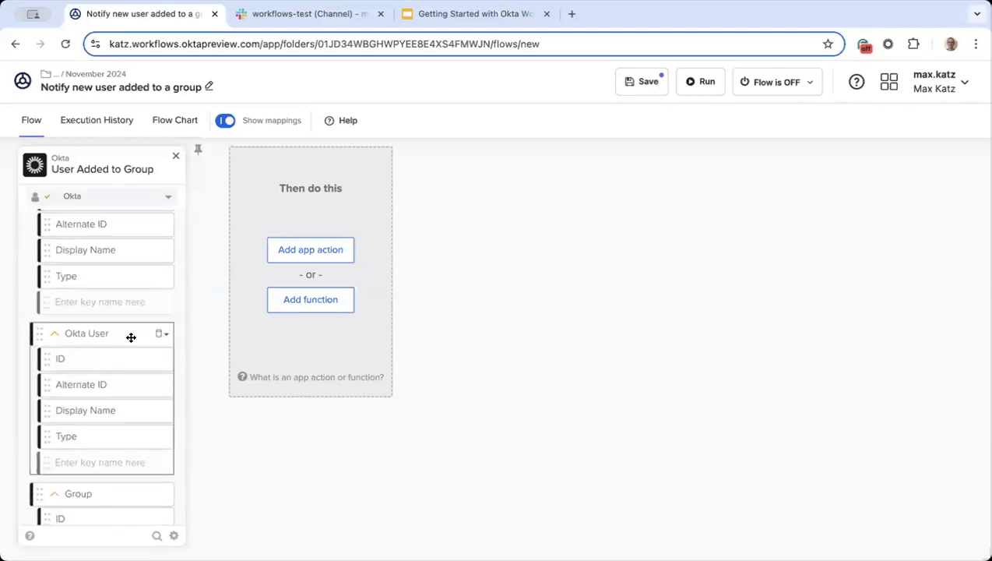
{"action": "scroll", "coordinate": [117, 343], "scroll_direction": "down", "scroll_amount": 3}
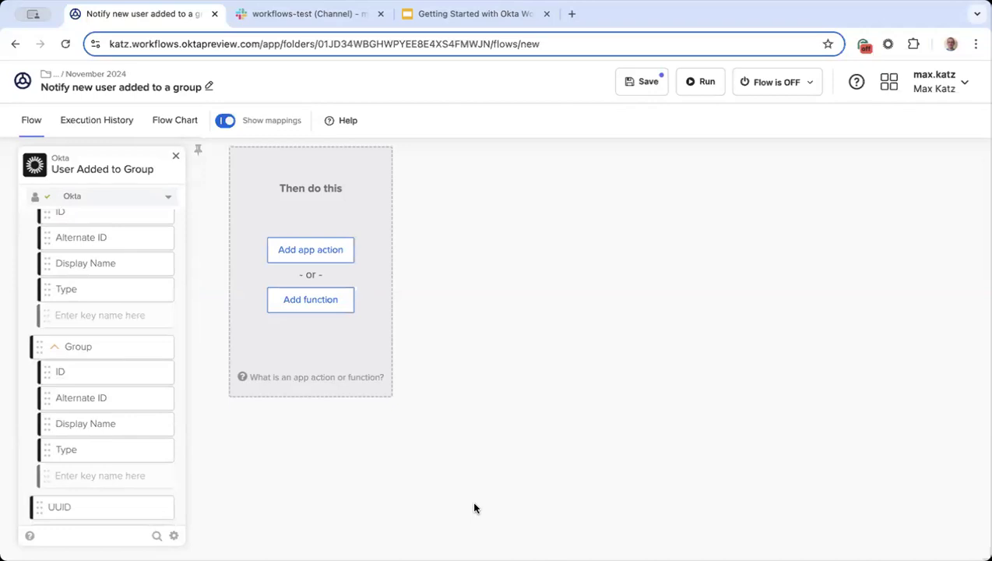
Step: Save the flow, turn it on, and save its properties with saving all data that passes through the flow enabled
{"action": "left_click", "coordinate": [642, 81]}
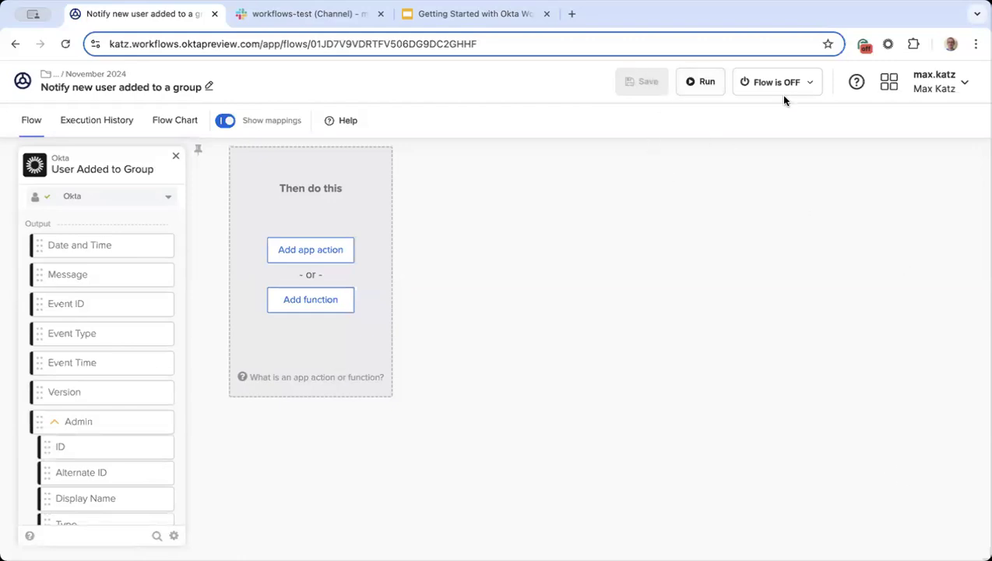
{"action": "left_click", "coordinate": [808, 83]}
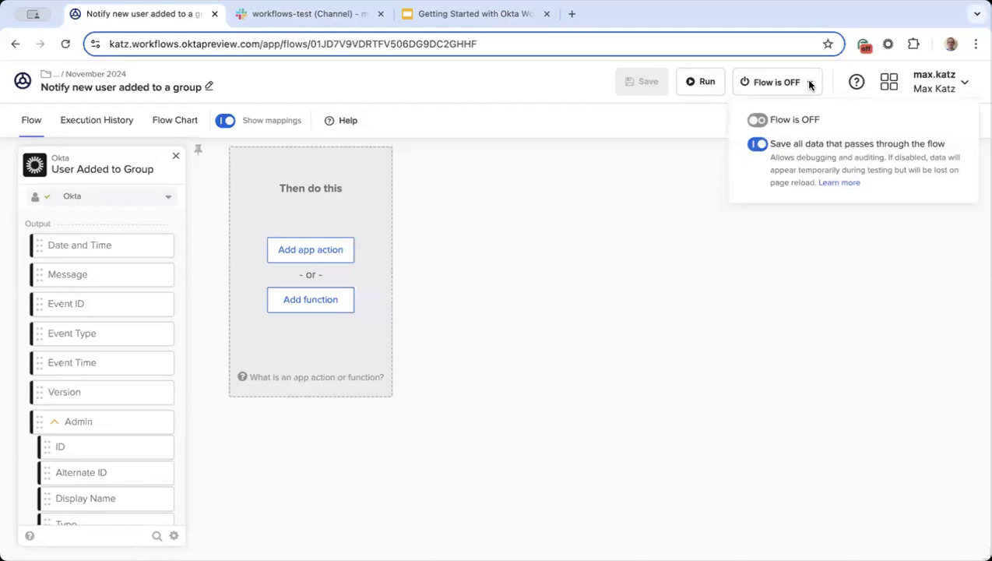
{"action": "left_click", "coordinate": [759, 120]}
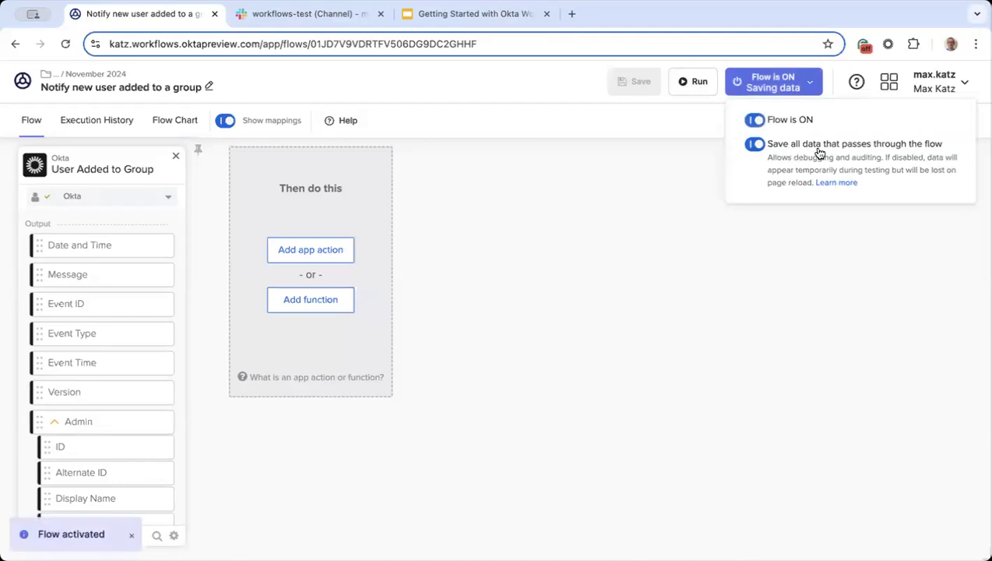
{"action": "left_click", "coordinate": [732, 268]}
{"action": "left_click", "coordinate": [208, 87]}
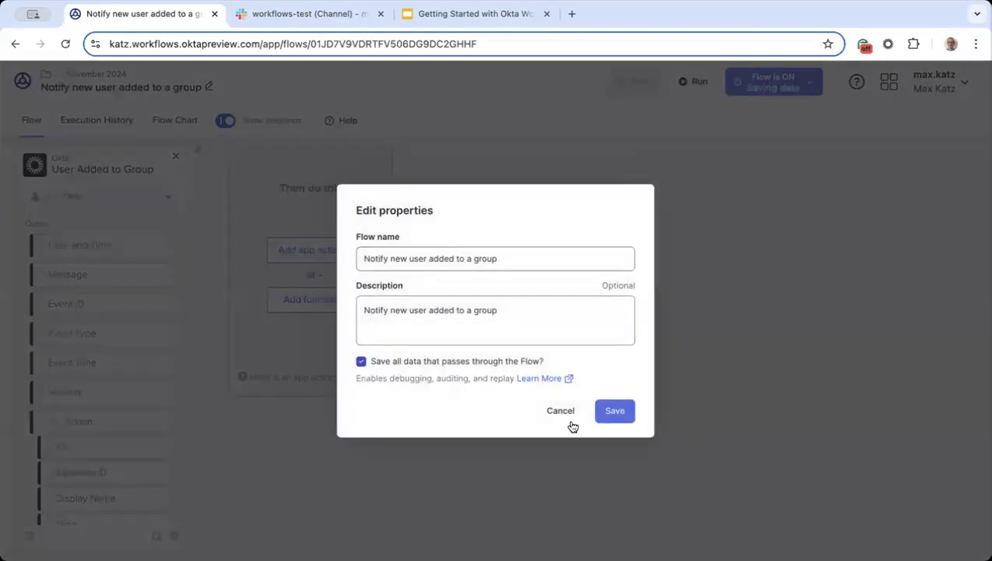
{"action": "left_click", "coordinate": [612, 411]}
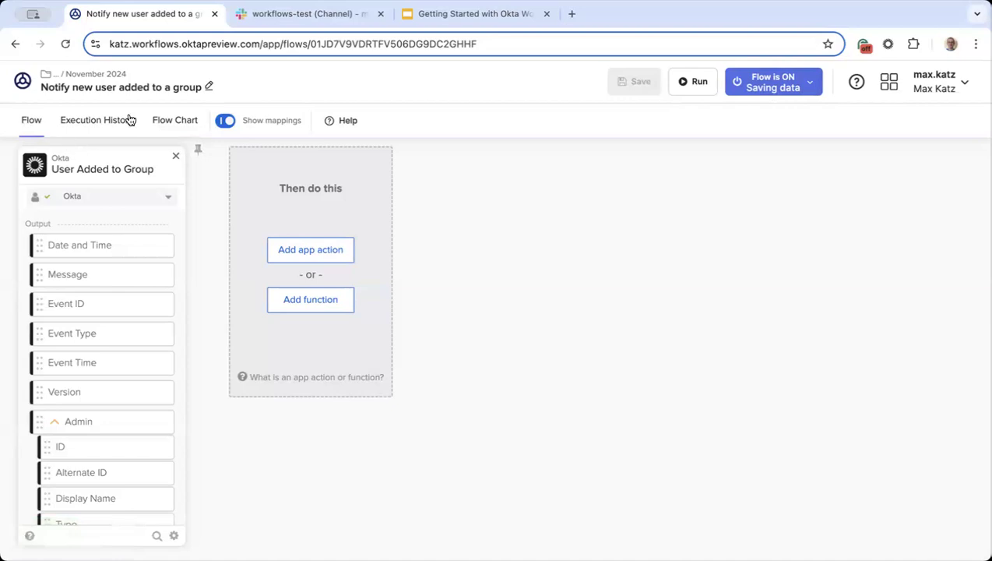
Step: View the flow's execution history, and go through the Okta Dashboard to the Okta Admin Console
{"action": "left_click", "coordinate": [104, 123]}
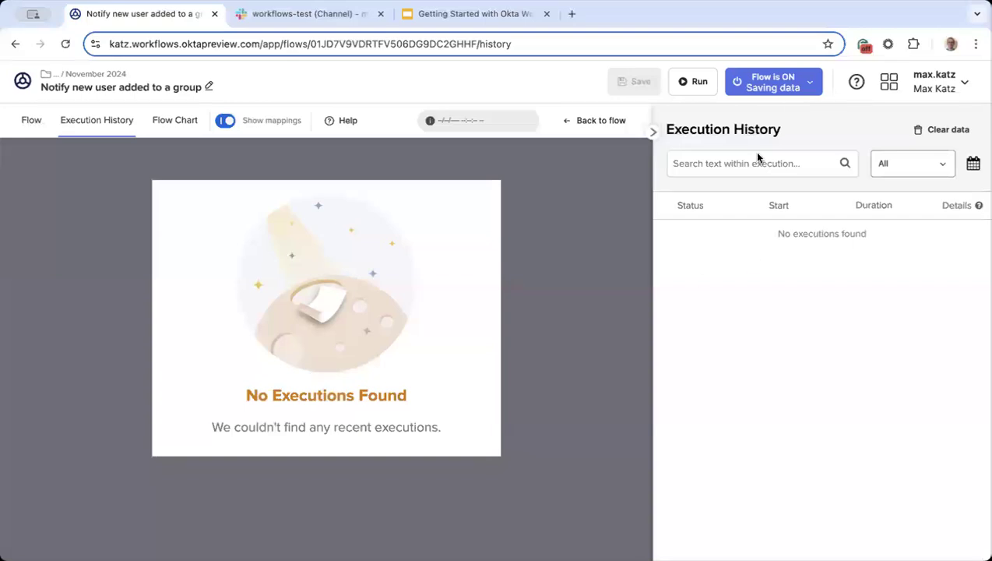
{"action": "left_click", "coordinate": [888, 81]}
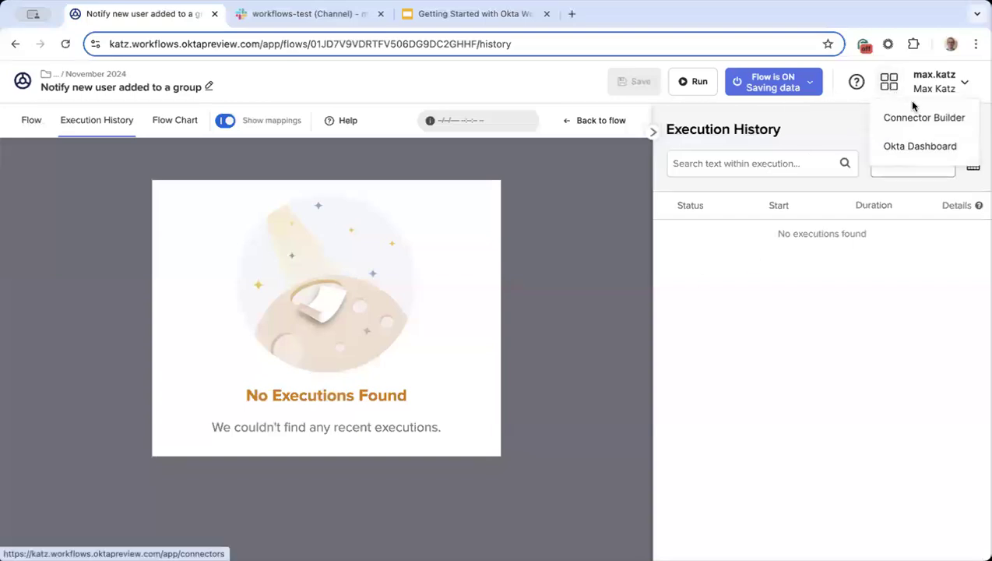
{"action": "left_click", "coordinate": [925, 147]}
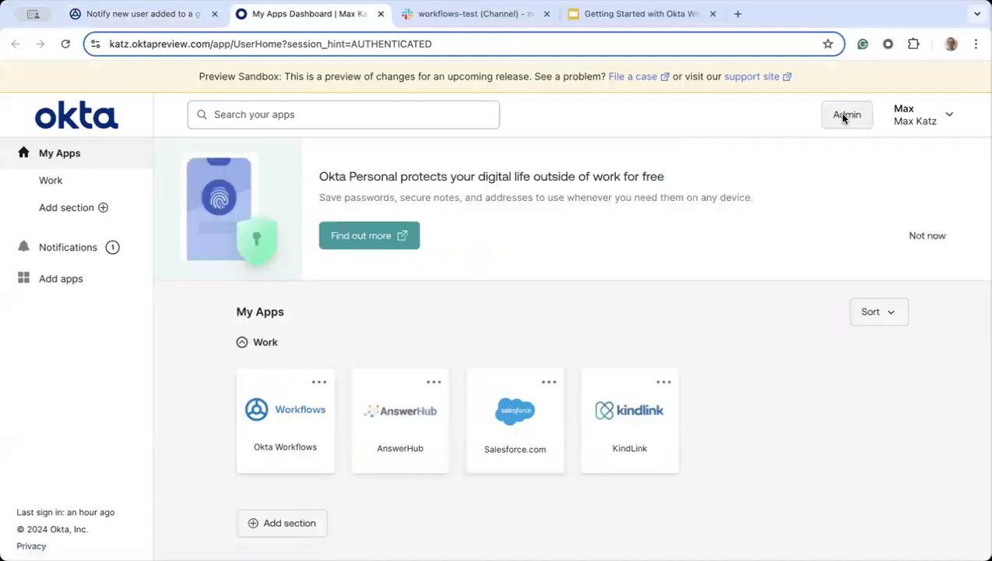
{"action": "left_click", "coordinate": [843, 117]}
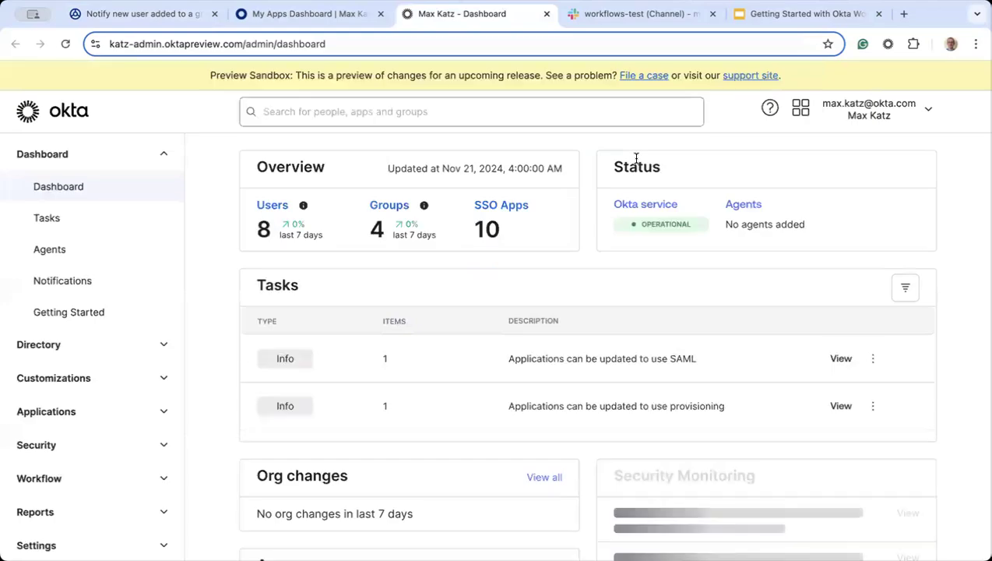
Step: Open the No-code Automation group in the directory and remove its only member
{"action": "left_click", "coordinate": [51, 347]}
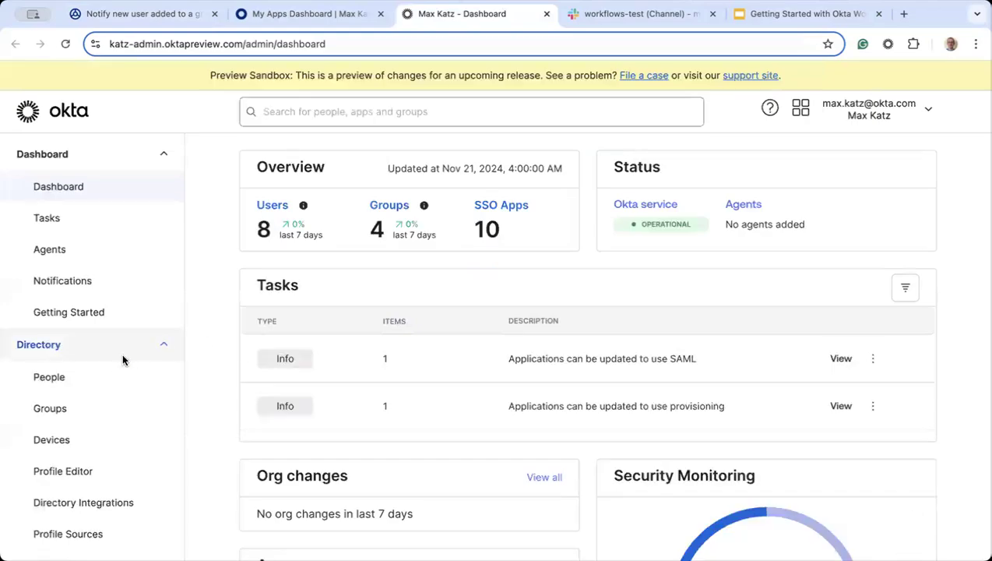
{"action": "left_click", "coordinate": [81, 413]}
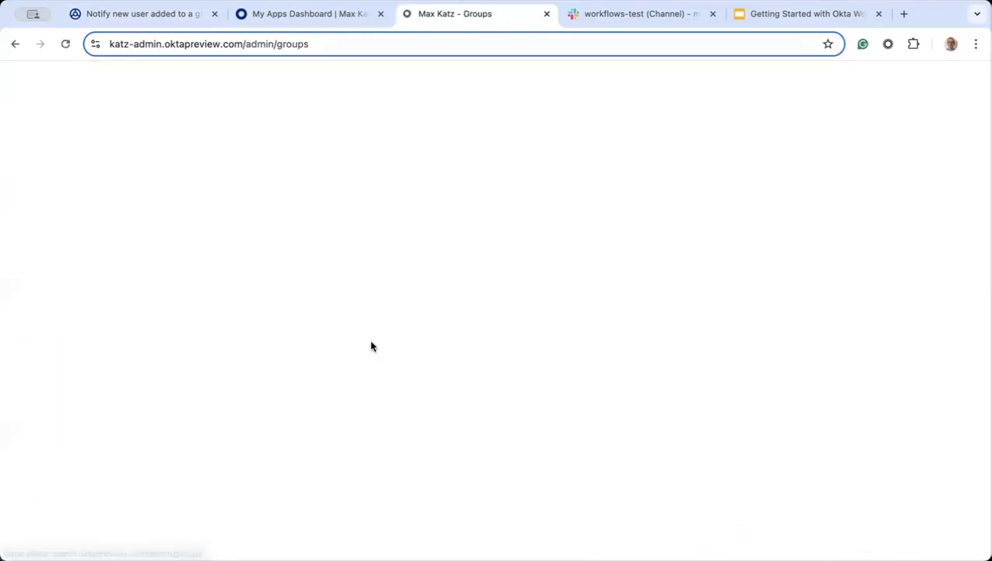
{"action": "scroll", "coordinate": [370, 344], "scroll_direction": "down", "scroll_amount": 2}
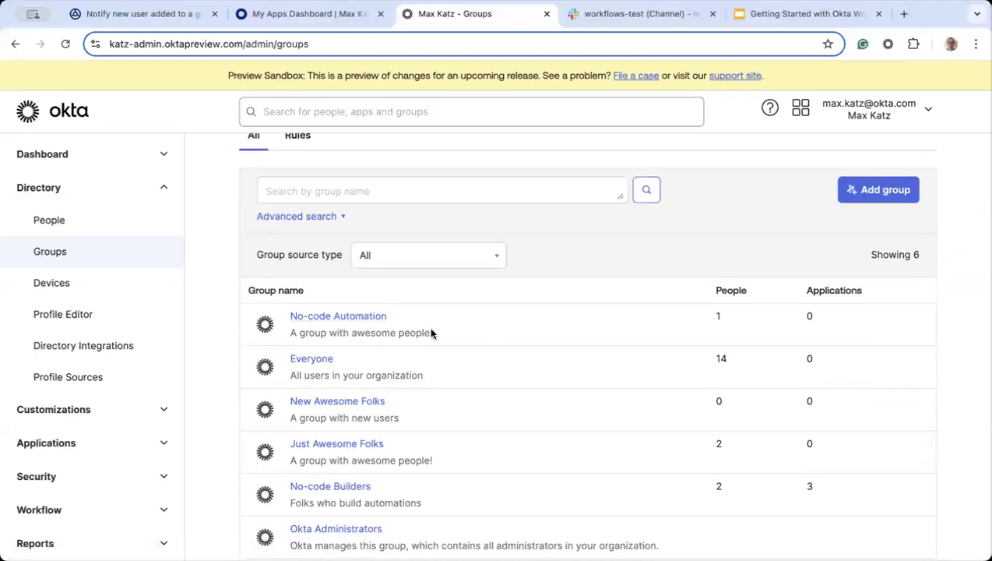
{"action": "left_click", "coordinate": [346, 317]}
{"action": "scroll", "coordinate": [345, 315], "scroll_direction": "down", "scroll_amount": 4}
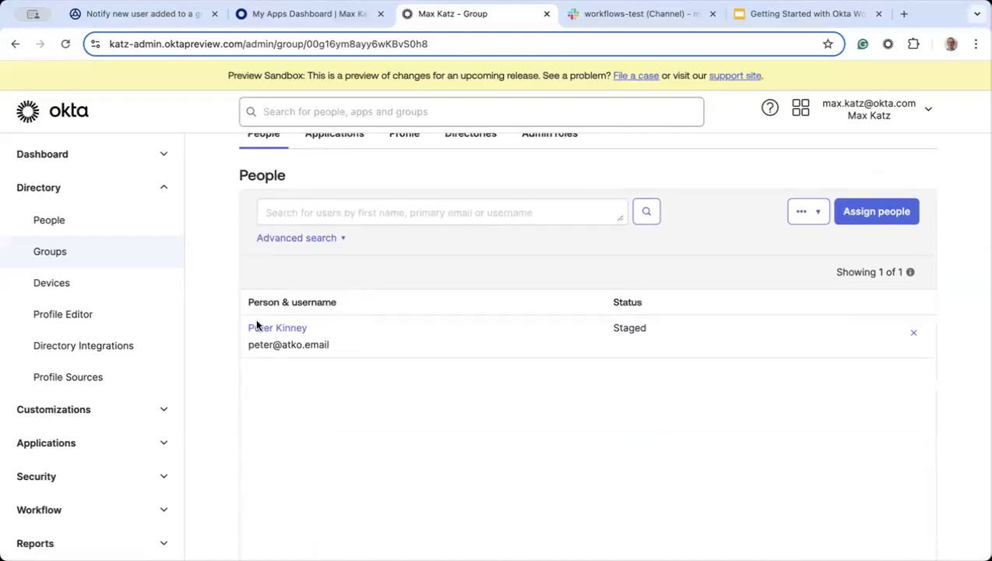
{"action": "left_click", "coordinate": [913, 335]}
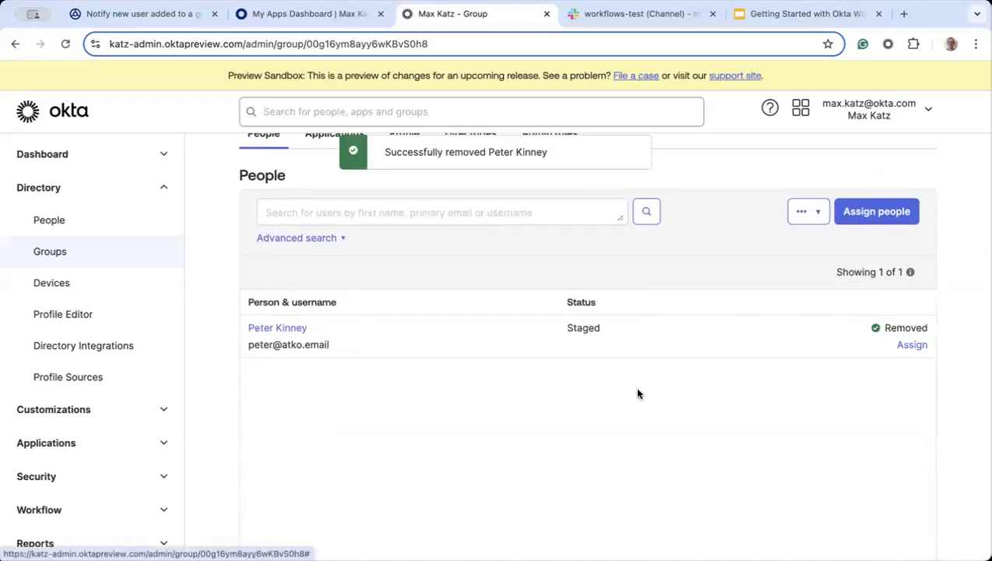
Step: Assign the person just removed back to the No-code Automation group
{"action": "left_click", "coordinate": [874, 213]}
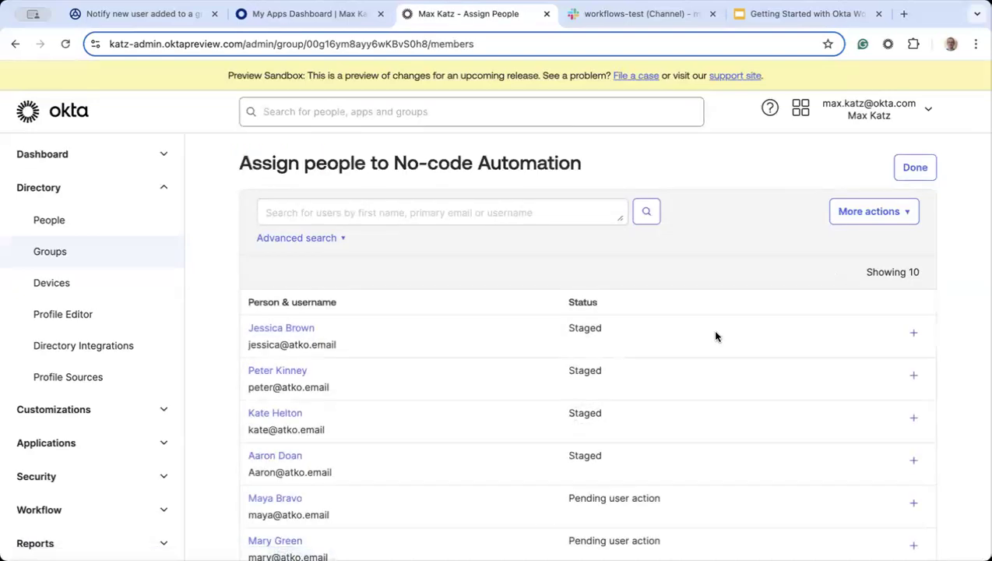
{"action": "scroll", "coordinate": [712, 328], "scroll_direction": "down", "scroll_amount": 3}
{"action": "scroll", "coordinate": [785, 270], "scroll_direction": "up", "scroll_amount": 1}
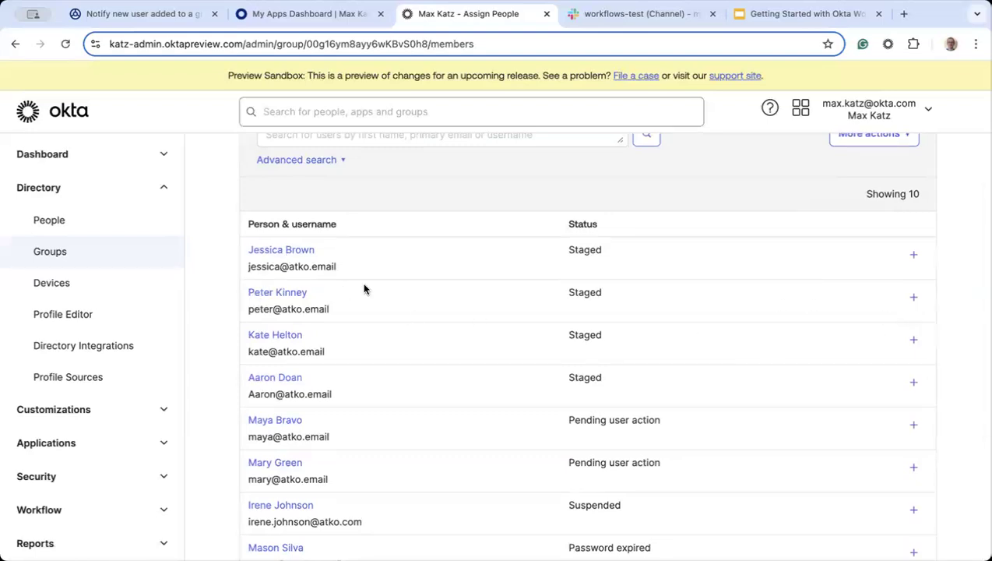
{"action": "left_click", "coordinate": [913, 299]}
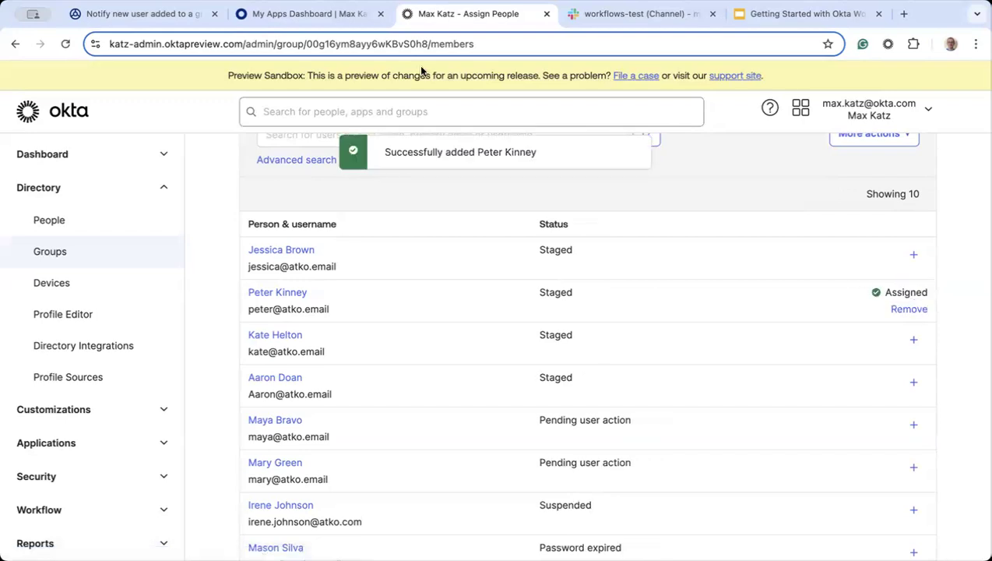
Step: Return to the Okta Workflows flow and review the User Added to Group output values in its execution history
{"action": "left_click", "coordinate": [142, 17]}
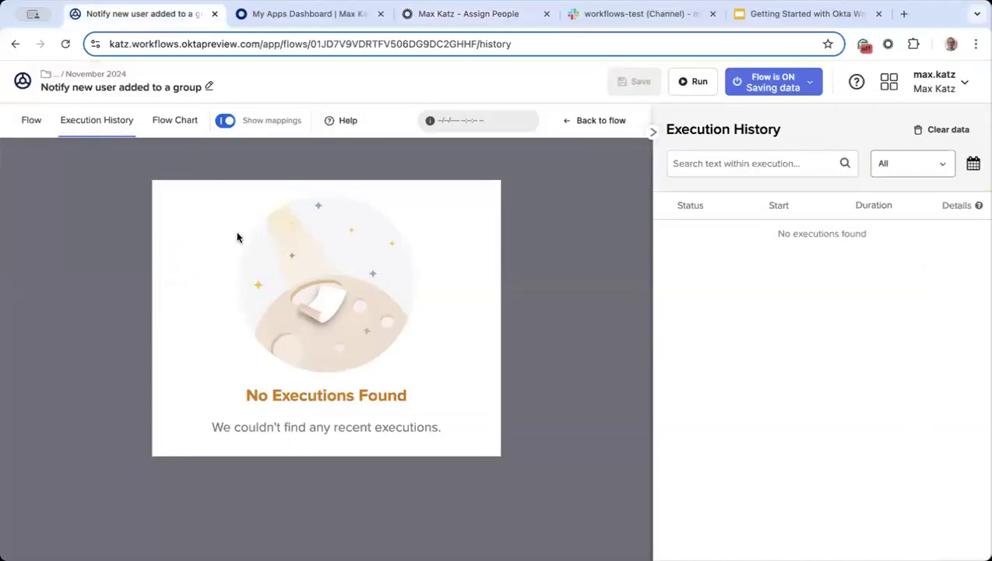
{"action": "left_click", "coordinate": [31, 122]}
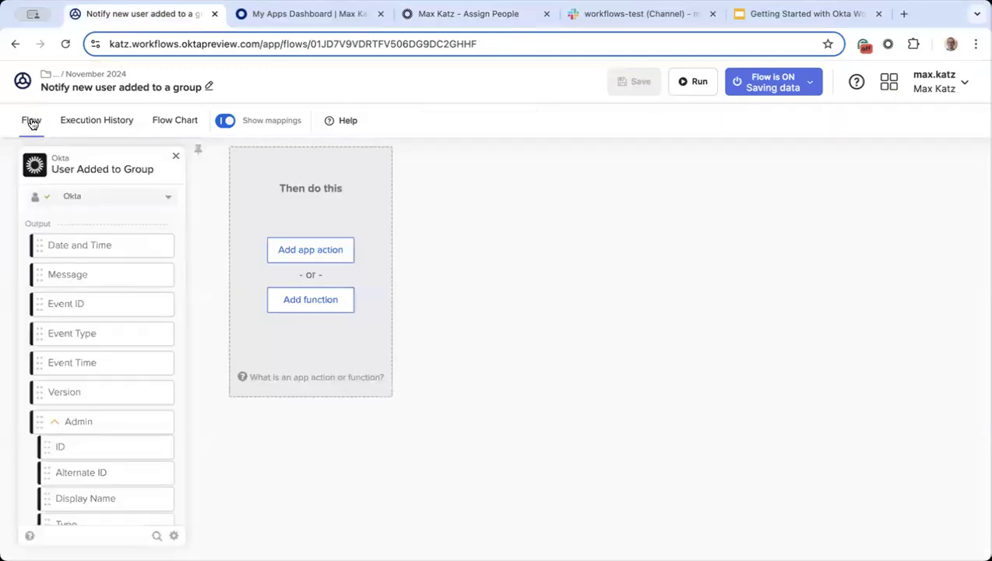
{"action": "left_click", "coordinate": [97, 120]}
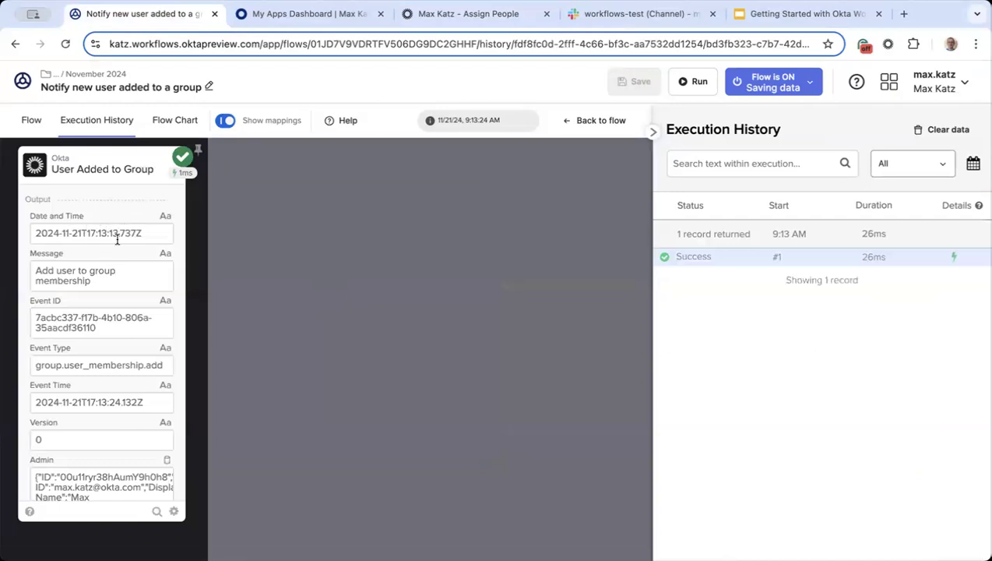
{"action": "scroll", "coordinate": [117, 246], "scroll_direction": "down", "scroll_amount": 2}
{"action": "scroll", "coordinate": [117, 246], "scroll_direction": "down", "scroll_amount": 6}
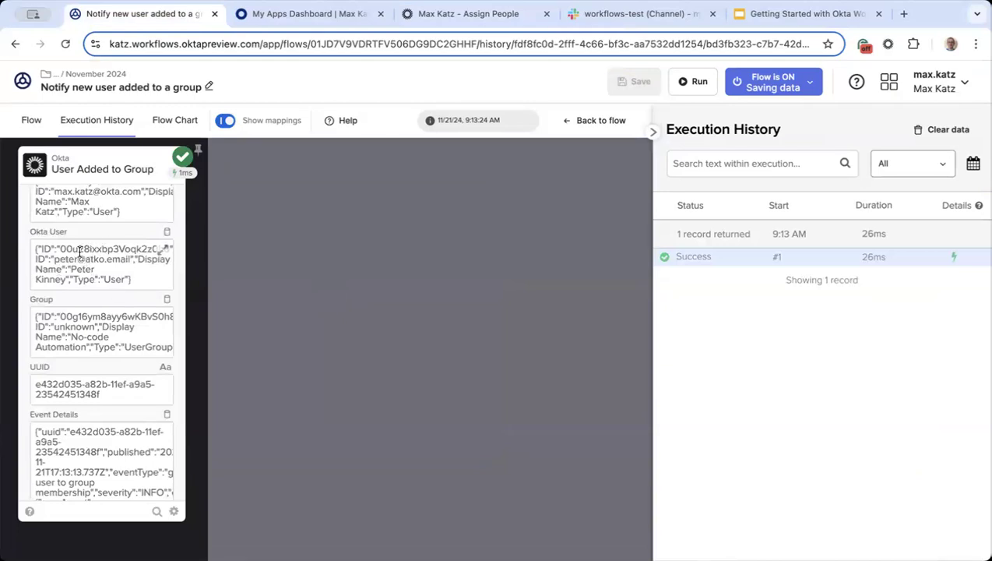
{"action": "scroll", "coordinate": [136, 285], "scroll_direction": "up", "scroll_amount": 3}
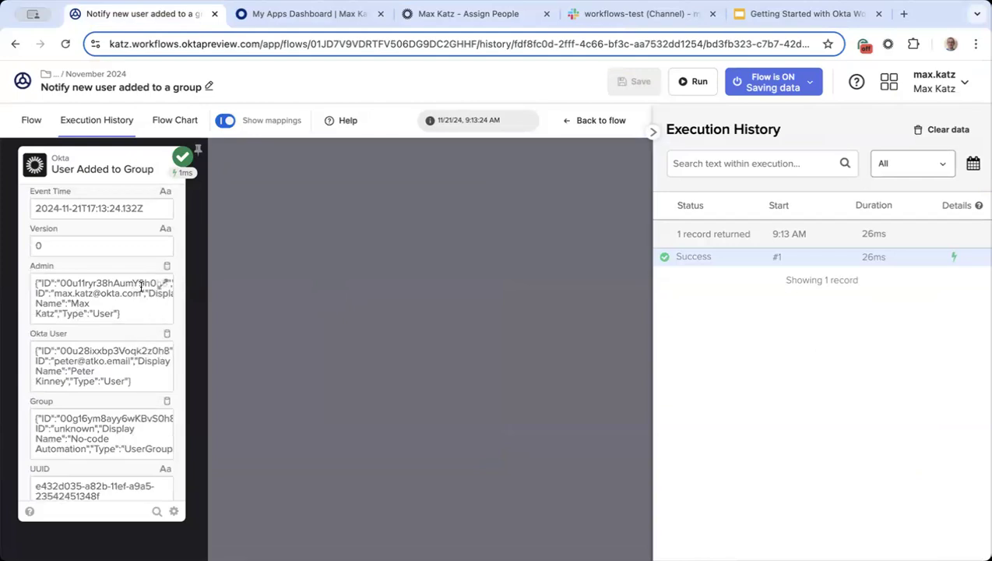
{"action": "scroll", "coordinate": [159, 350], "scroll_direction": "down", "scroll_amount": 2}
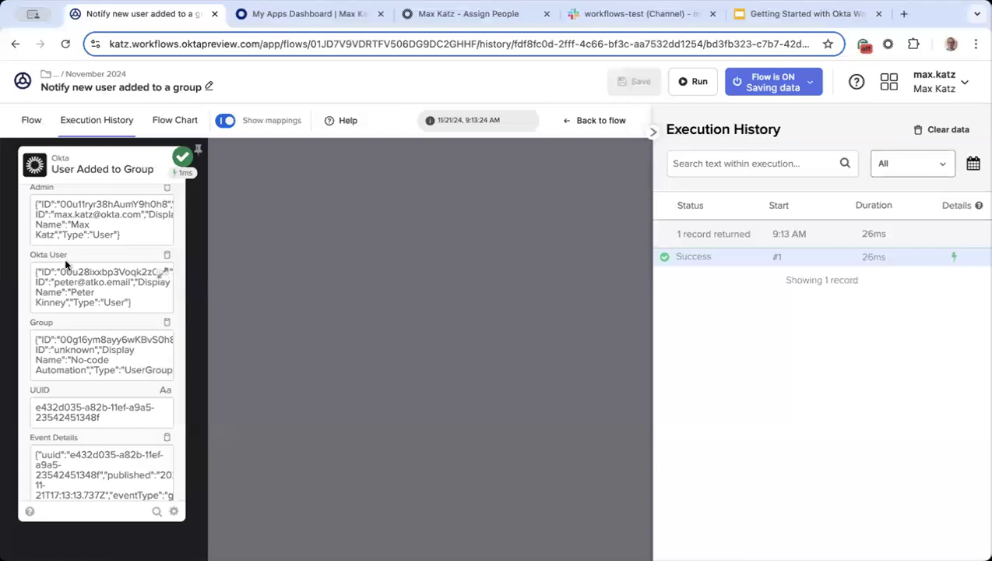
Step: Inspect the expanded Okta User and Group outputs of the execution, and the Event Details below them
{"action": "left_click", "coordinate": [165, 280]}
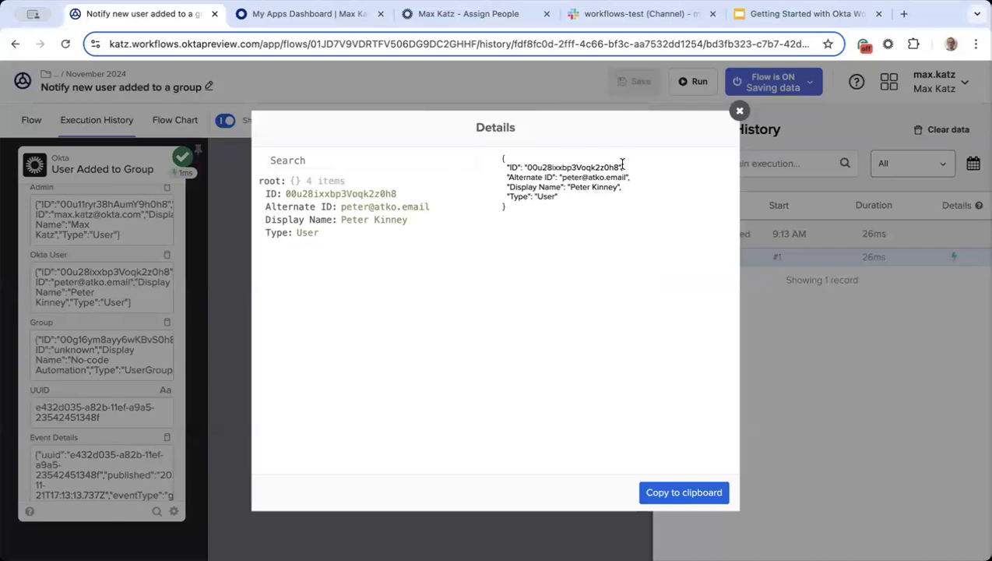
{"action": "left_click", "coordinate": [739, 113]}
{"action": "scroll", "coordinate": [162, 274], "scroll_direction": "down", "scroll_amount": 2}
{"action": "left_click", "coordinate": [164, 282]}
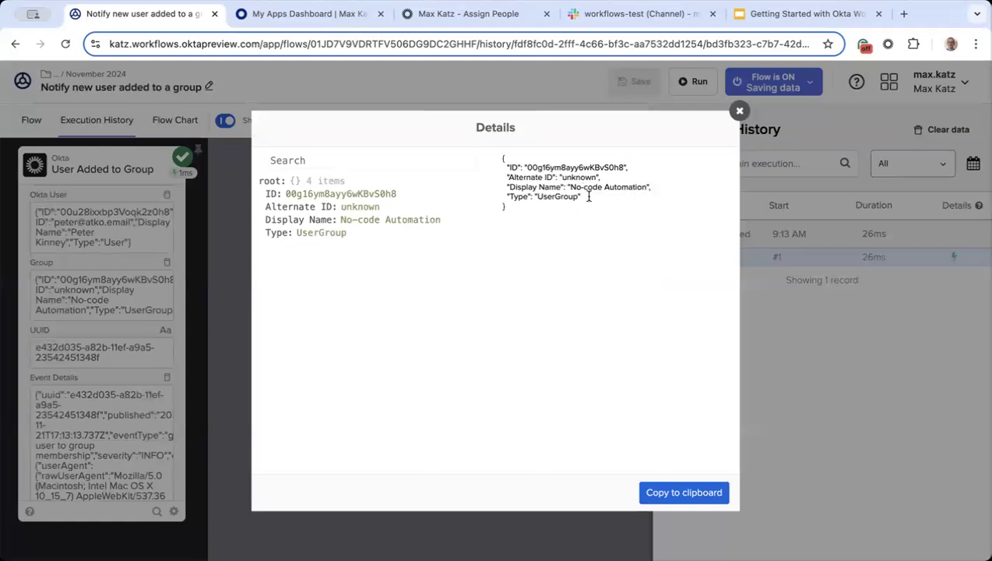
{"action": "left_click", "coordinate": [738, 112]}
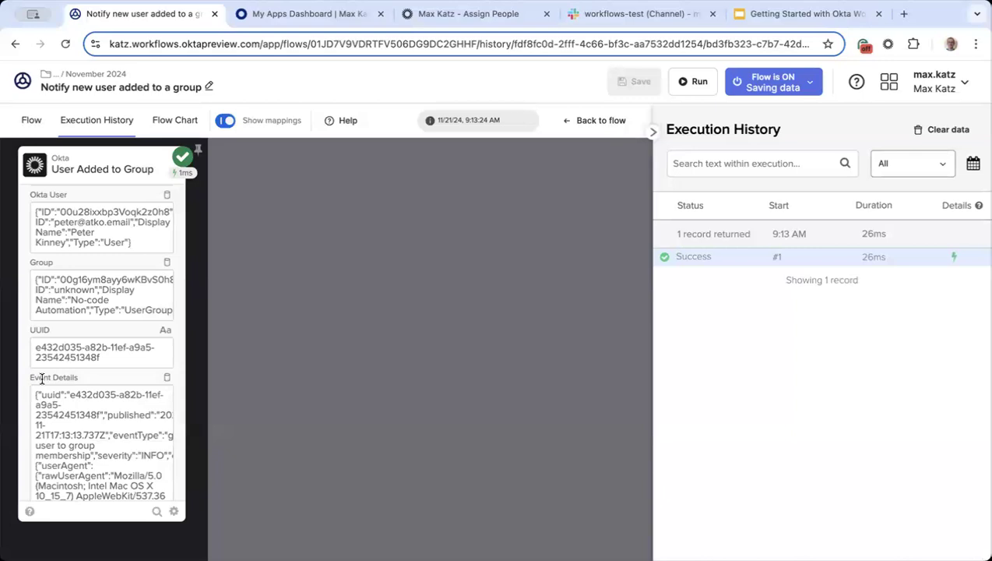
{"action": "scroll", "coordinate": [67, 328], "scroll_direction": "down", "scroll_amount": 3}
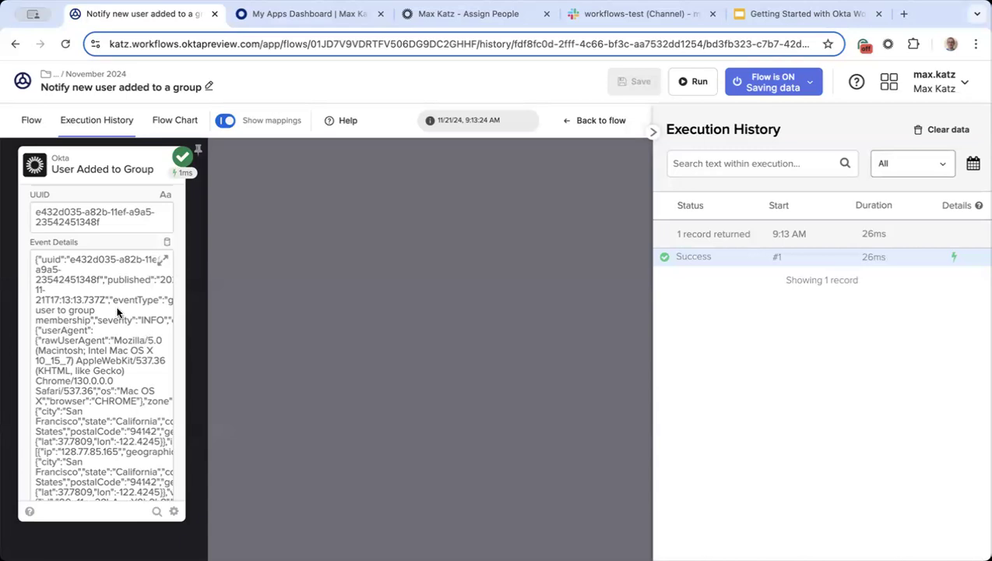
Step: Return to the flow design and browse the apps available for an app action without adding one
{"action": "left_click", "coordinate": [31, 121]}
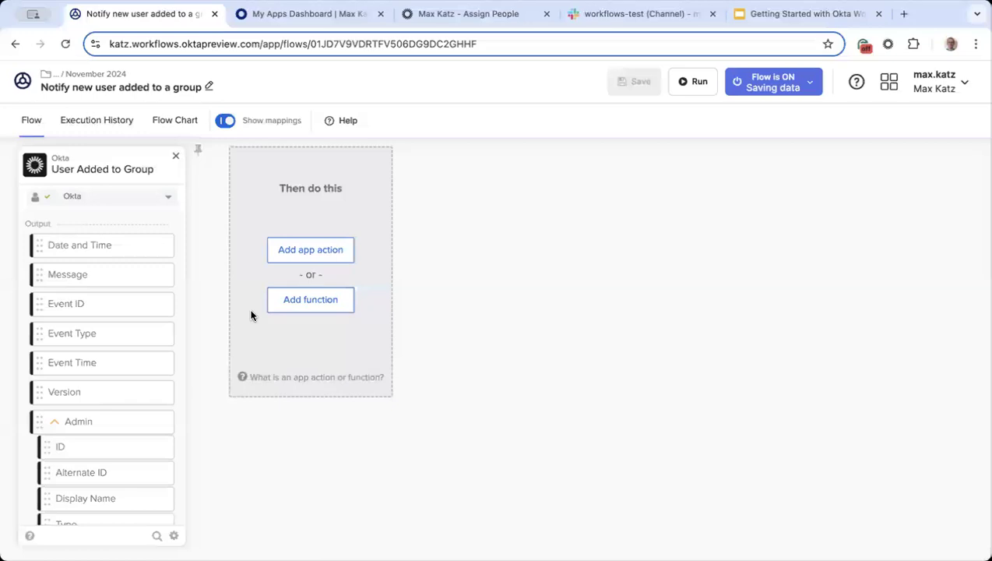
{"action": "left_click", "coordinate": [321, 249]}
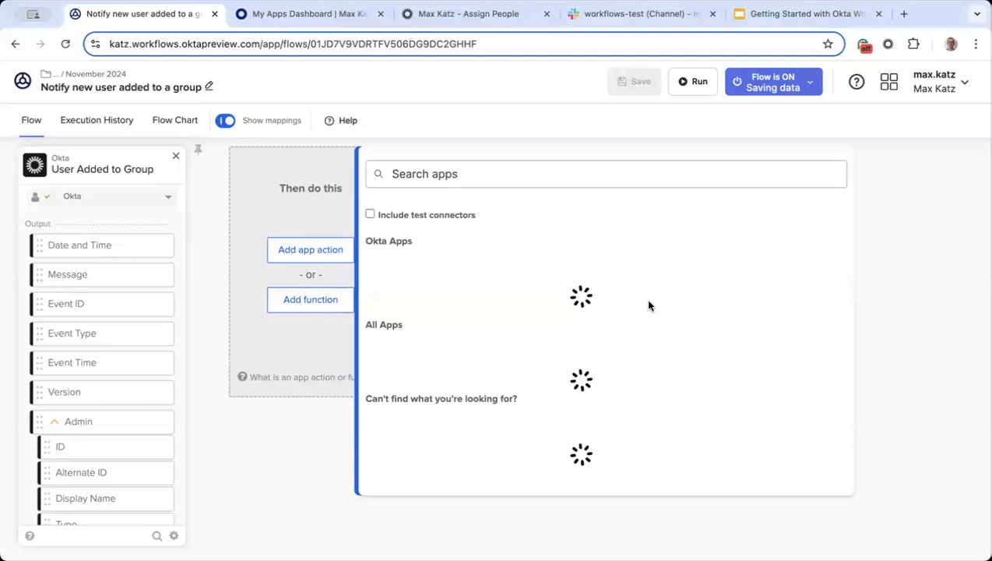
{"action": "scroll", "coordinate": [699, 290], "scroll_direction": "down", "scroll_amount": 3}
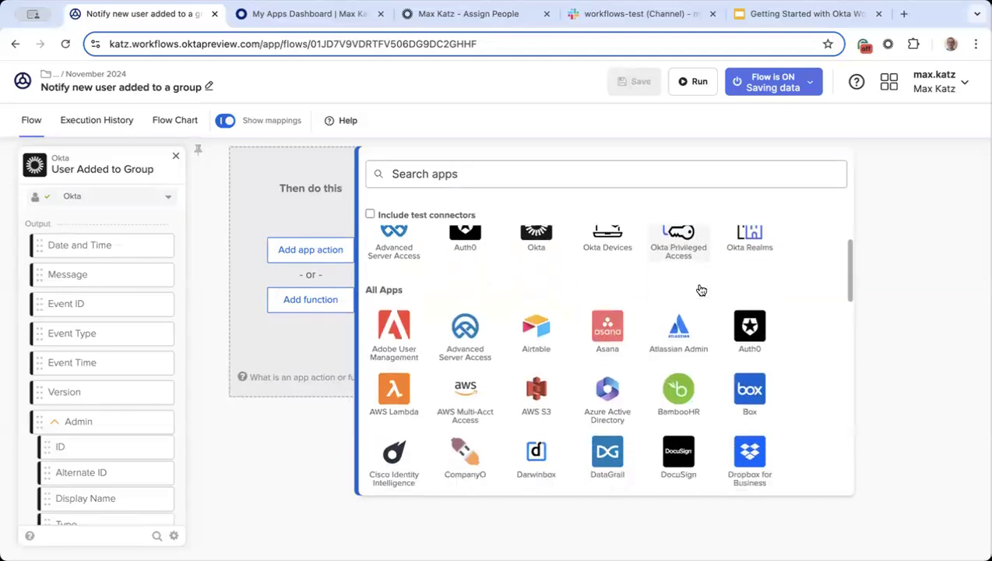
{"action": "scroll", "coordinate": [701, 290], "scroll_direction": "down", "scroll_amount": 3}
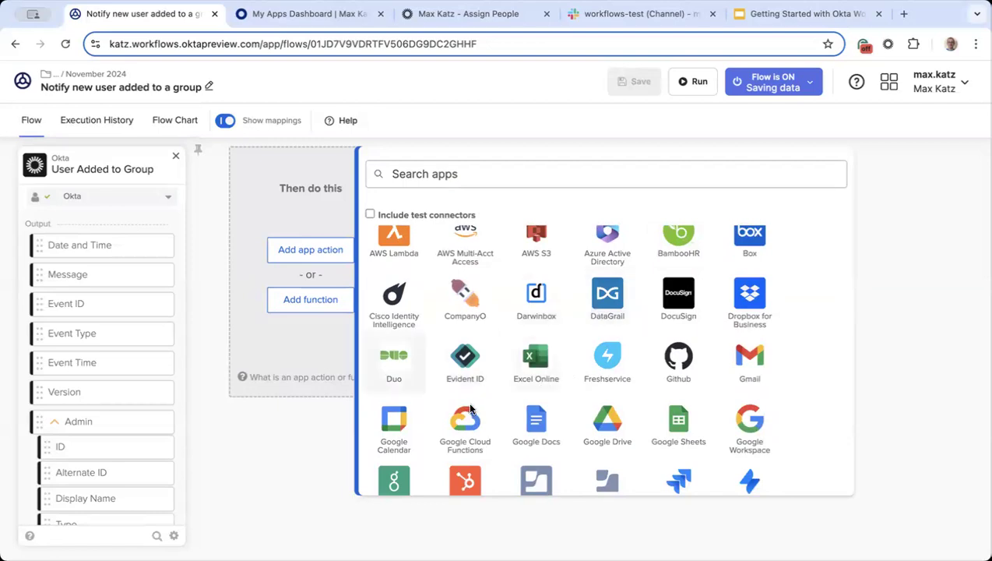
{"action": "left_click", "coordinate": [302, 466]}
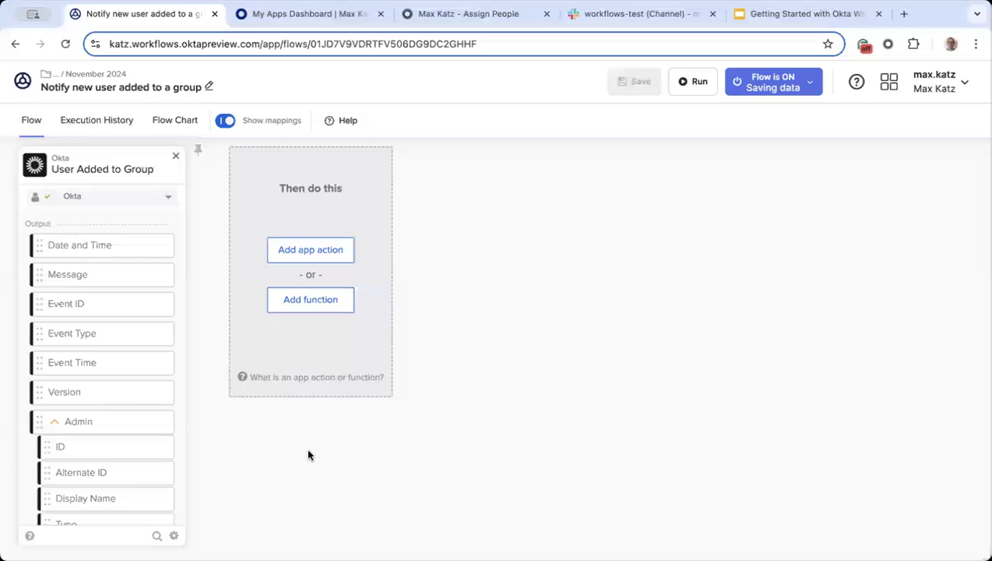
Step: Browse the function categories available for the flow's next card, from logic and manipulation down to the advanced ones
{"action": "left_click", "coordinate": [314, 303]}
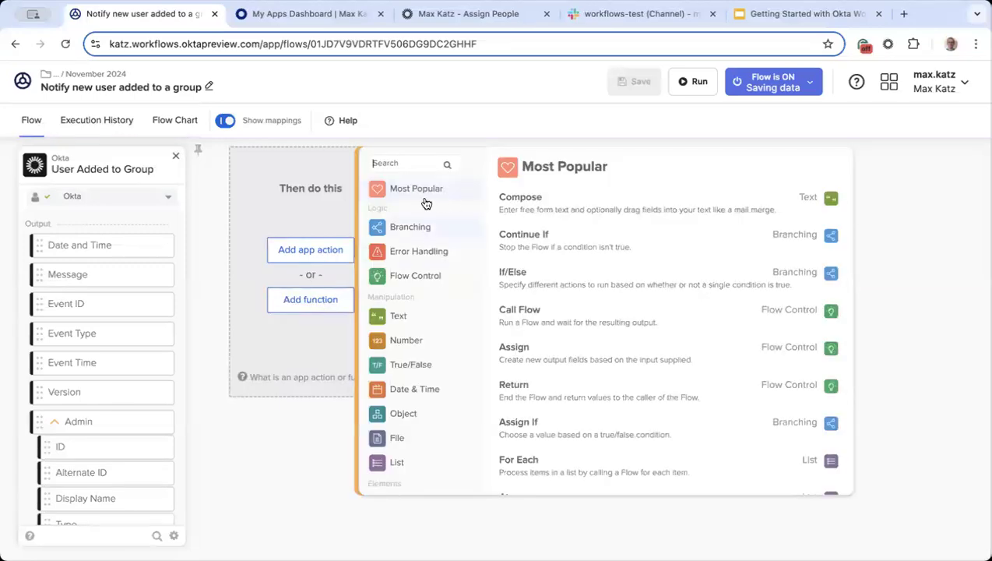
{"action": "scroll", "coordinate": [420, 212], "scroll_direction": "down", "scroll_amount": 1}
{"action": "scroll", "coordinate": [420, 212], "scroll_direction": "up", "scroll_amount": 1}
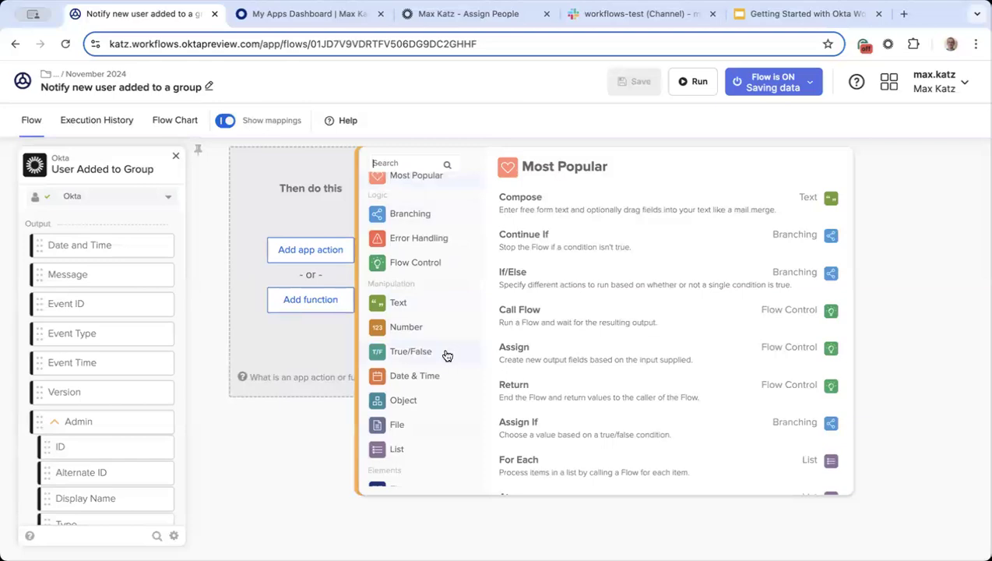
{"action": "scroll", "coordinate": [436, 353], "scroll_direction": "down", "scroll_amount": 1}
{"action": "scroll", "coordinate": [440, 399], "scroll_direction": "down", "scroll_amount": 3}
{"action": "scroll", "coordinate": [440, 400], "scroll_direction": "down", "scroll_amount": 2}
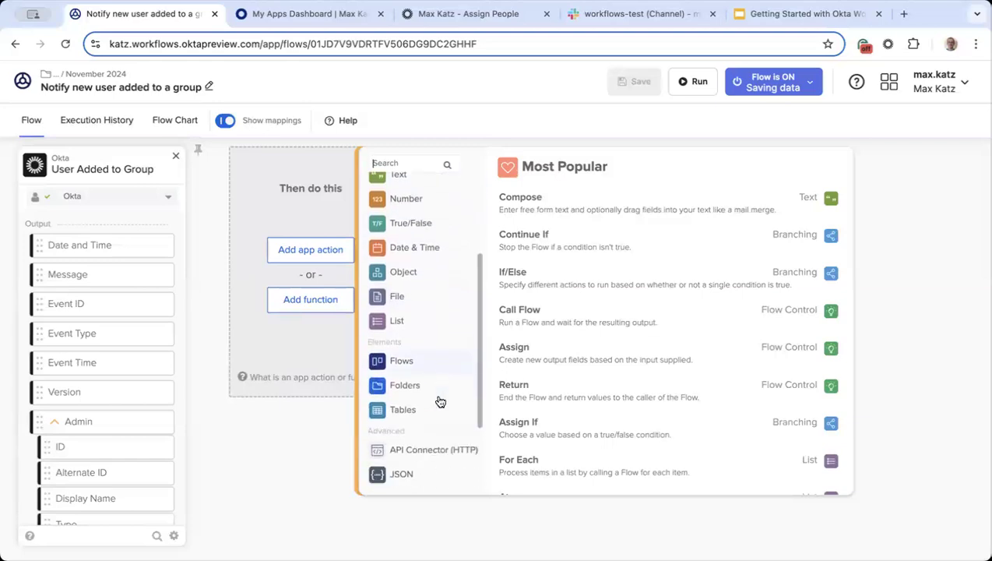
{"action": "scroll", "coordinate": [428, 317], "scroll_direction": "up", "scroll_amount": 4}
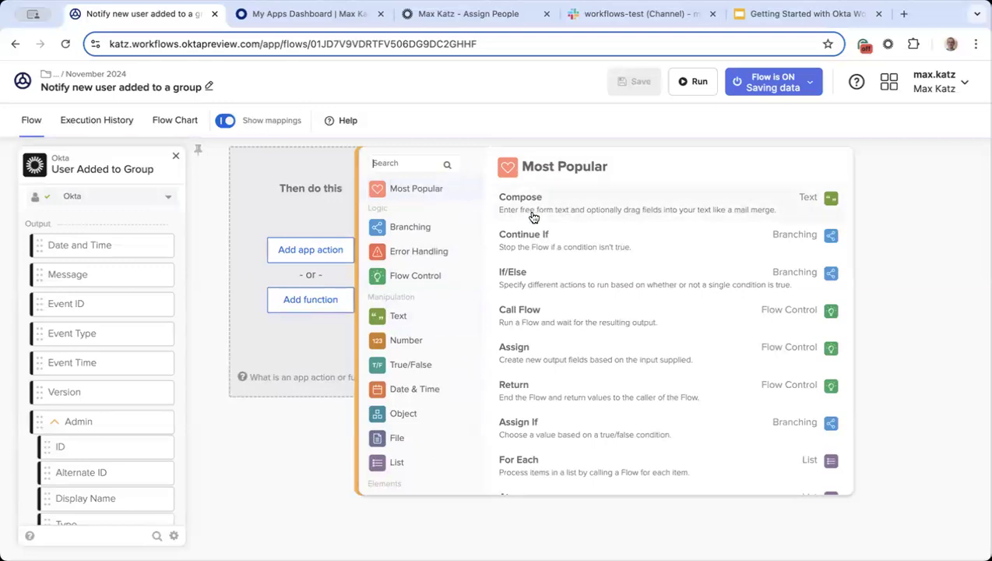
Step: Add the Compose function from the Text category as the card following the User Added to Group event
{"action": "left_click", "coordinate": [407, 319]}
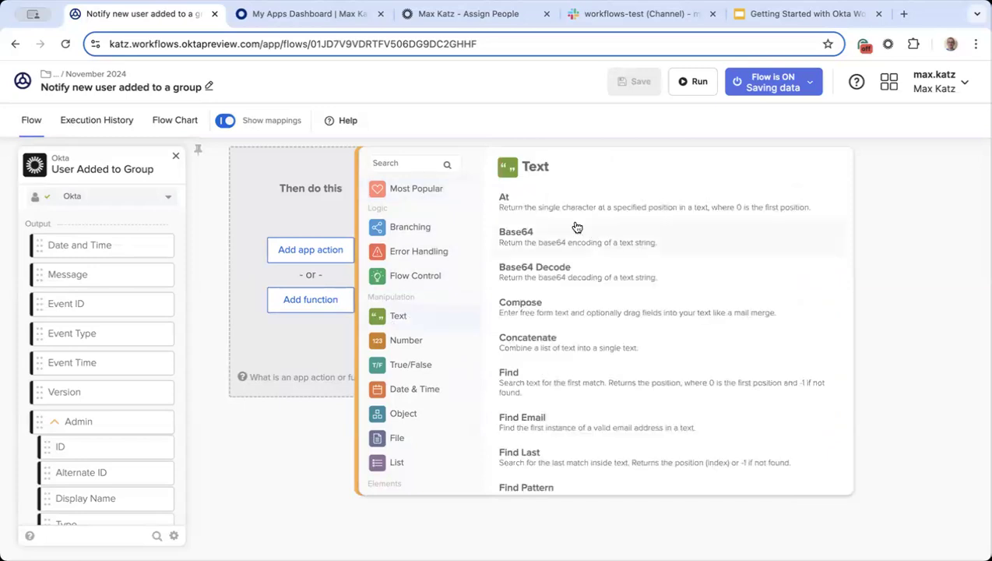
{"action": "scroll", "coordinate": [577, 226], "scroll_direction": "down", "scroll_amount": 4}
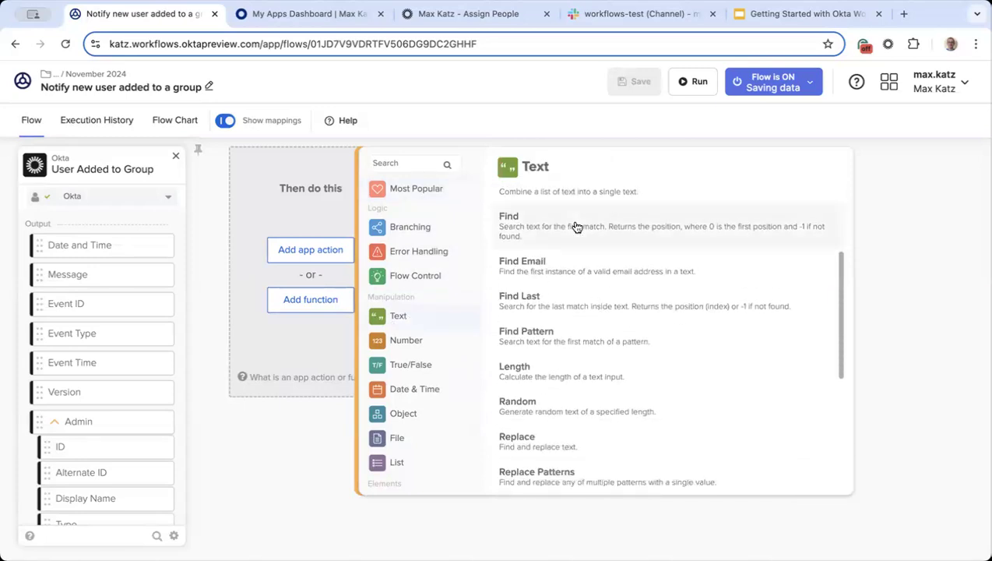
{"action": "scroll", "coordinate": [577, 227], "scroll_direction": "down", "scroll_amount": 1}
{"action": "scroll", "coordinate": [575, 224], "scroll_direction": "down", "scroll_amount": 4}
{"action": "scroll", "coordinate": [574, 223], "scroll_direction": "up", "scroll_amount": 9}
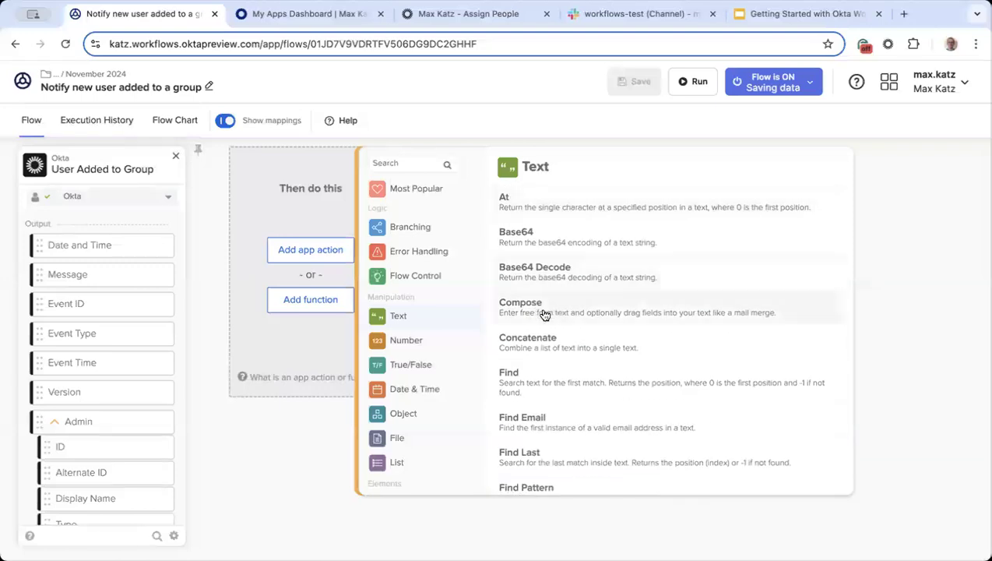
{"action": "left_click", "coordinate": [602, 312]}
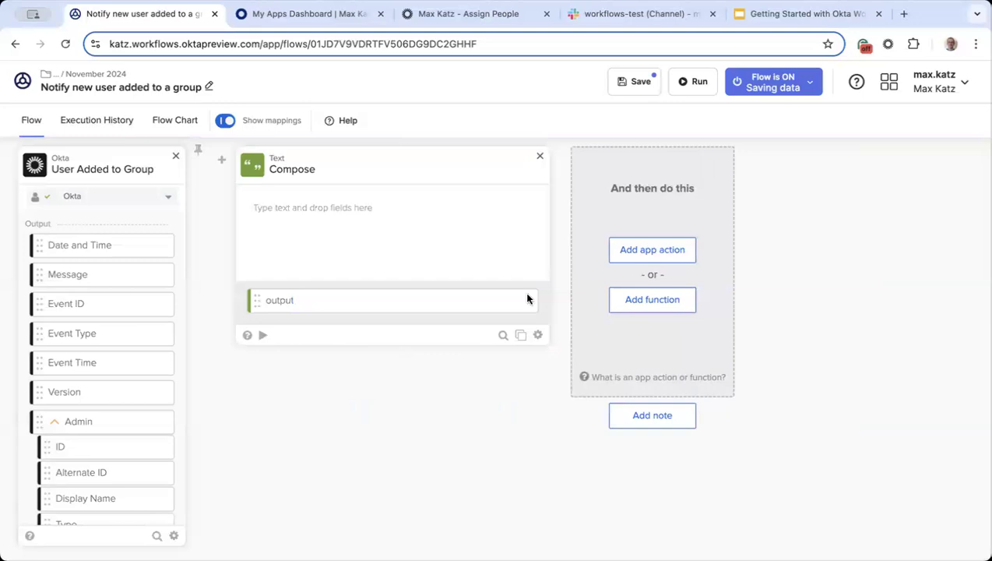
Step: Write "🆕 User added to a group" as the first line of the Compose card's text
{"action": "left_click", "coordinate": [363, 210]}
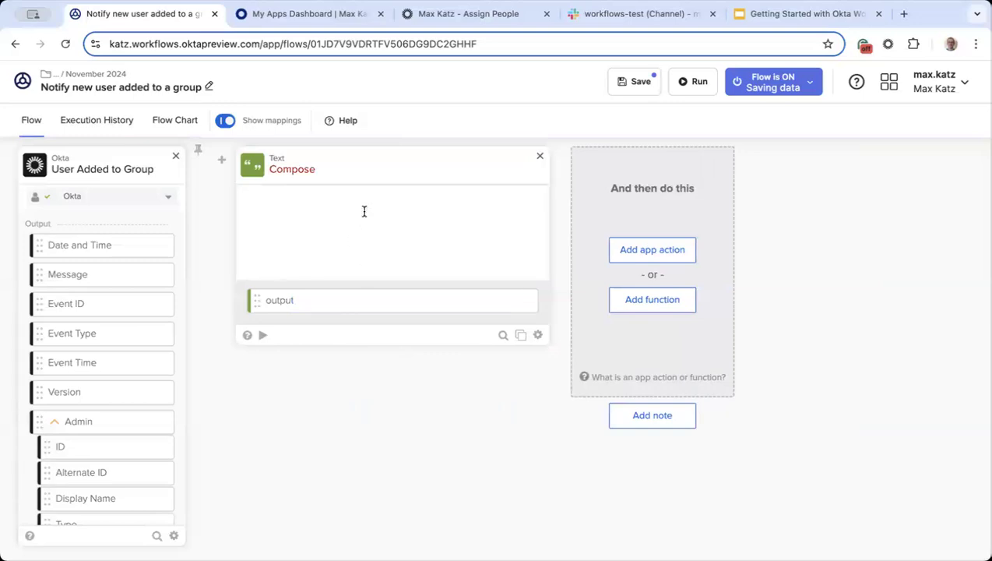
{"action": "type", "text": "New "}
{"action": "type", "text": "use"}
{"action": "type", "text": "r add"}
{"action": "key", "text": "BackSpace"}
{"action": "key", "text": "BackSpace"}
{"action": "key", "text": "BackSpace"}
{"action": "key", "text": "BackSpace"}
{"action": "key", "text": "BackSpace"}
{"action": "key", "text": "BackSpace"}
{"action": "key", "text": "BackSpace"}
{"action": "key", "text": "BackSpace"}
{"action": "key", "text": "BackSpace"}
{"action": "key", "text": "BackSpace"}
{"action": "key", "text": "BackSpace"}
{"action": "key", "text": "BackSpace"}
{"action": "type", "text": "User added toa a"}
{"action": "key", "text": "BackSpace"}
{"action": "key", "text": "BackSpace"}
{"action": "key", "text": "BackSpace"}
{"action": "type", "text": "a gorup"}
{"action": "key", "text": "BackSpace"}
{"action": "key", "text": "BackSpace"}
{"action": "key", "text": "BackSpace"}
{"action": "key", "text": "BackSpace"}
{"action": "type", "text": "roup"}
{"action": "type", "text": "🆕"}
Step: Add a second quoted line to the Compose text with the Slack-formatted label "> *_Group_*:"
{"action": "key", "text": "Return"}
{"action": "type", "text": "> Group"}
{"action": "key", "text": "Left"}
{"action": "key", "text": "Left"}
{"action": "key", "text": "Left"}
{"action": "key", "text": "Left"}
{"action": "key", "text": "Left"}
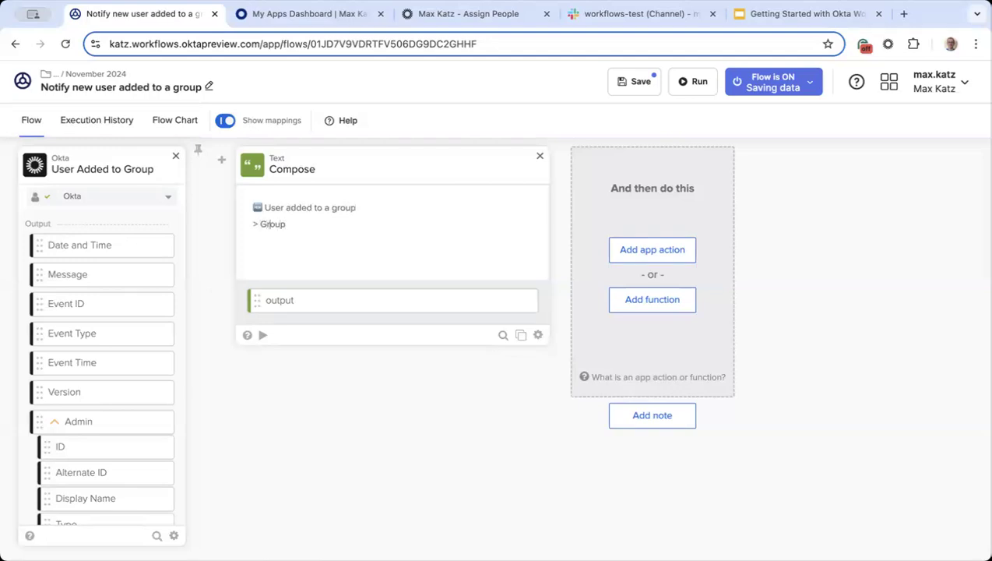
{"action": "type", "text": "*_"}
{"action": "key", "text": "Right"}
{"action": "key", "text": "Right"}
{"action": "key", "text": "Right"}
{"action": "key", "text": "Right"}
{"action": "type", "text": "_*:"}
Step: Map the Group's Display Name output from the event card into the Compose text following the Group label
{"action": "scroll", "coordinate": [129, 313], "scroll_direction": "down", "scroll_amount": 5}
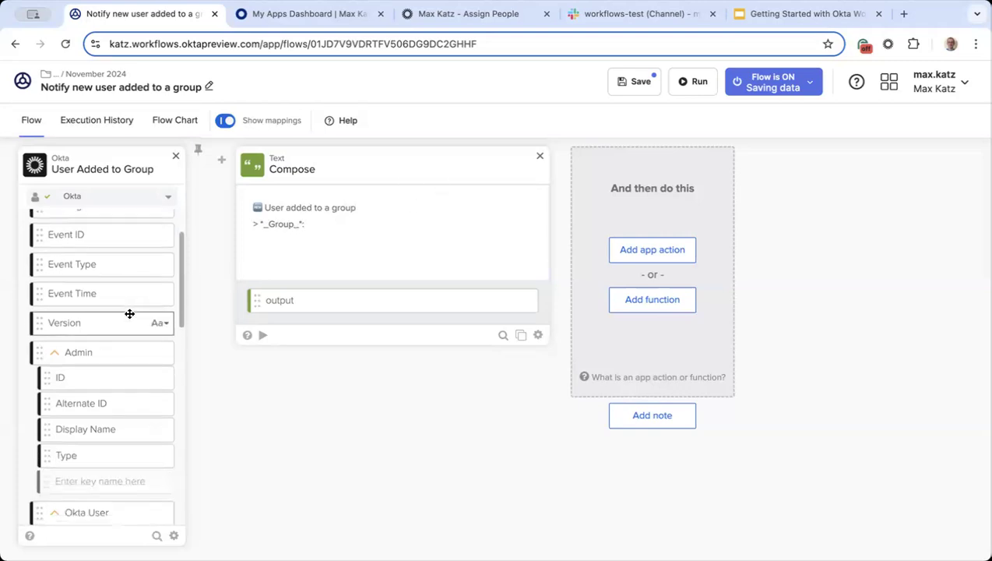
{"action": "scroll", "coordinate": [129, 315], "scroll_direction": "down", "scroll_amount": 7}
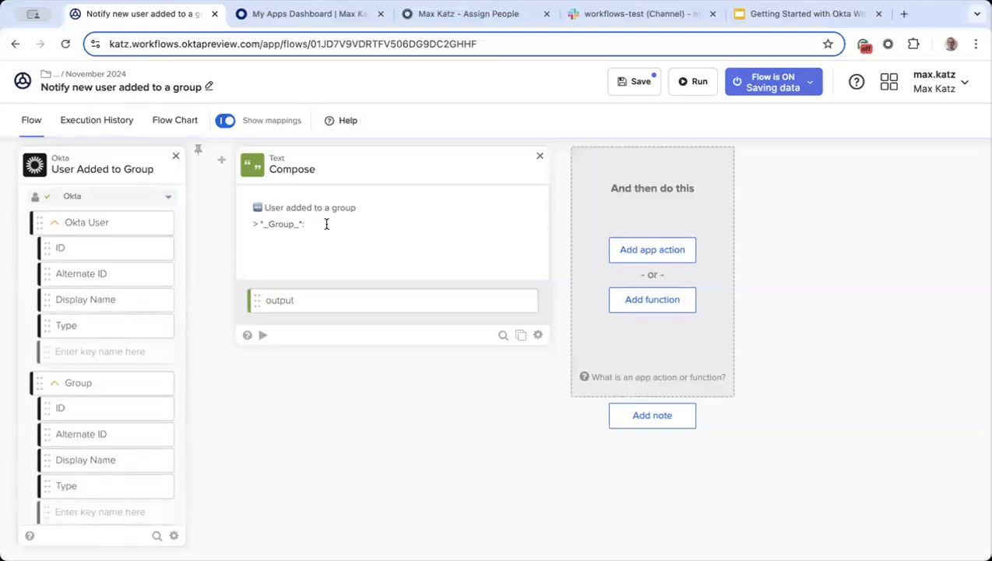
{"action": "scroll", "coordinate": [120, 315], "scroll_direction": "down", "scroll_amount": 3}
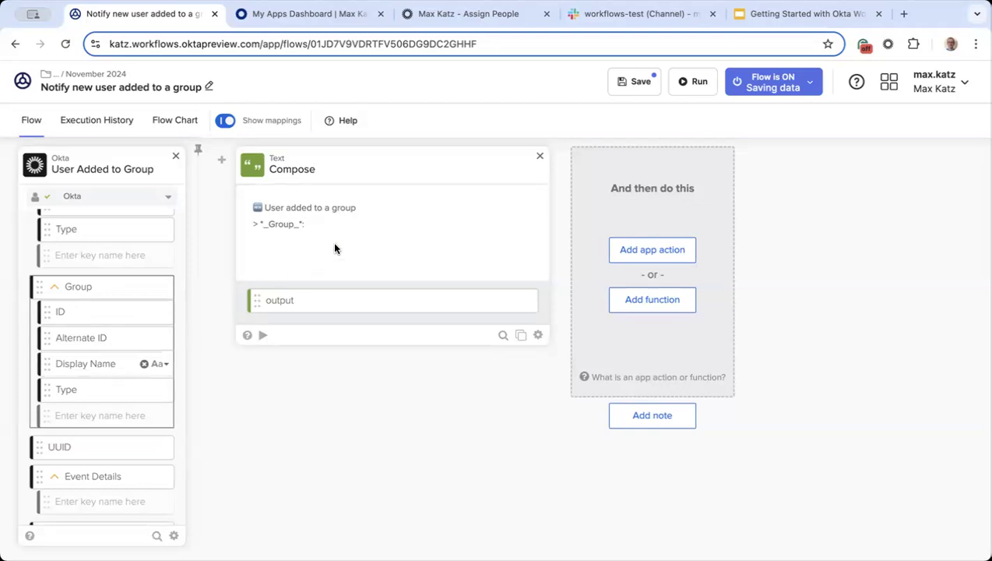
{"action": "left_click_drag", "start_coordinate": [330, 230], "coordinate": [332, 228]}
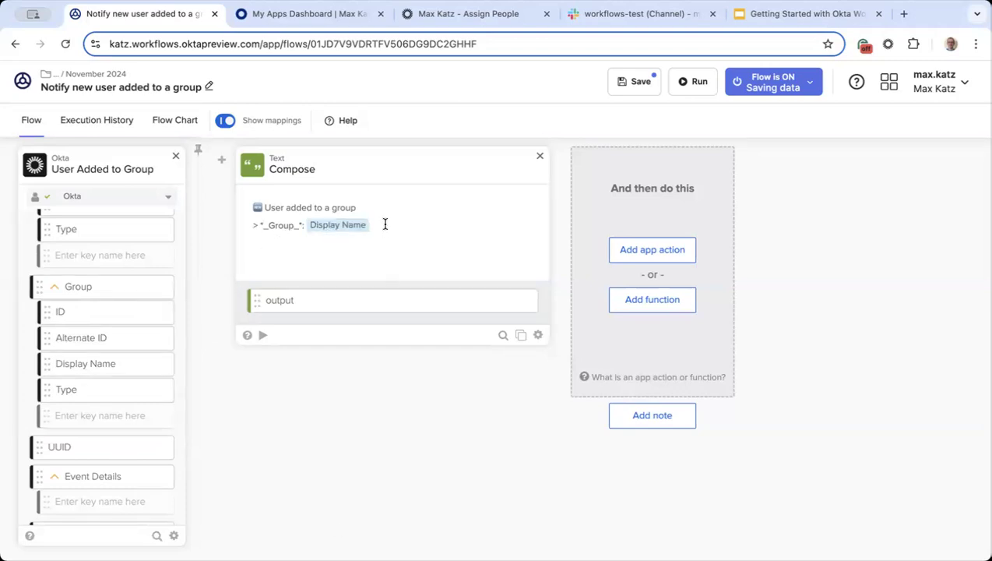
Step: Add a third quoted line to the Compose text with the label "> *_User_*:"
{"action": "key", "text": "Return"}
{"action": "type", "text": "> *_user"}
{"action": "key", "text": "BackSpace"}
{"action": "key", "text": "BackSpace"}
{"action": "key", "text": "BackSpace"}
{"action": "key", "text": "BackSpace"}
{"action": "type", "text": "User"}
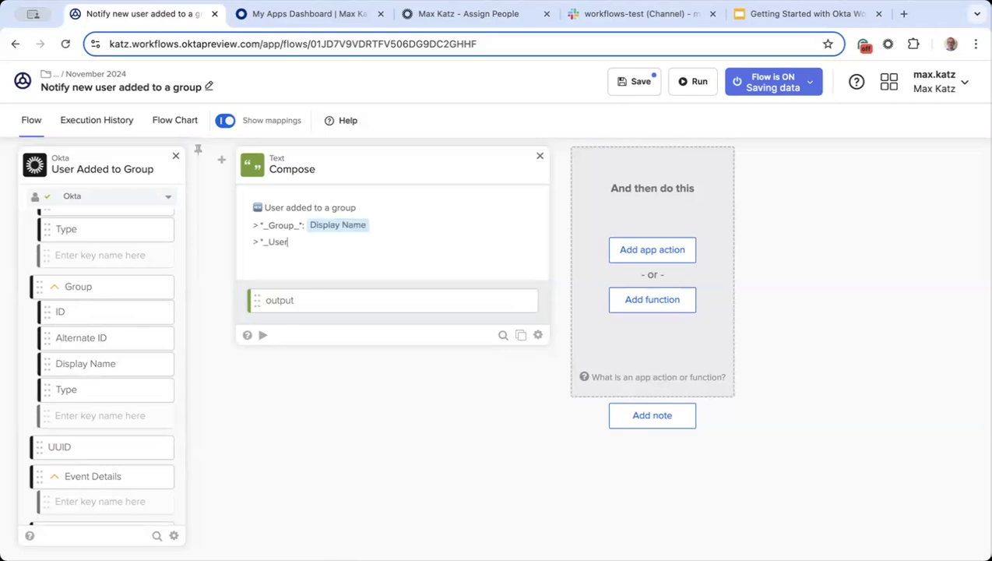
{"action": "type", "text": "_*:"}
Step: Map the Okta User's Display Name output into the Compose text following the User label
{"action": "scroll", "coordinate": [117, 374], "scroll_direction": "up", "scroll_amount": 3}
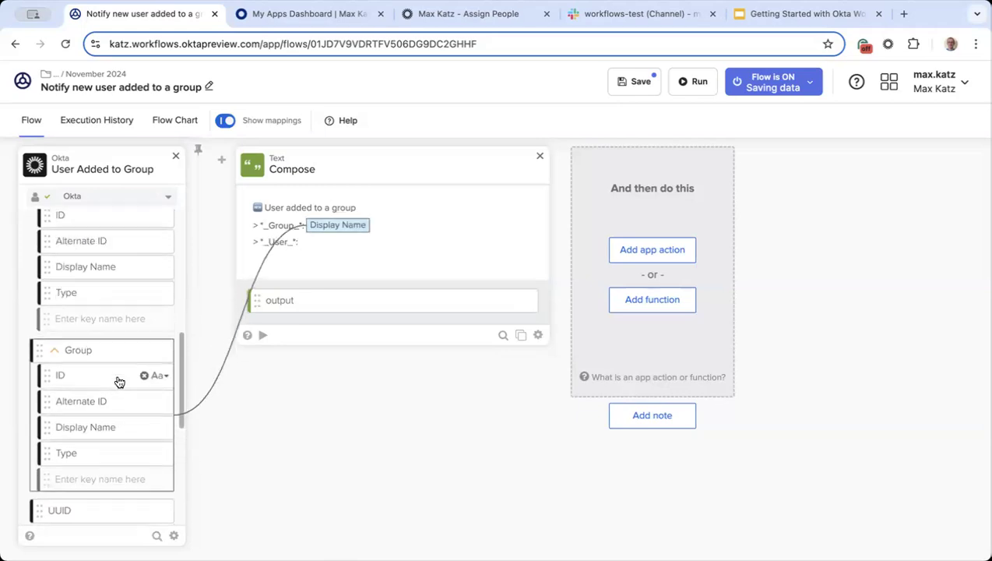
{"action": "scroll", "coordinate": [120, 382], "scroll_direction": "up", "scroll_amount": 1}
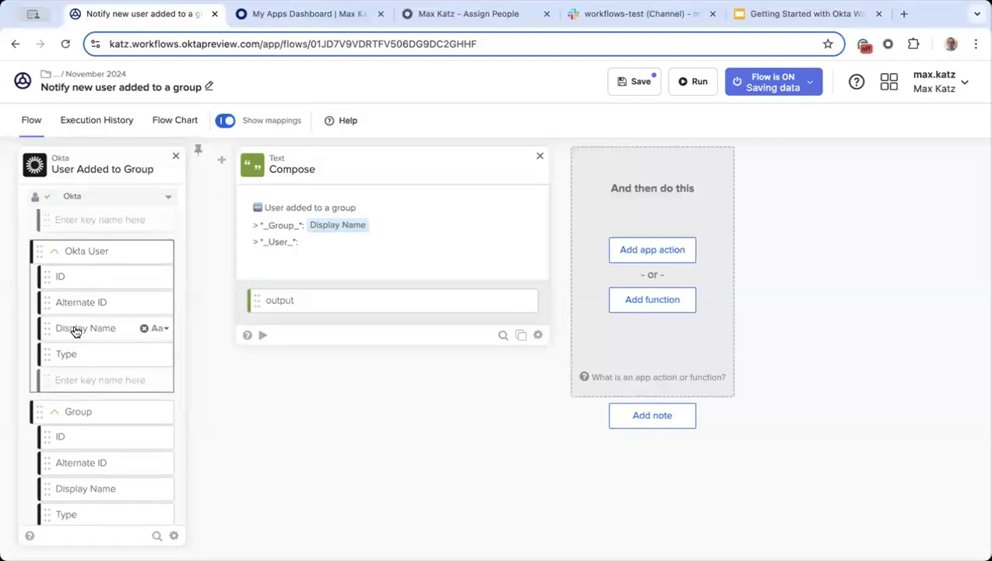
{"action": "left_click_drag", "start_coordinate": [346, 248], "coordinate": [347, 248]}
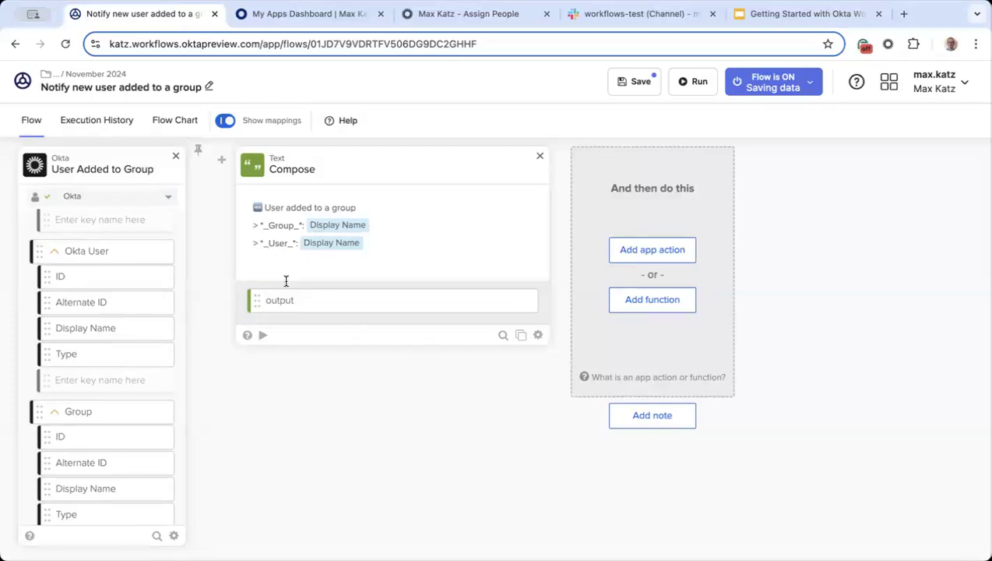
Step: Test the Compose card with "No-code" as the group and a sample first name as the user, and review the whole output
{"action": "left_click", "coordinate": [262, 335]}
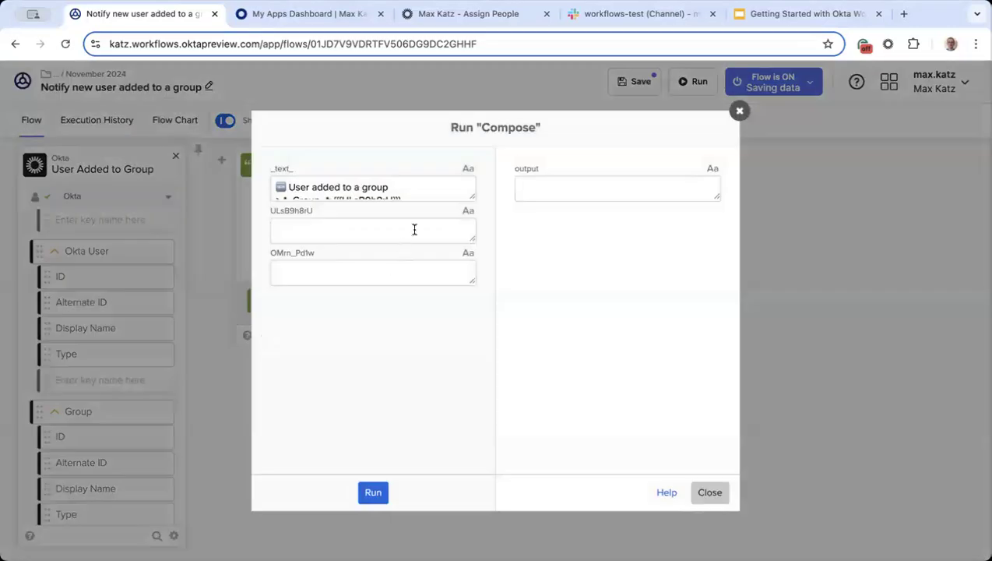
{"action": "type", "text": "No-code"}
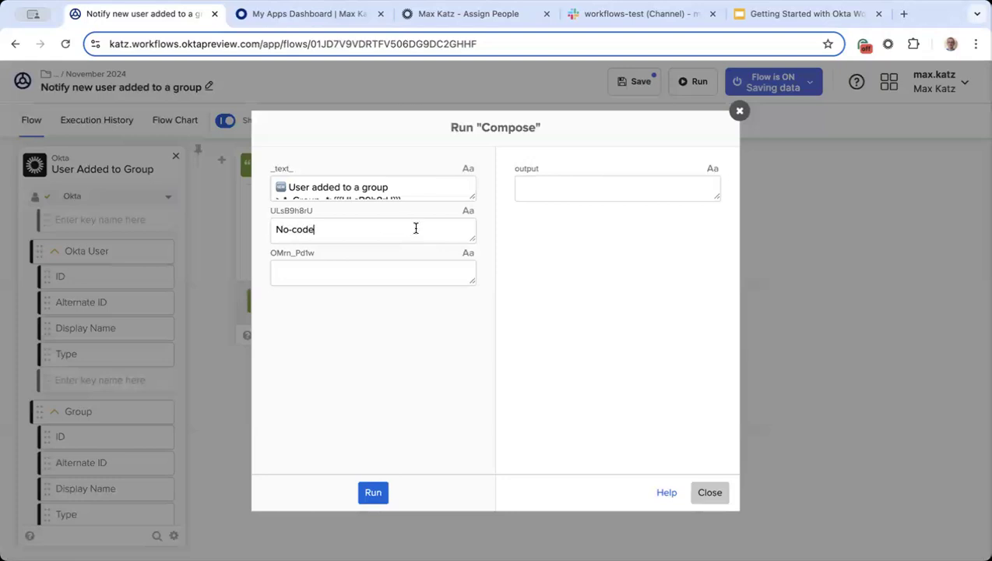
{"action": "left_click", "coordinate": [410, 270]}
{"action": "type", "text": "Max"}
{"action": "left_click", "coordinate": [373, 496]}
{"action": "left_click_drag", "start_coordinate": [716, 195], "coordinate": [719, 236]}
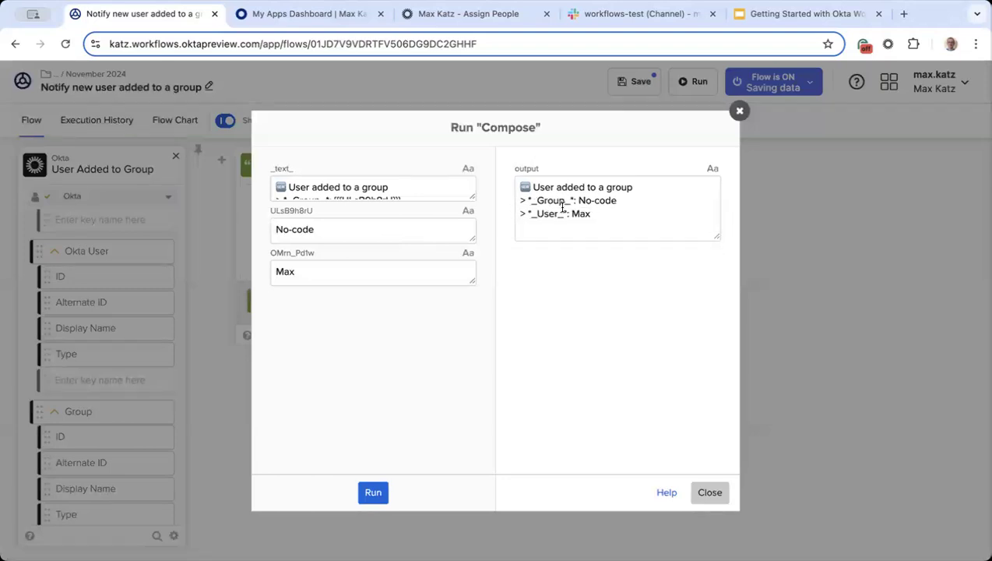
{"action": "left_click", "coordinate": [708, 492]}
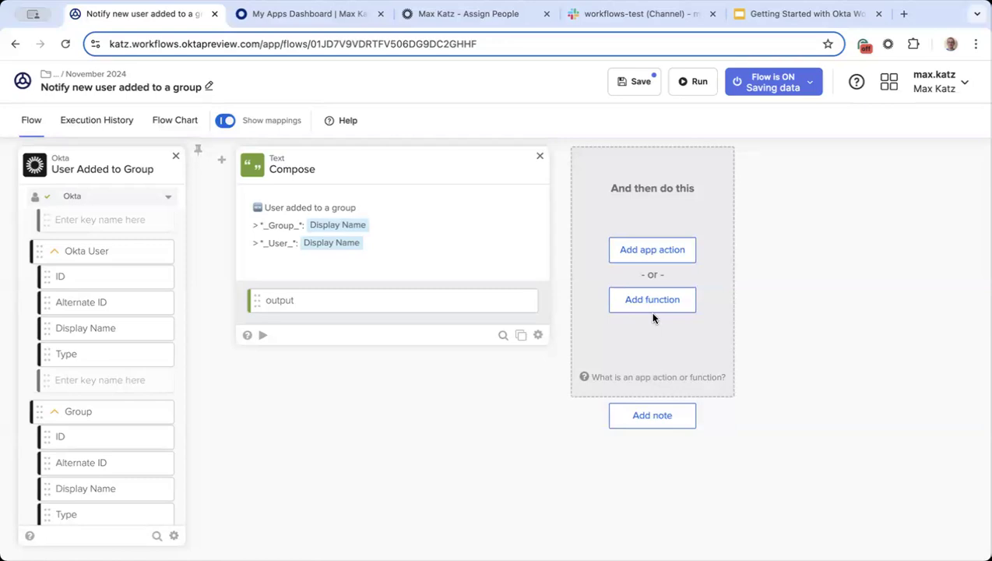
Step: Add Slack's Send Message to Channel action as the card following Compose
{"action": "left_click", "coordinate": [664, 256]}
{"action": "left_click", "coordinate": [618, 175]}
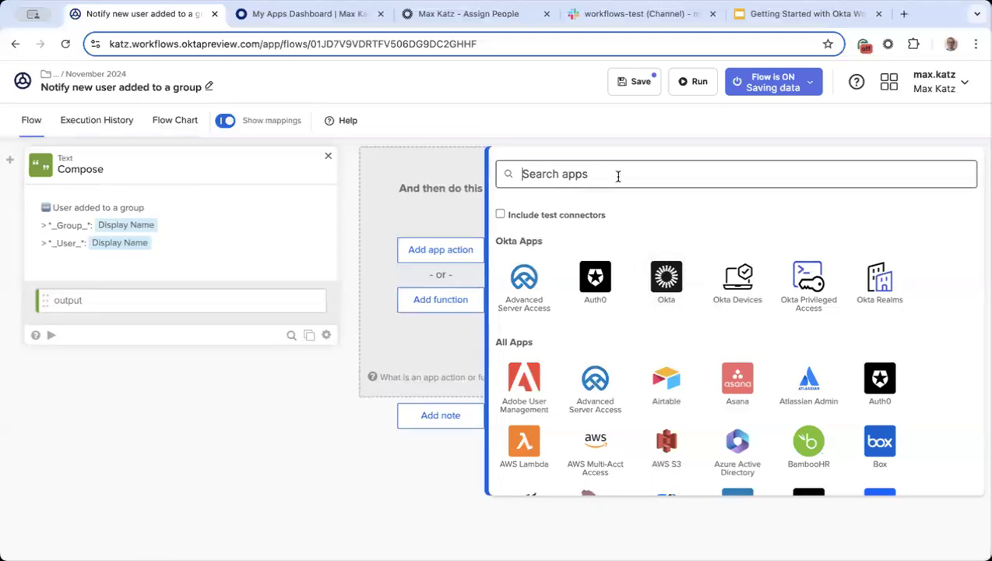
{"action": "type", "text": "Slack"}
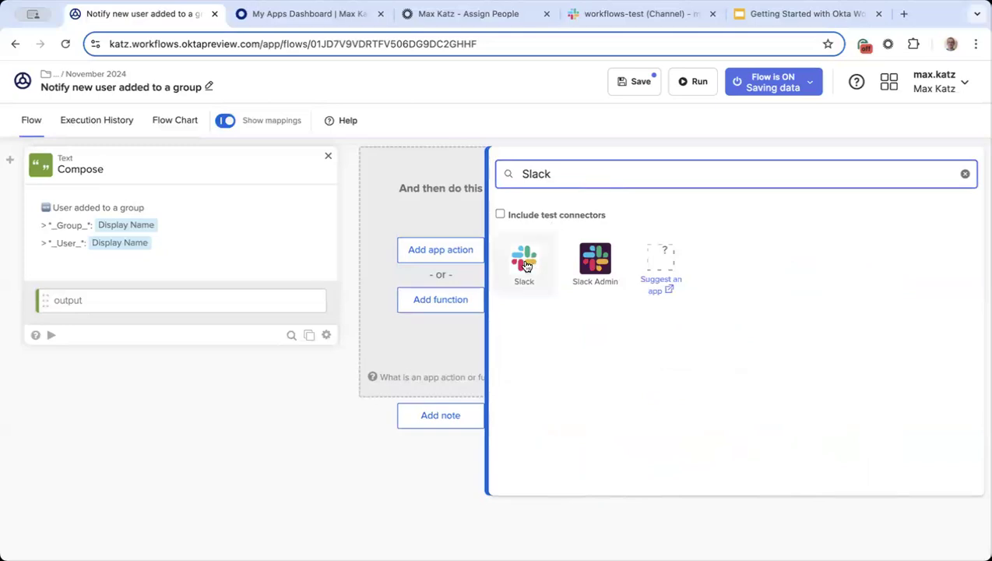
{"action": "left_click", "coordinate": [524, 262]}
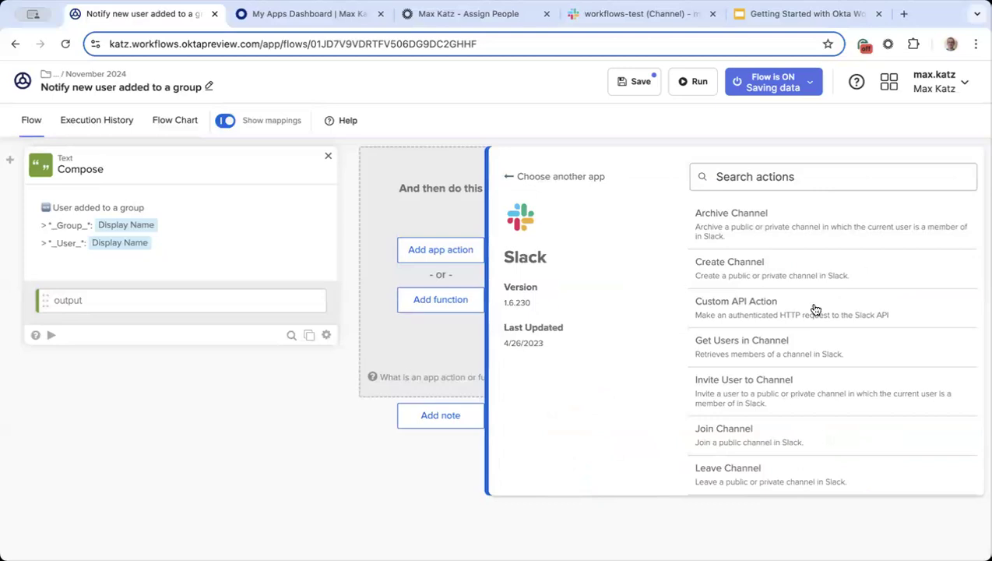
{"action": "scroll", "coordinate": [865, 333], "scroll_direction": "down", "scroll_amount": 5}
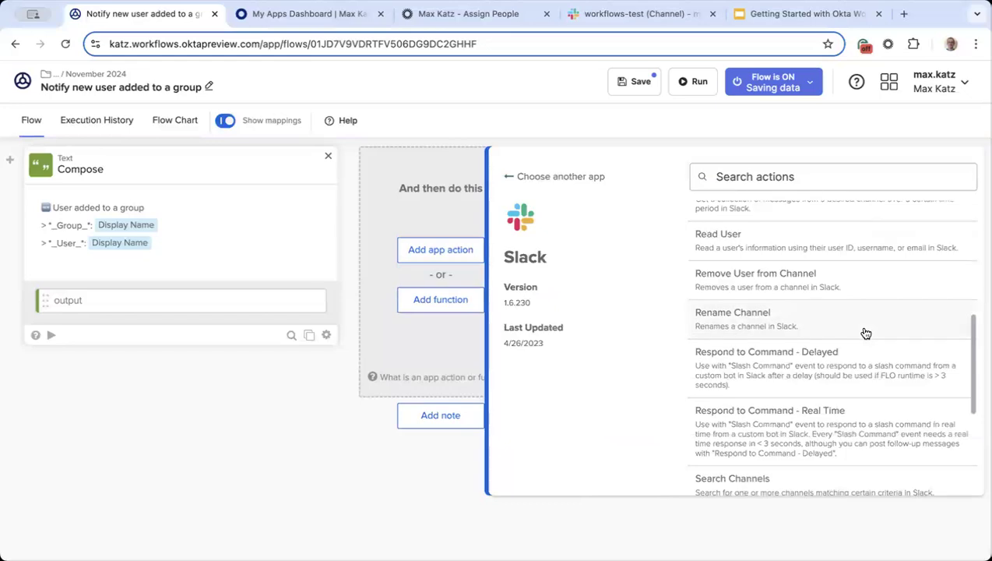
{"action": "scroll", "coordinate": [865, 333], "scroll_direction": "up", "scroll_amount": 5}
{"action": "scroll", "coordinate": [811, 277], "scroll_direction": "down", "scroll_amount": 2}
{"action": "scroll", "coordinate": [810, 277], "scroll_direction": "down", "scroll_amount": 7}
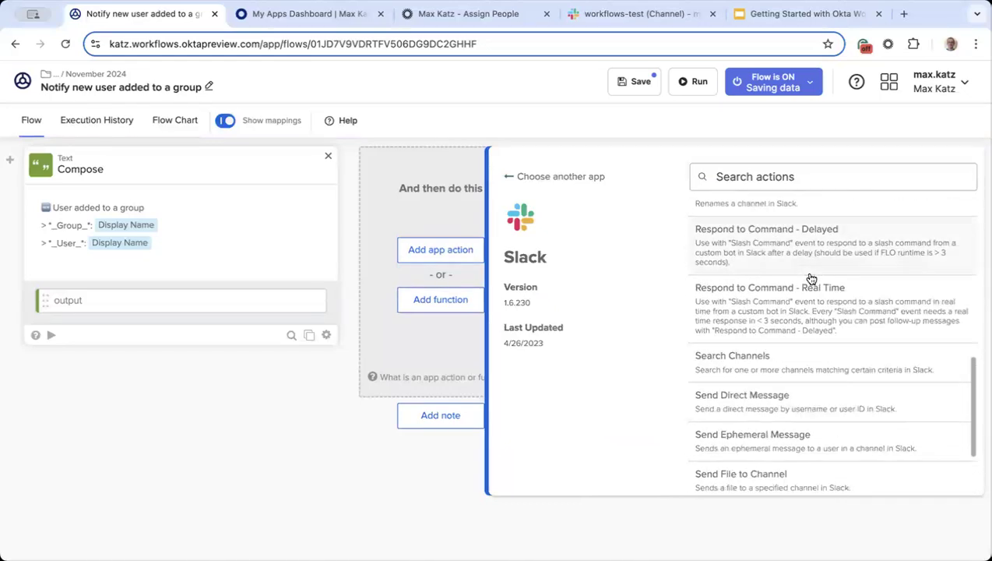
{"action": "scroll", "coordinate": [811, 278], "scroll_direction": "down", "scroll_amount": 3}
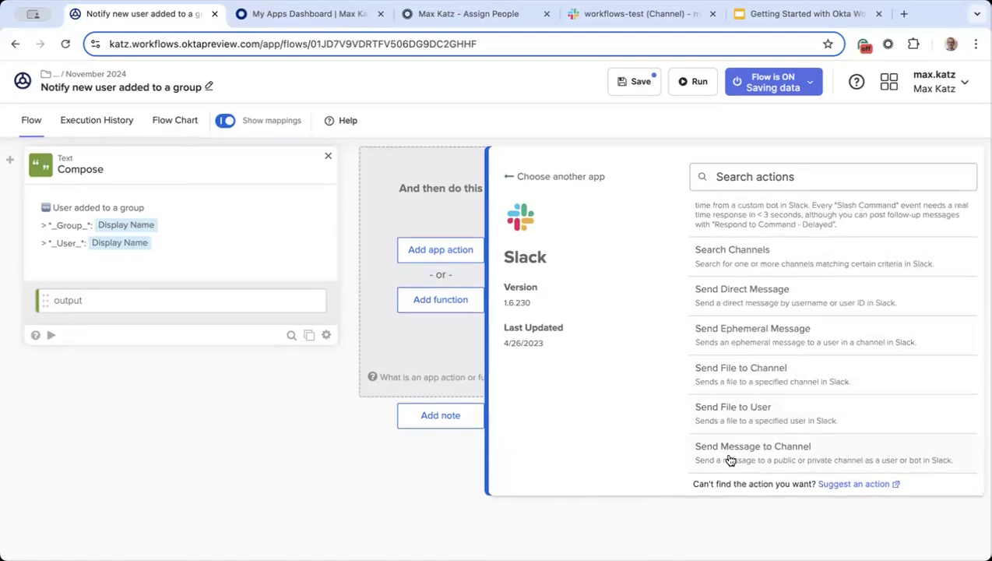
{"action": "left_click", "coordinate": [753, 454]}
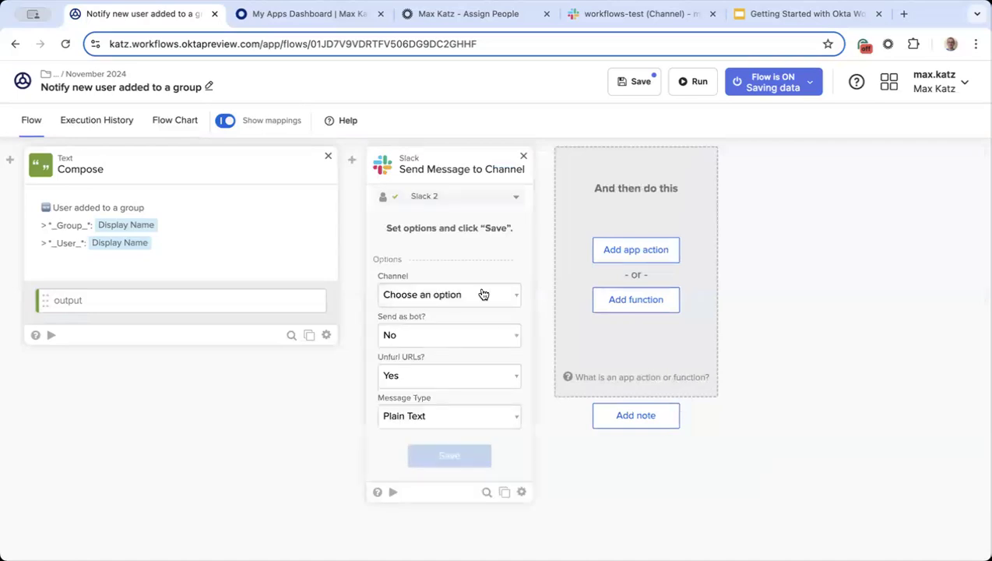
Step: Set the Slack card's channel to workflows-test and save its options with the other defaults kept
{"action": "left_click", "coordinate": [440, 294]}
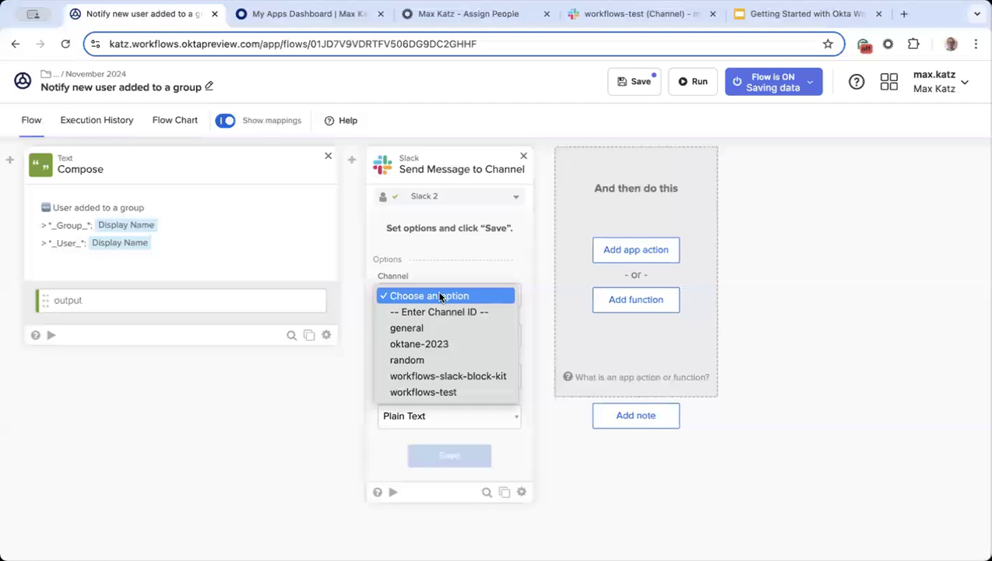
{"action": "left_click", "coordinate": [454, 393]}
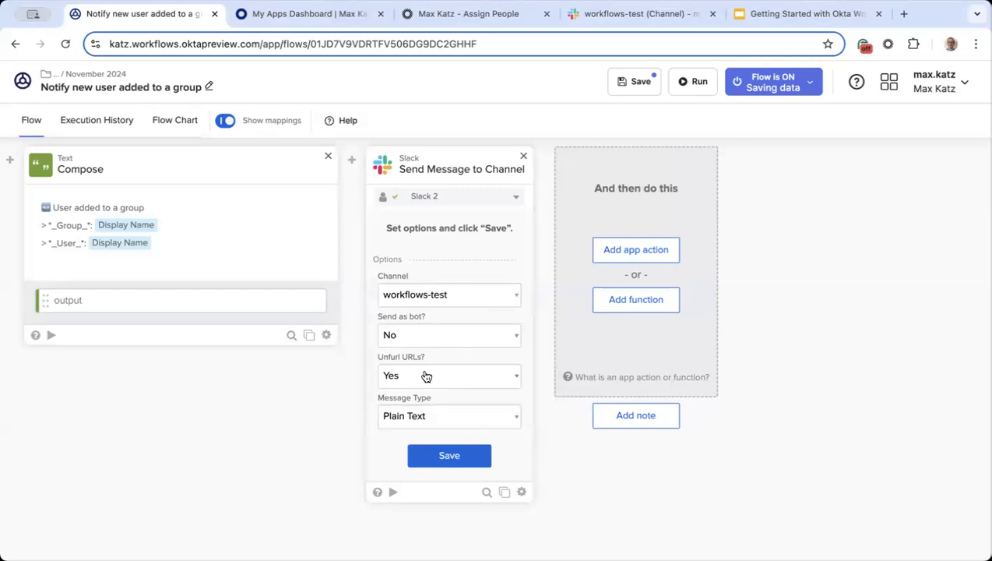
{"action": "left_click", "coordinate": [441, 459]}
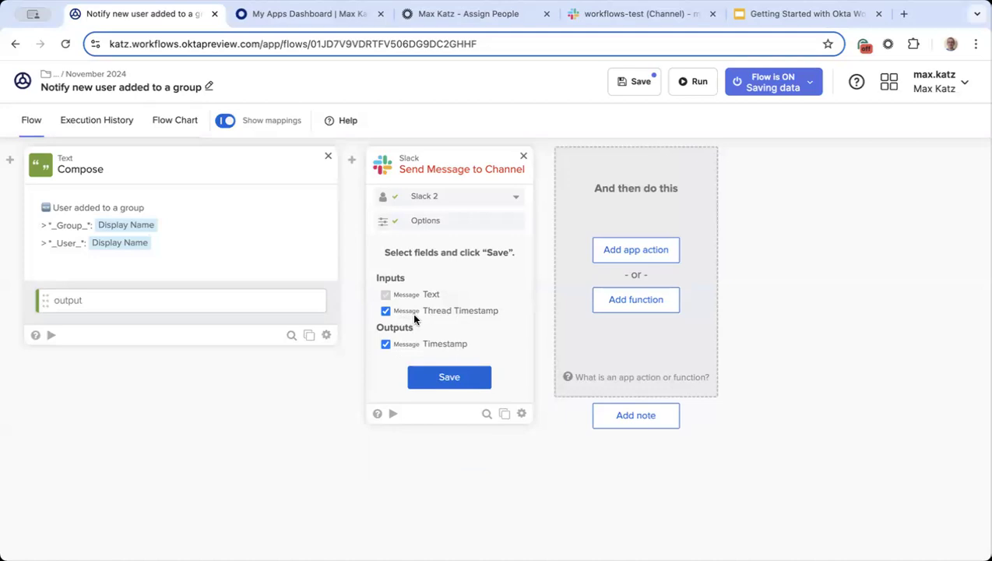
Step: Exclude the Thread Timestamp input from the Slack card and save its field selection
{"action": "left_click", "coordinate": [393, 315]}
{"action": "left_click", "coordinate": [448, 377]}
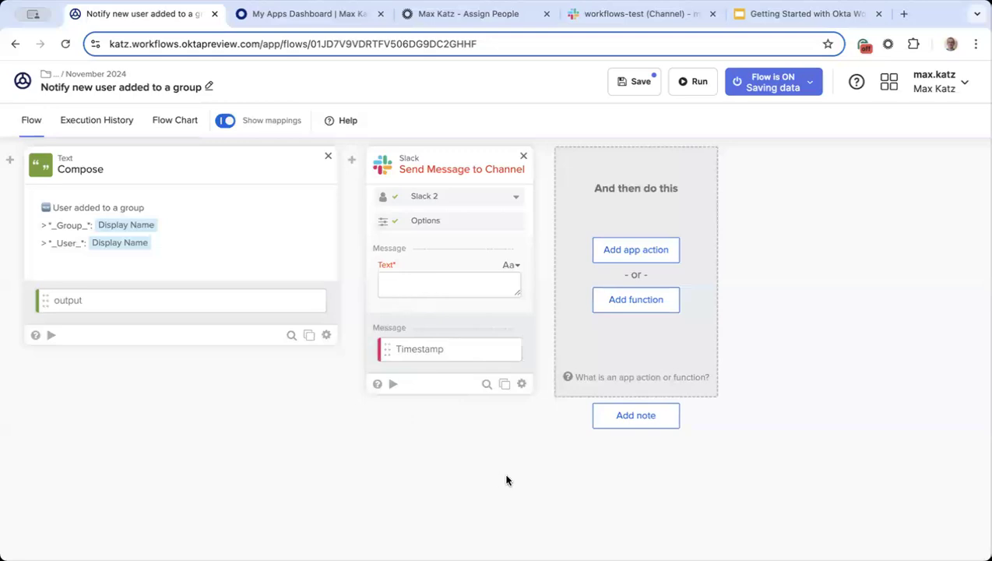
{"action": "scroll", "coordinate": [506, 480], "scroll_direction": "left", "scroll_amount": 4}
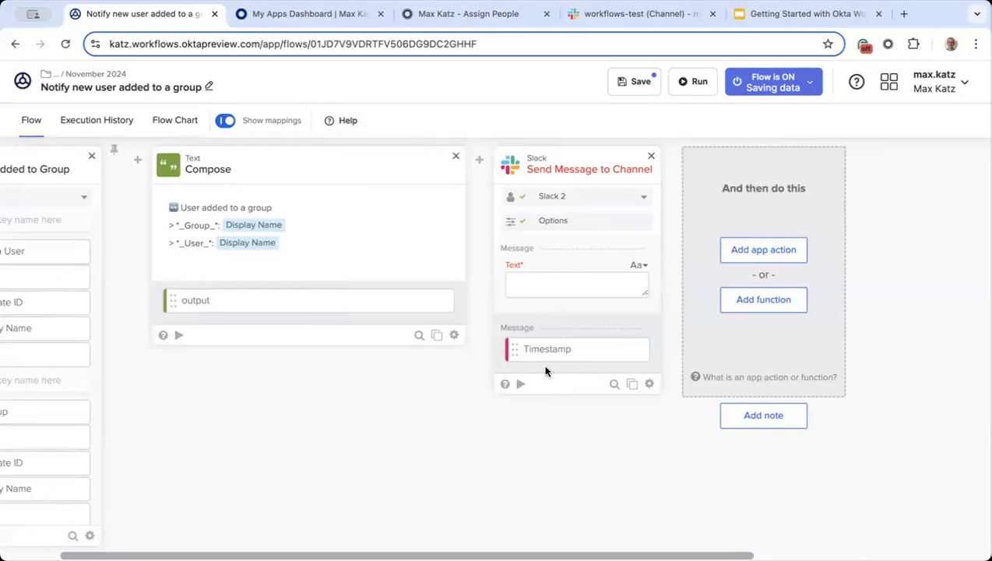
{"action": "scroll", "coordinate": [527, 433], "scroll_direction": "right", "scroll_amount": 1}
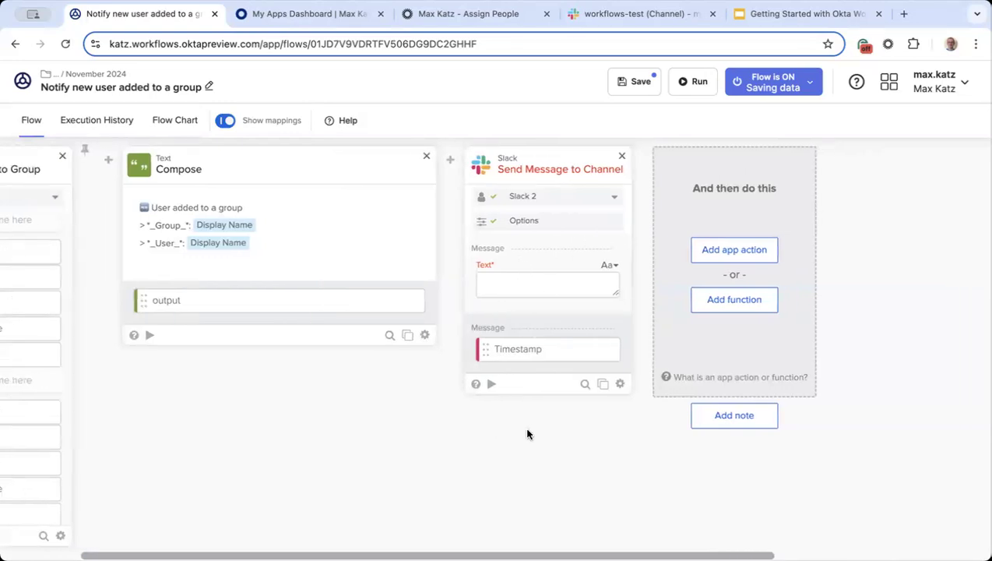
Step: Test the Slack Send Message to Channel card on its own with the message text "Hello from Workflows!"
{"action": "left_click", "coordinate": [491, 386]}
{"action": "type", "text": "Hello from workf"}
{"action": "key", "text": "BackSpace"}
{"action": "key", "text": "BackSpace"}
{"action": "key", "text": "BackSpace"}
{"action": "key", "text": "BackSpace"}
{"action": "key", "text": "BackSpace"}
{"action": "type", "text": "Workfo"}
{"action": "key", "text": "BackSpace"}
{"action": "type", "text": "lows!"}
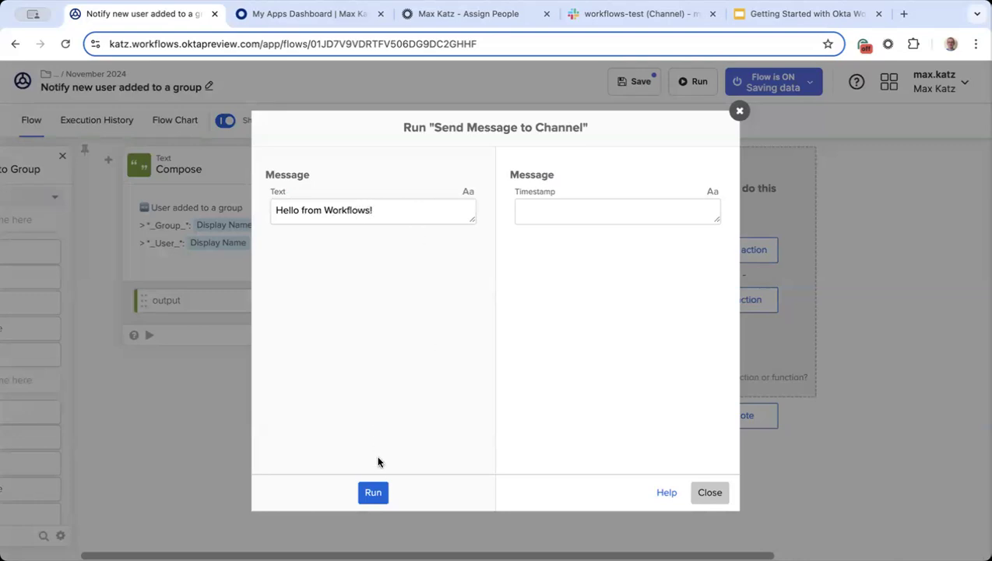
{"action": "left_click", "coordinate": [373, 496]}
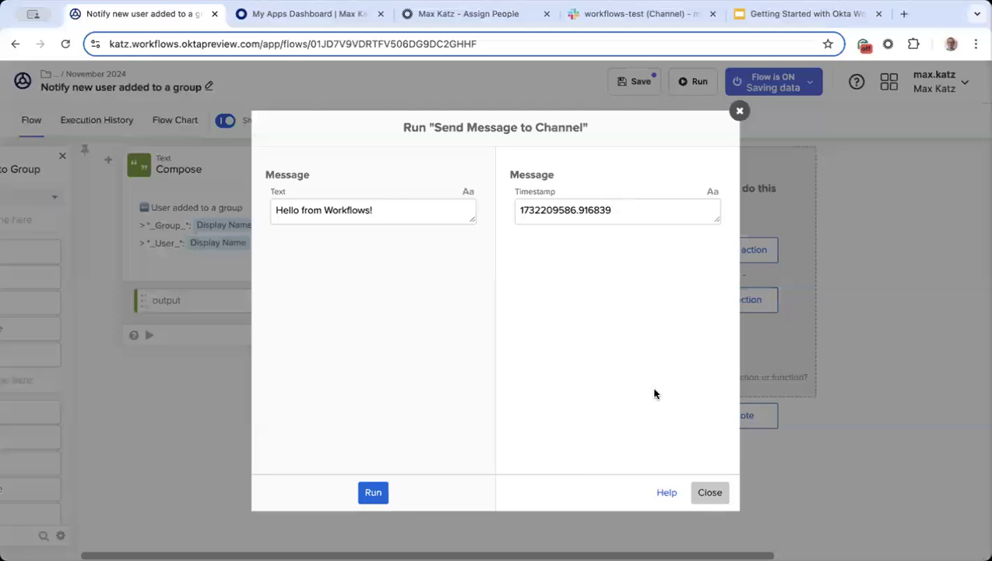
{"action": "left_click", "coordinate": [709, 491]}
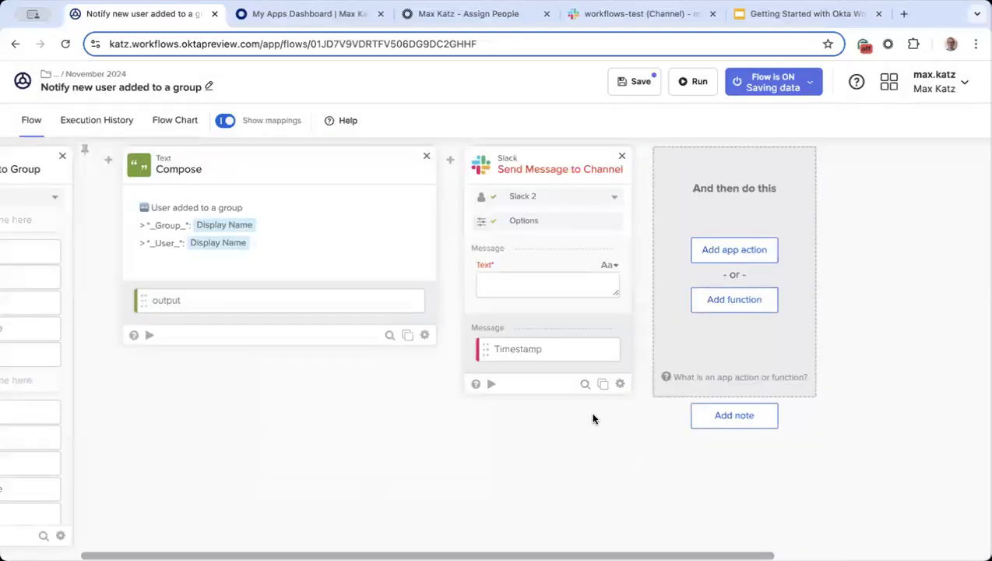
Step: Try to create a new Slack connection named "Slack Test 1" for the Send Message to Channel card
{"action": "left_click", "coordinate": [613, 196]}
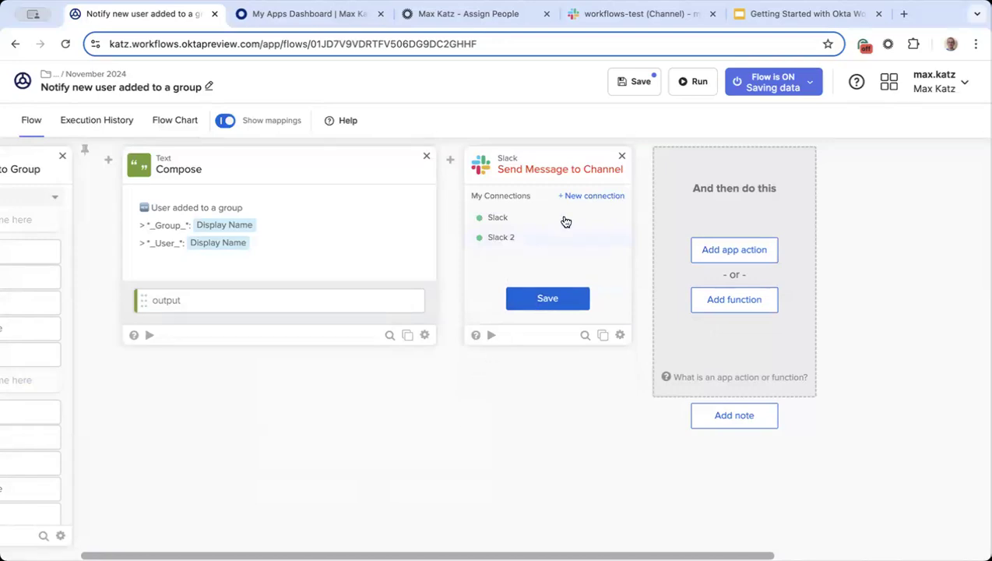
{"action": "left_click", "coordinate": [600, 196]}
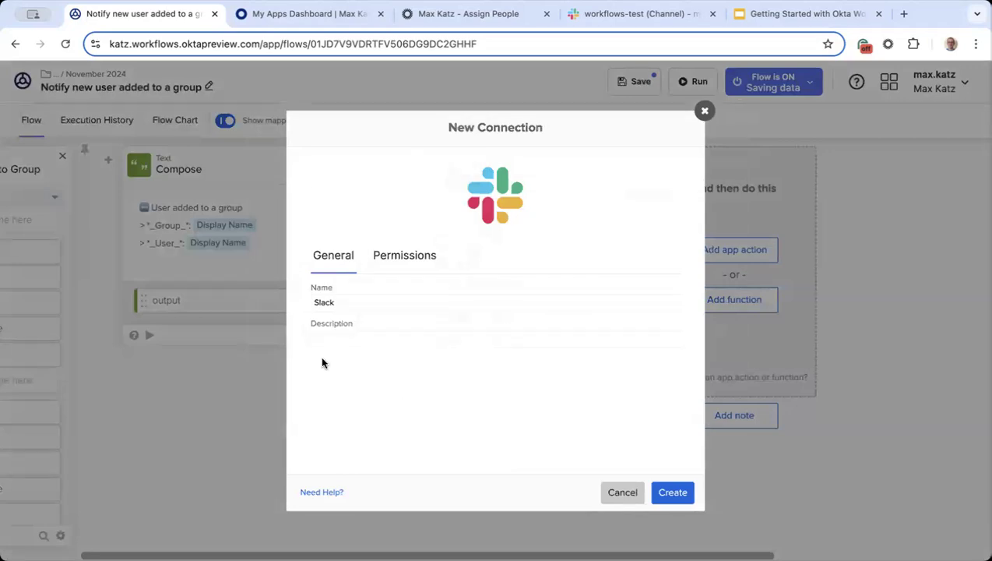
{"action": "left_click", "coordinate": [376, 299]}
{"action": "type", "text": "Test 1"}
{"action": "left_click", "coordinate": [673, 492]}
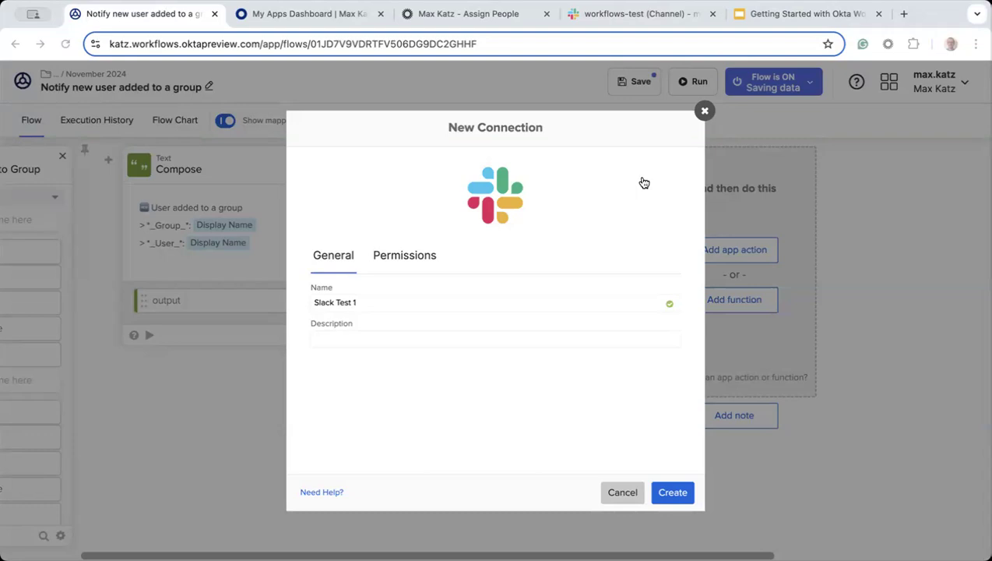
{"action": "left_click", "coordinate": [324, 113]}
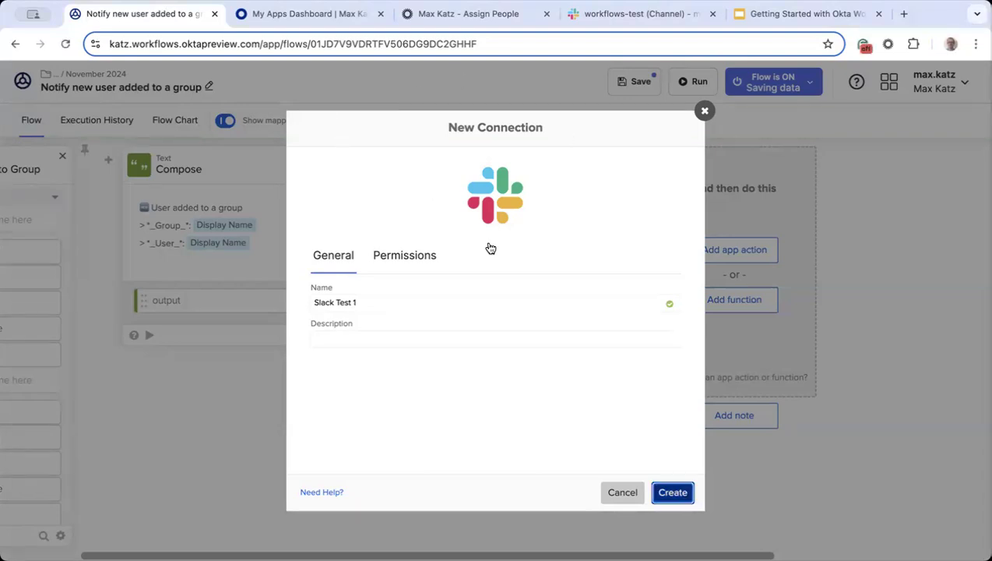
{"action": "left_click", "coordinate": [624, 491]}
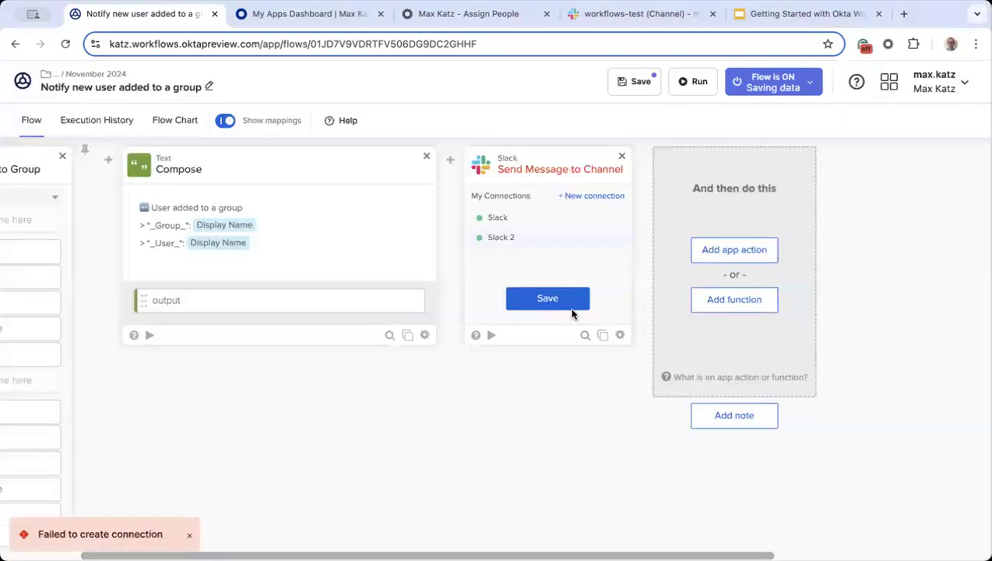
Step: Reconfigure the Slack card with the "Slack" connection and the workflows-test channel, leaving out the Thread Timestamp input
{"action": "left_click", "coordinate": [540, 219]}
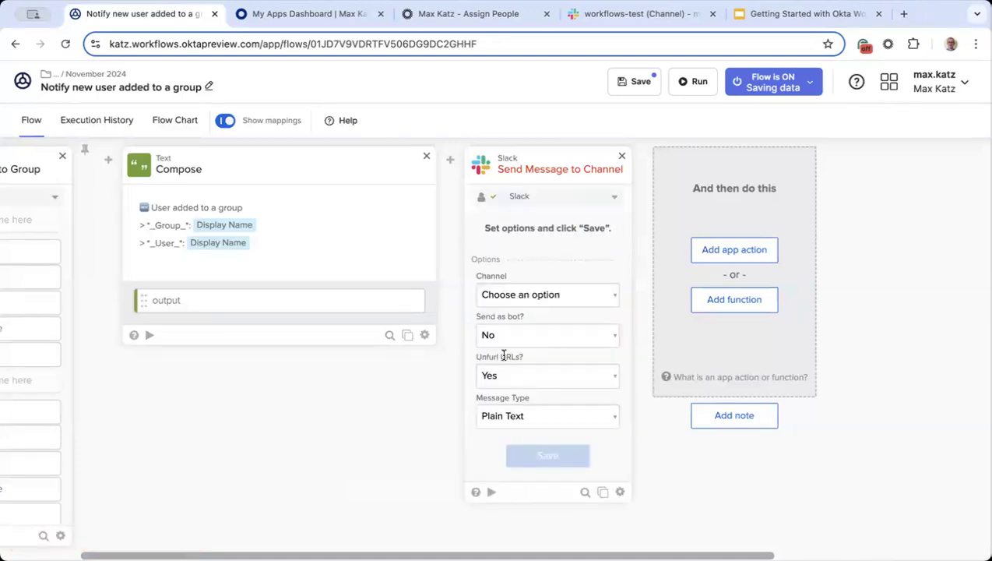
{"action": "left_click", "coordinate": [546, 297]}
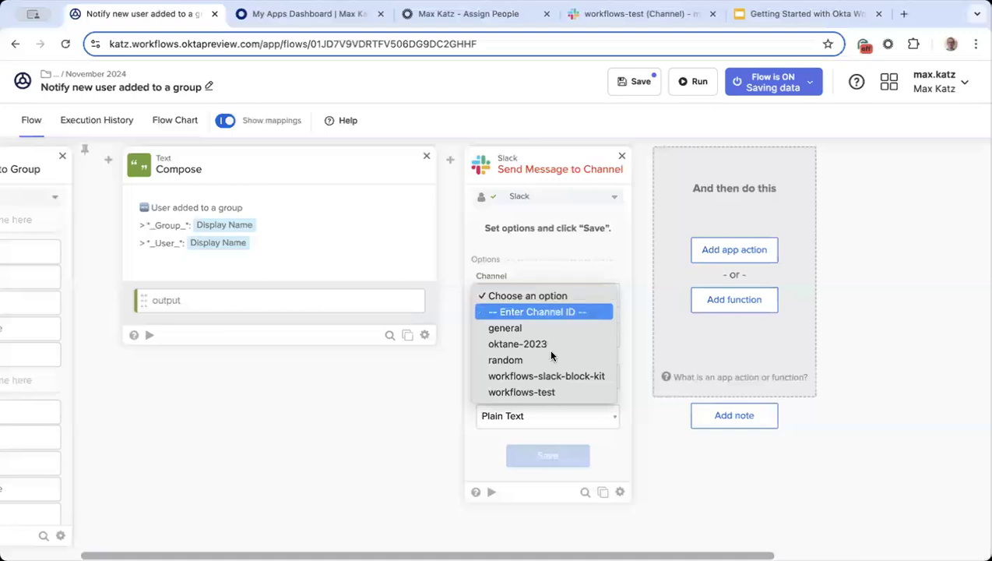
{"action": "left_click", "coordinate": [567, 395]}
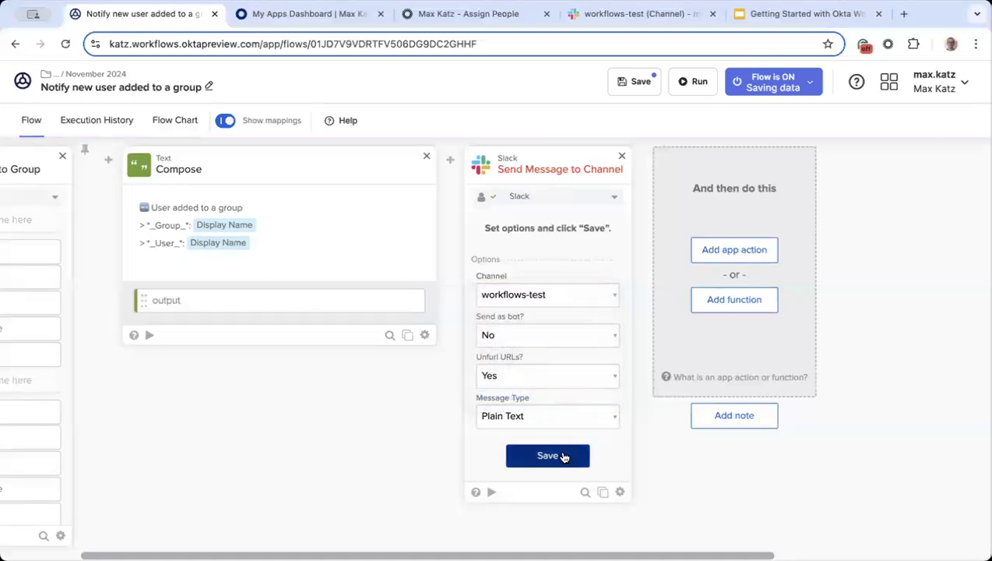
{"action": "left_click", "coordinate": [563, 457]}
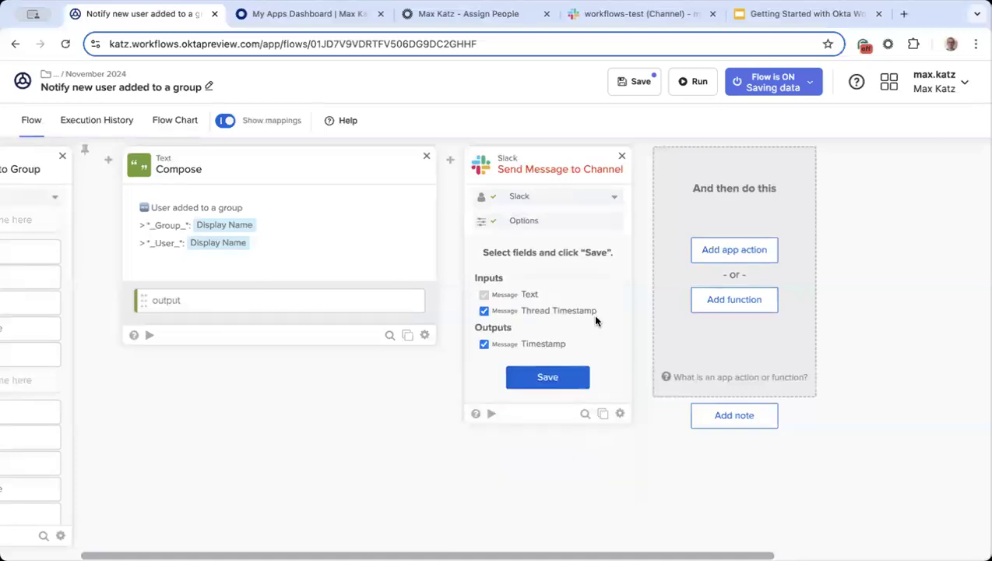
{"action": "left_click", "coordinate": [559, 380]}
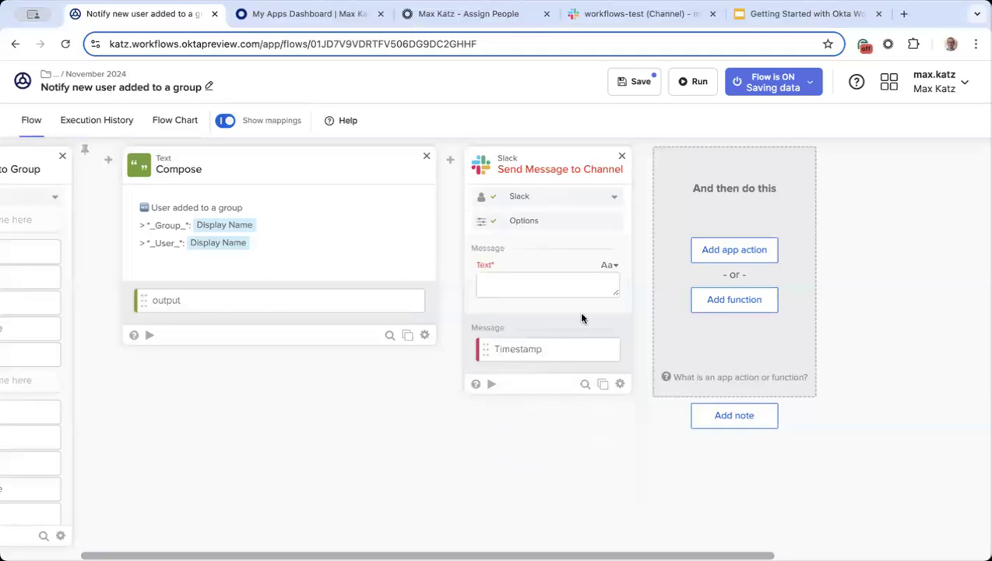
Step: Review the workflows-test channel in Slack before and after sending the test message "Hello again!" from the Slack card
{"action": "left_click", "coordinate": [640, 13]}
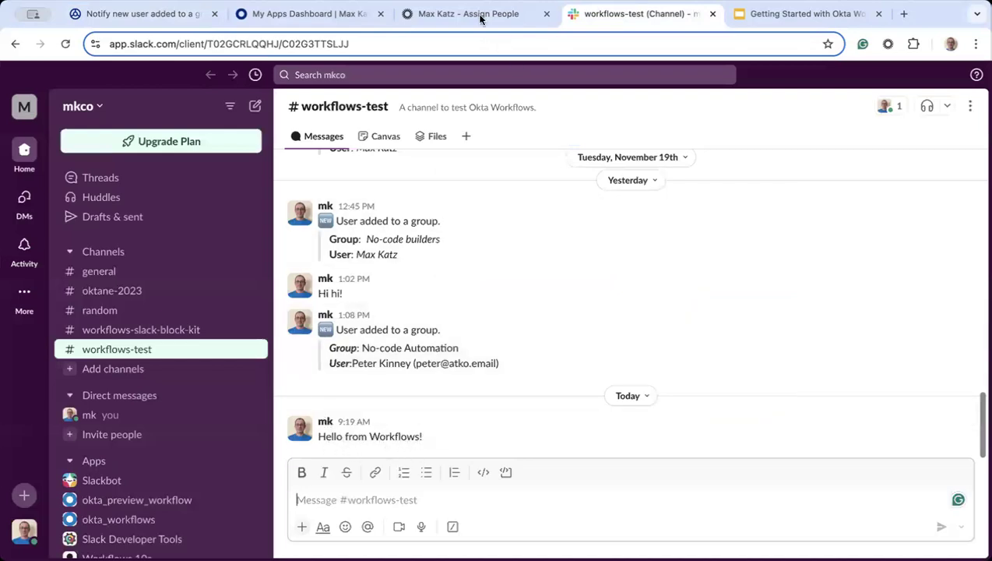
{"action": "left_click", "coordinate": [181, 17]}
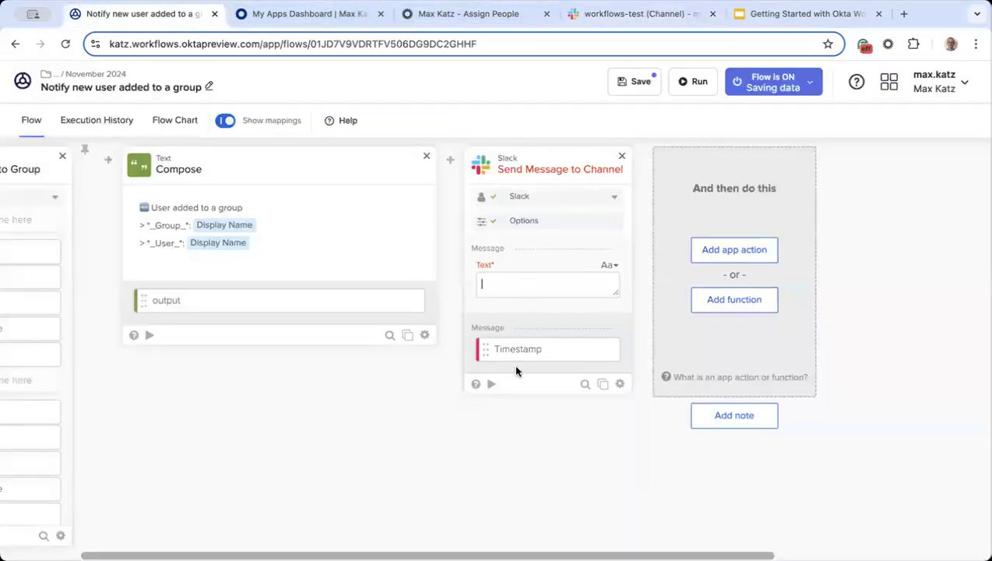
{"action": "left_click", "coordinate": [491, 384]}
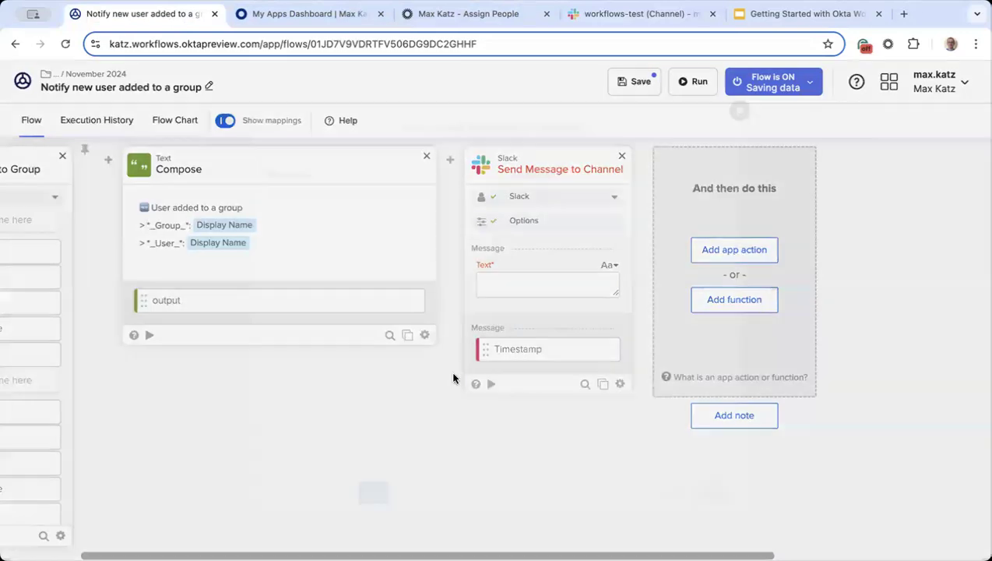
{"action": "left_click", "coordinate": [361, 215]}
{"action": "type", "text": "Hello again!"}
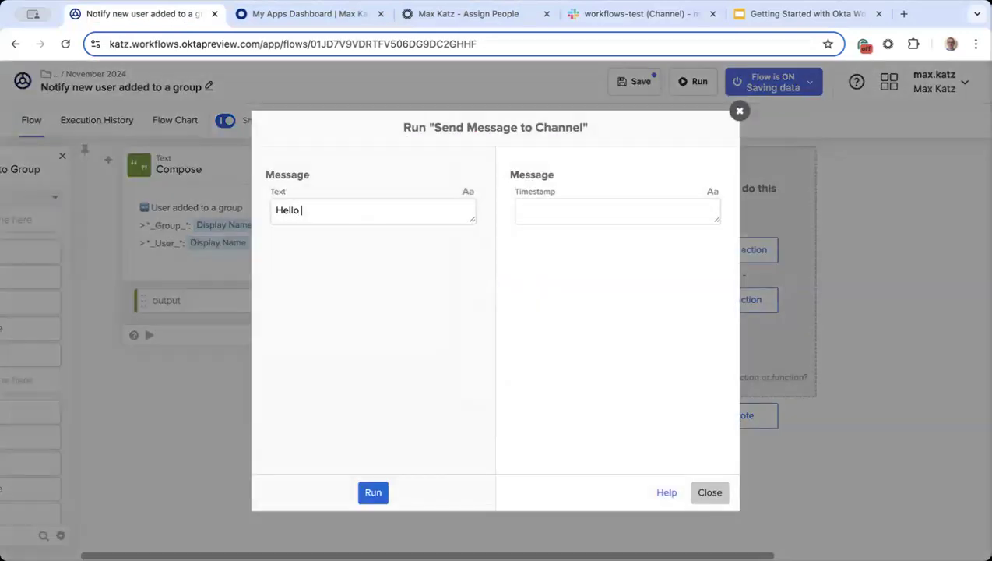
{"action": "left_click", "coordinate": [374, 498]}
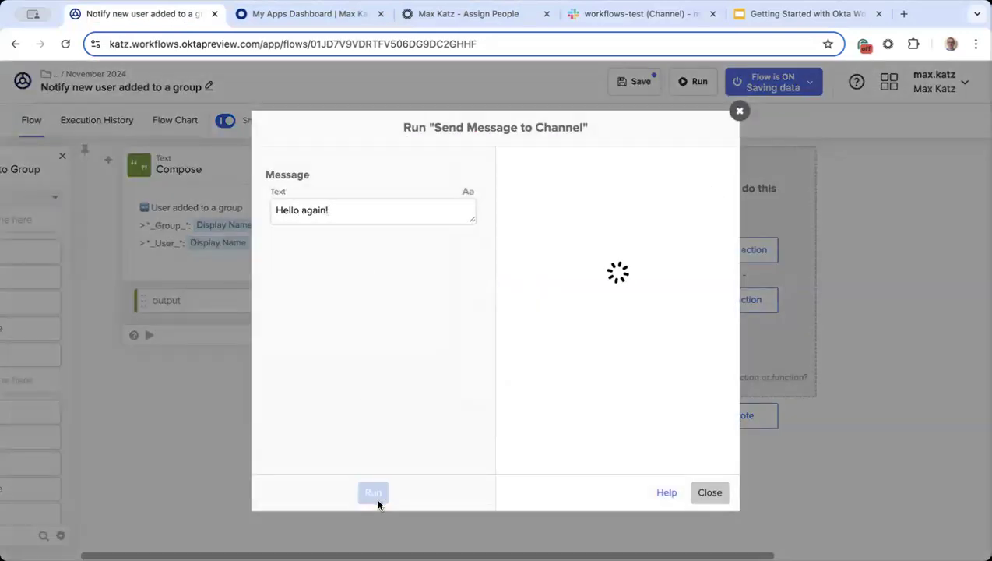
{"action": "left_click", "coordinate": [706, 492]}
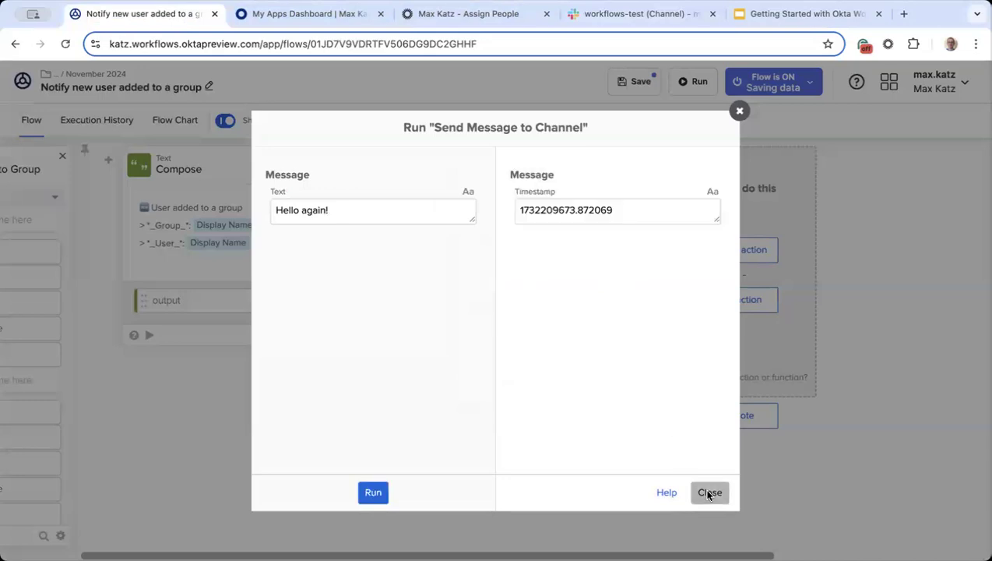
{"action": "left_click", "coordinate": [674, 18]}
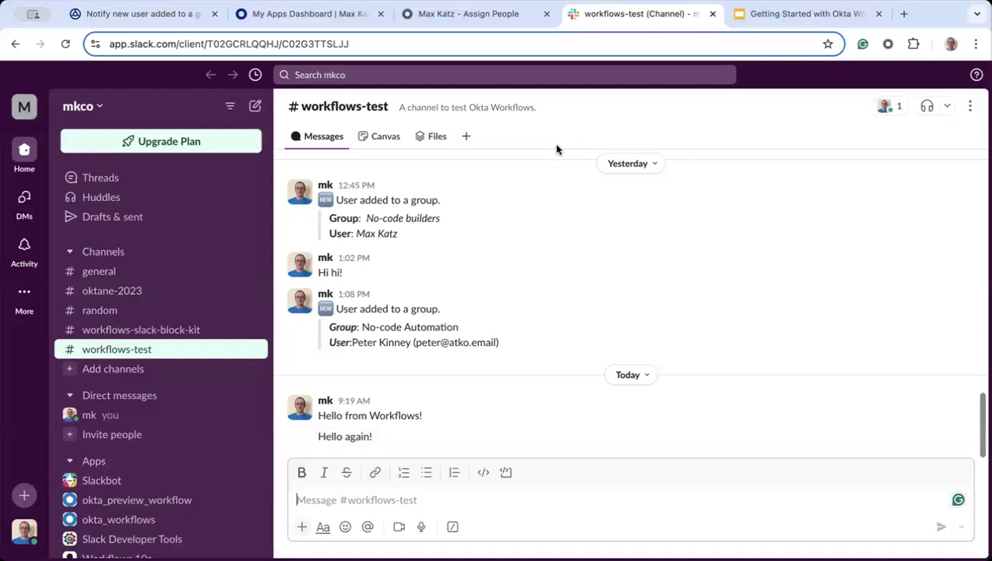
{"action": "left_click", "coordinate": [153, 15]}
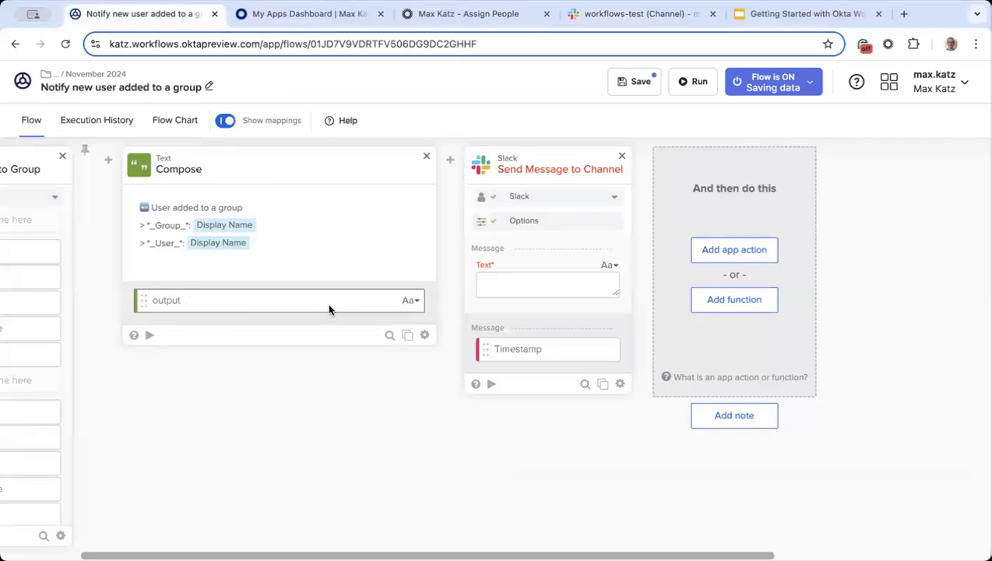
Step: Map Compose's output, renamed "Slack message", to the Slack card's Text input and save the flow
{"action": "left_click_drag", "start_coordinate": [462, 296], "coordinate": [510, 295]}
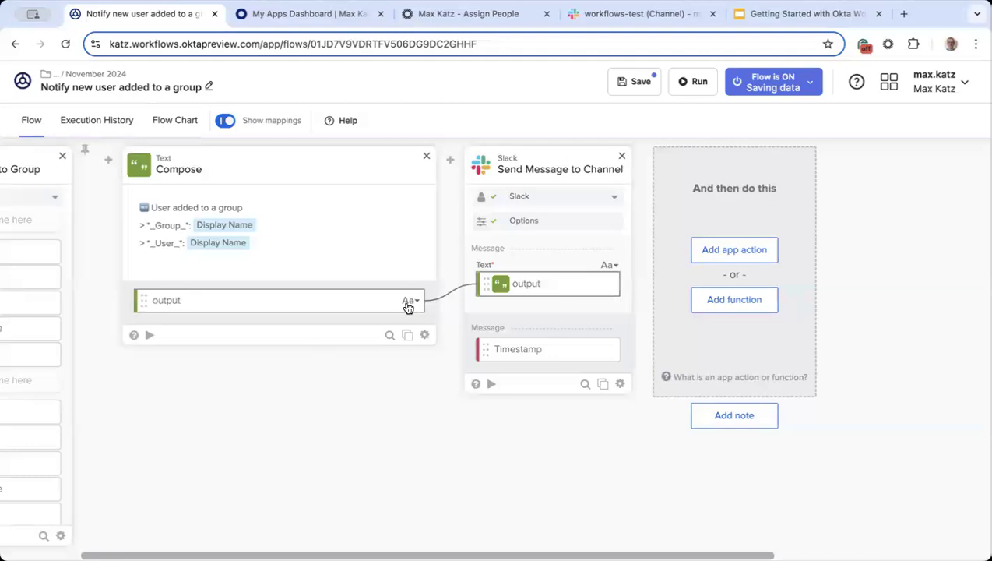
{"action": "left_click", "coordinate": [413, 302]}
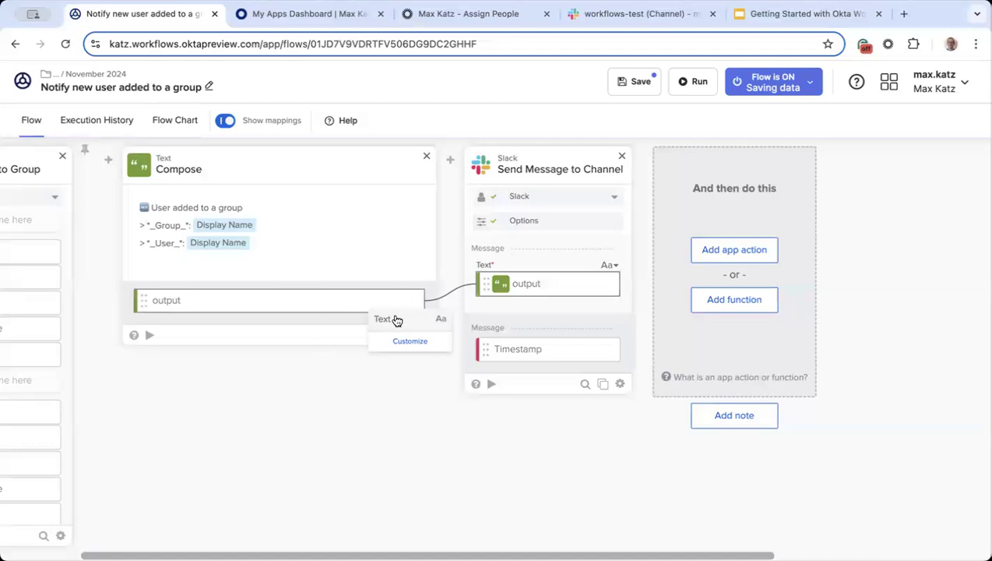
{"action": "left_click", "coordinate": [410, 342]}
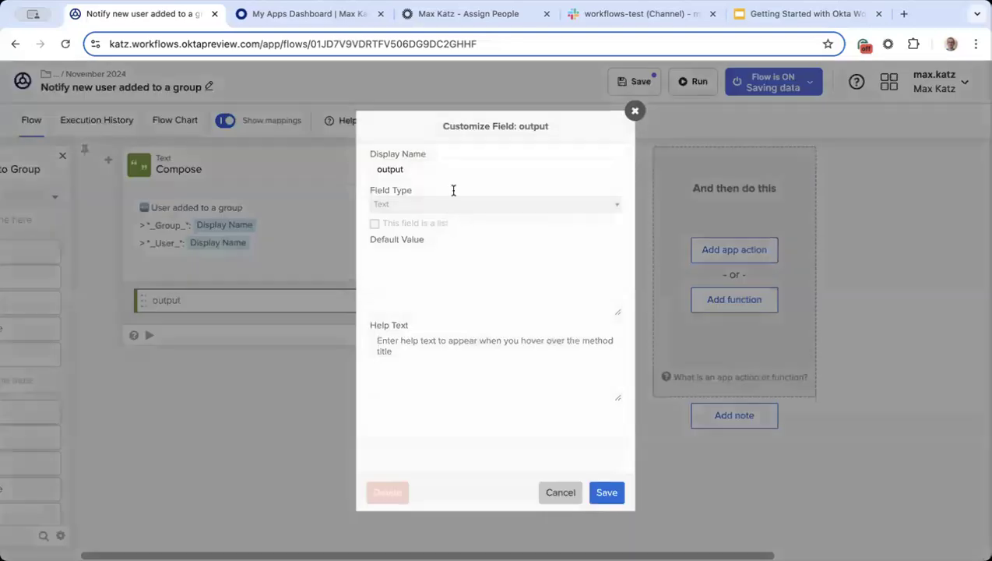
{"action": "double_click", "coordinate": [465, 171]}
{"action": "type", "text": "Sl"}
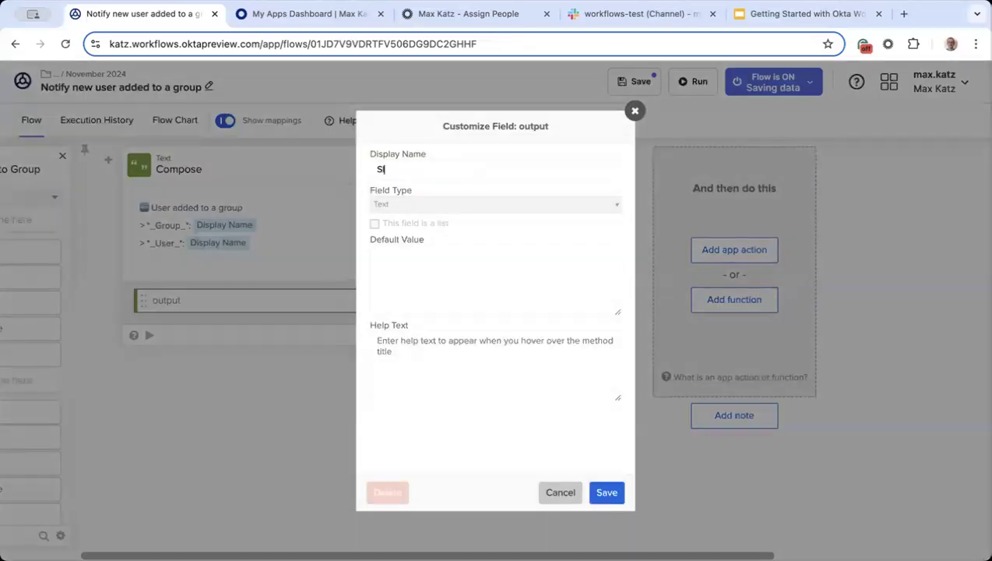
{"action": "type", "text": "ack message"}
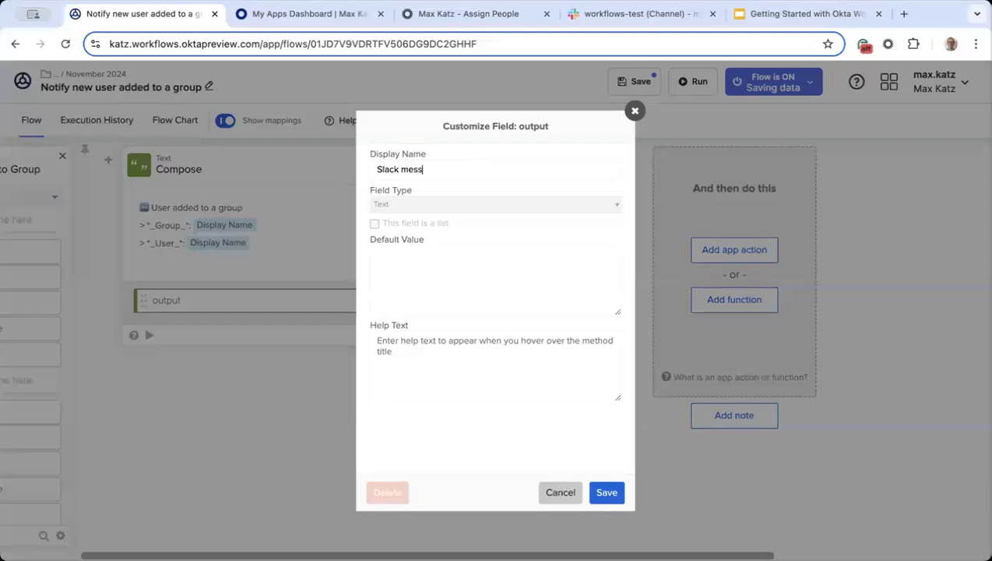
{"action": "left_click", "coordinate": [606, 492]}
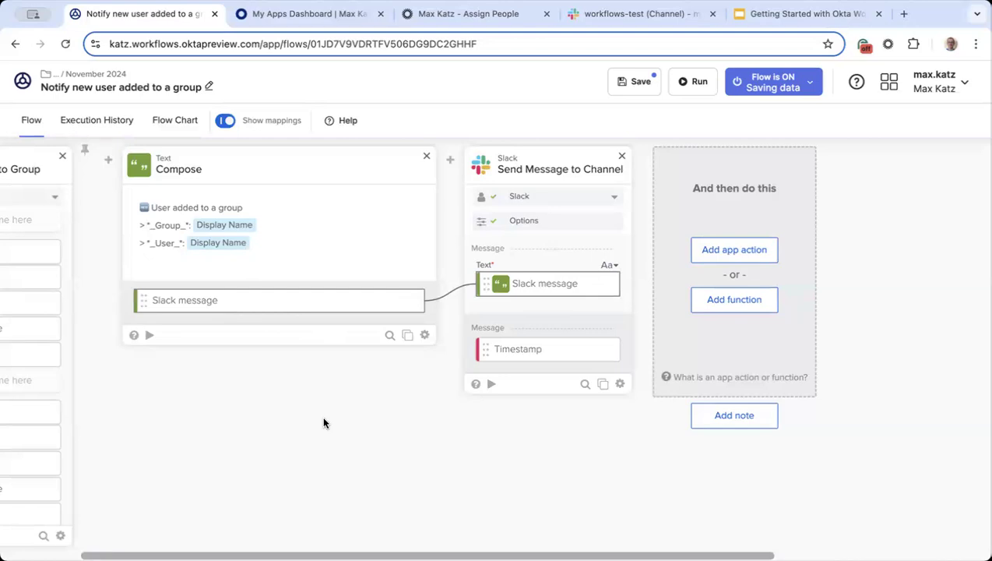
{"action": "scroll", "coordinate": [366, 425], "scroll_direction": "left", "scroll_amount": 5}
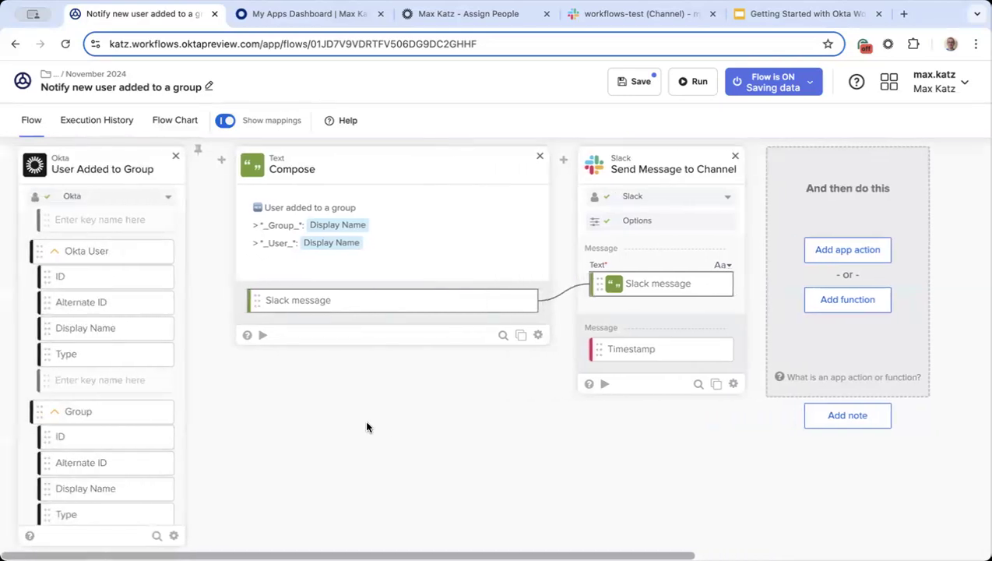
{"action": "left_click", "coordinate": [633, 84]}
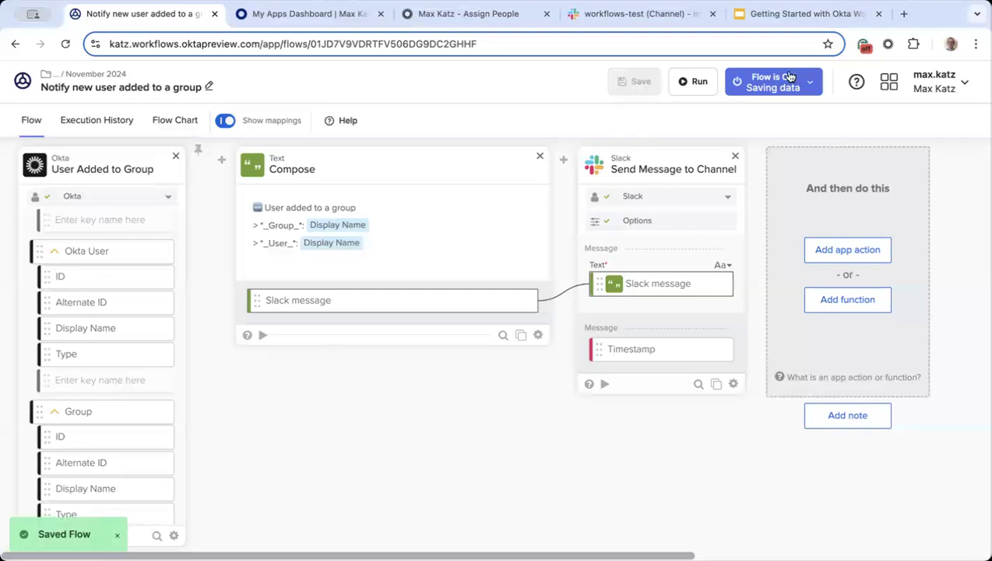
Step: Switch to the group's Assign People page in Okta admin, and remove and reassign the already assigned member to trigger the flow
{"action": "left_click", "coordinate": [333, 16]}
{"action": "left_click", "coordinate": [380, 15]}
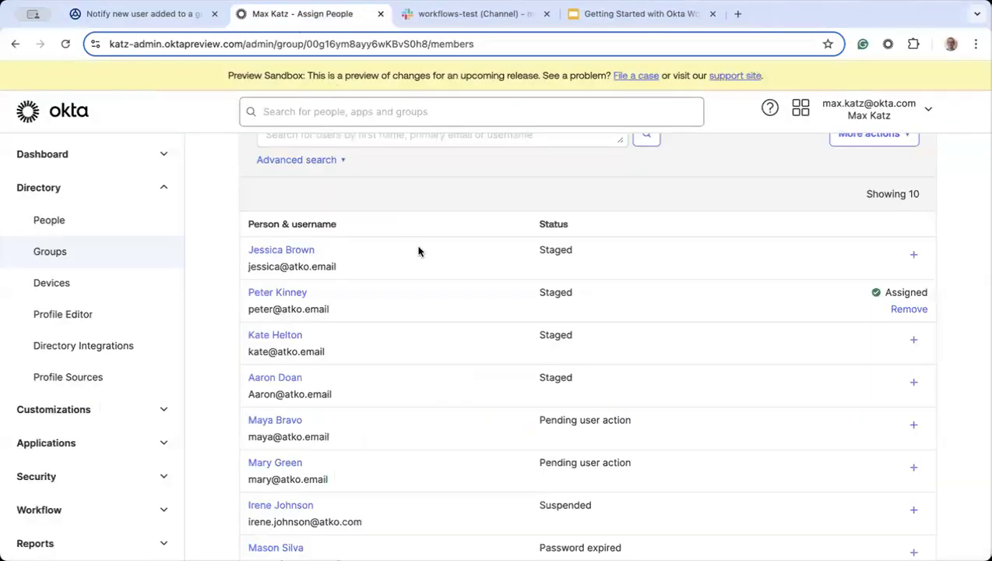
{"action": "left_click", "coordinate": [908, 309]}
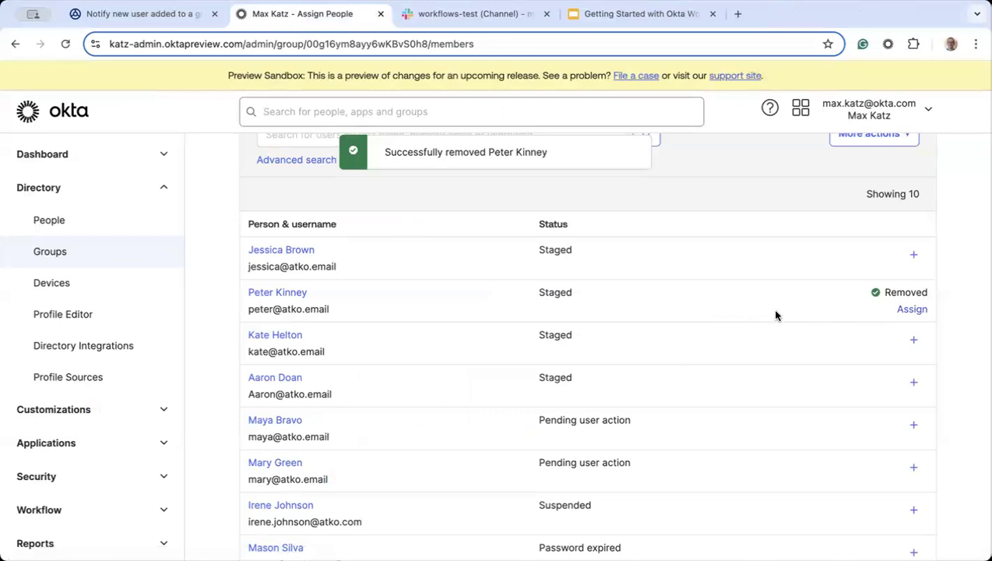
{"action": "left_click", "coordinate": [909, 310]}
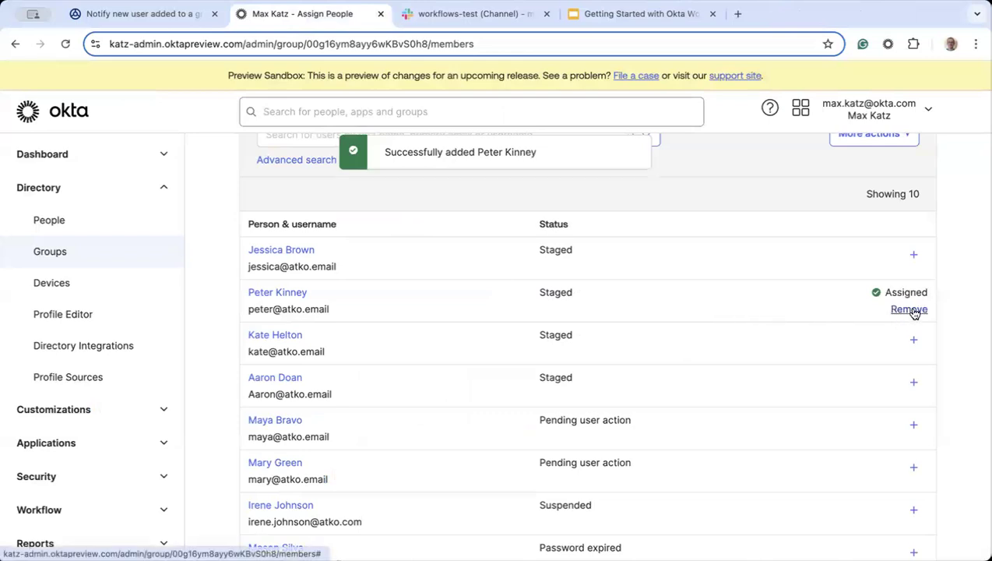
Step: Switch to the flow, review its latest execution's card inputs and outputs, and check the workflows-test channel in Slack for the posted message
{"action": "left_click", "coordinate": [172, 14]}
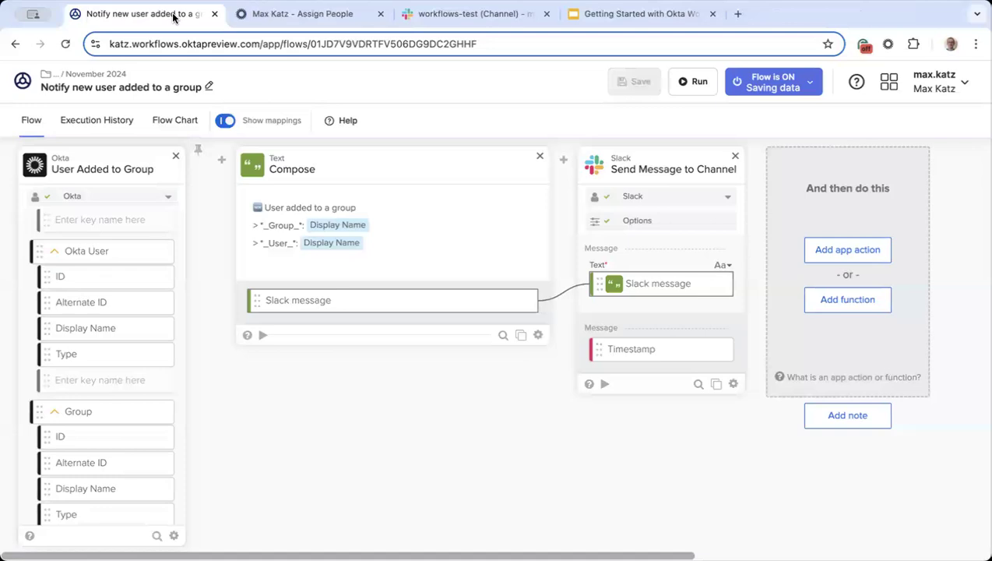
{"action": "left_click", "coordinate": [99, 122]}
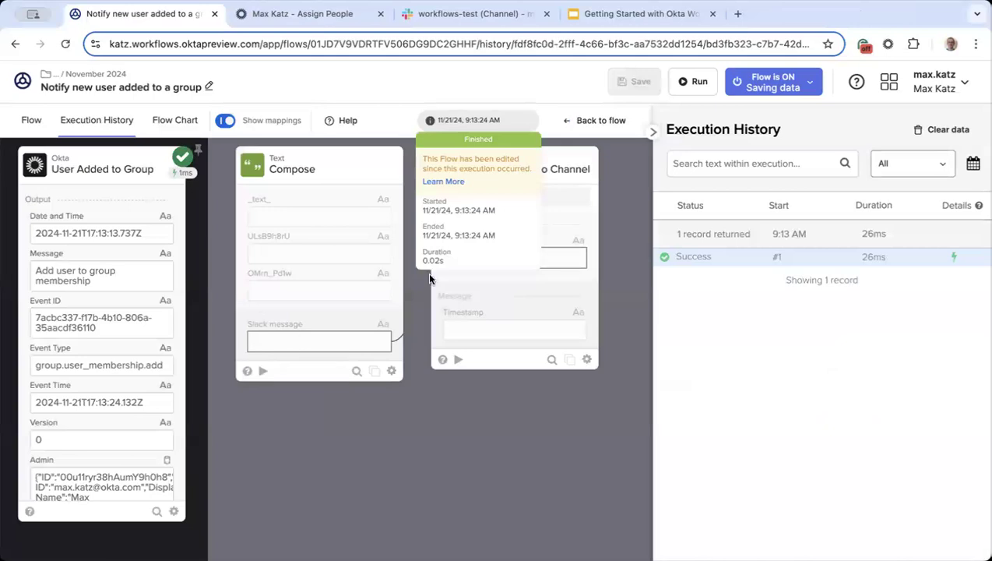
{"action": "left_click", "coordinate": [30, 121]}
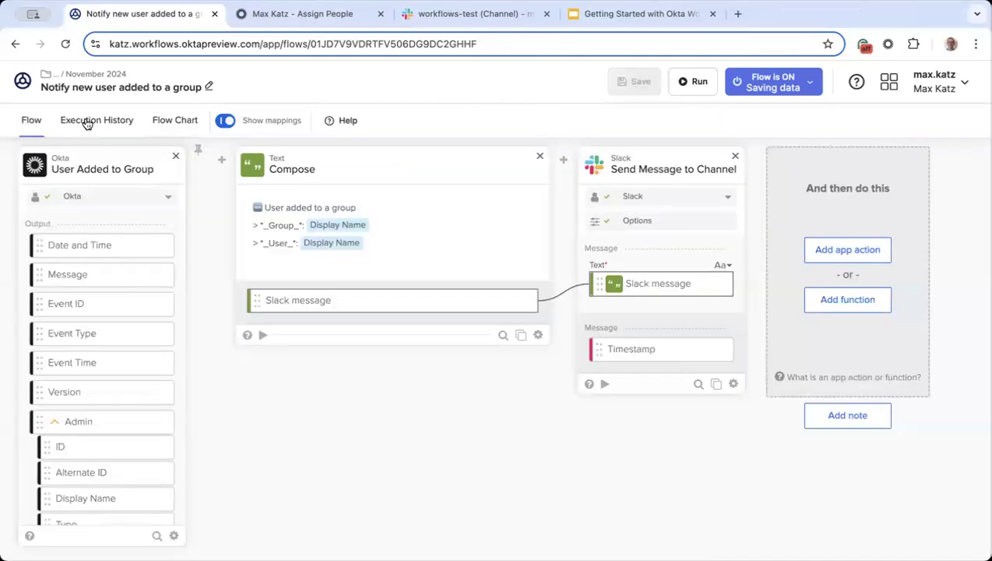
{"action": "left_click", "coordinate": [86, 122]}
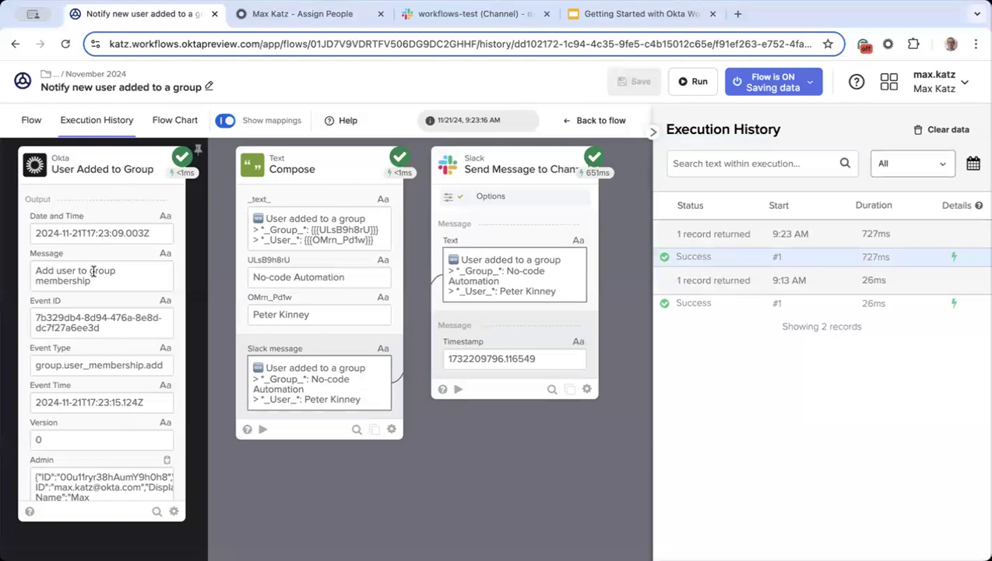
{"action": "scroll", "coordinate": [91, 273], "scroll_direction": "down", "scroll_amount": 3}
{"action": "scroll", "coordinate": [92, 273], "scroll_direction": "up", "scroll_amount": 3}
{"action": "left_click", "coordinate": [471, 15]}
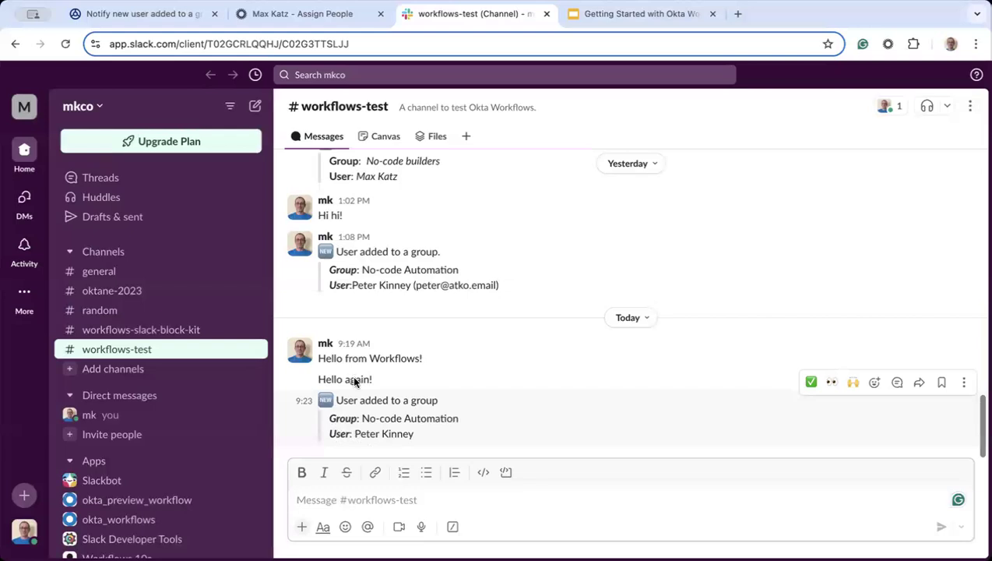
Step: Examine the User Added to Group card's outputs in the flow, and the details of its Okta User object in the latest execution
{"action": "left_click", "coordinate": [159, 14]}
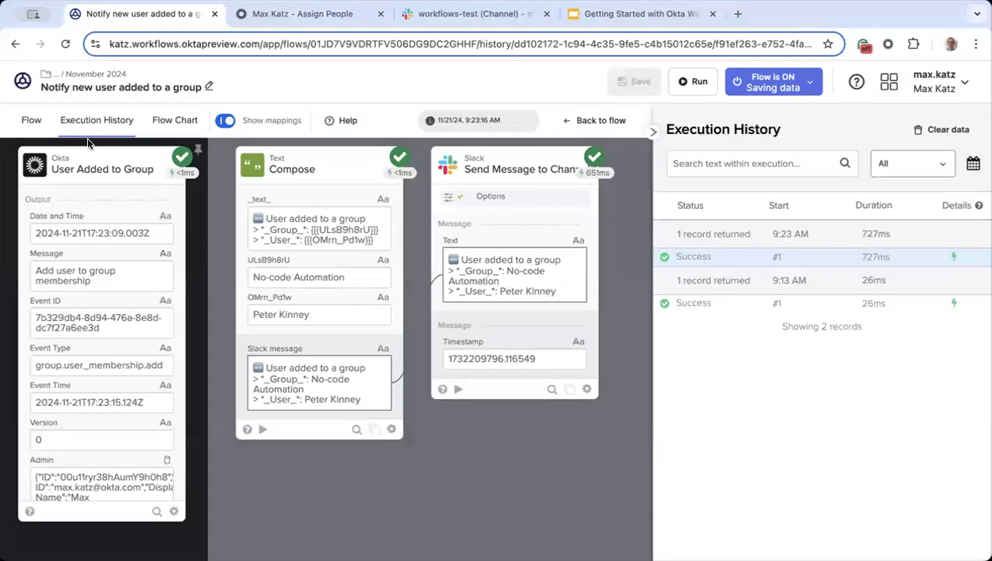
{"action": "left_click", "coordinate": [32, 121]}
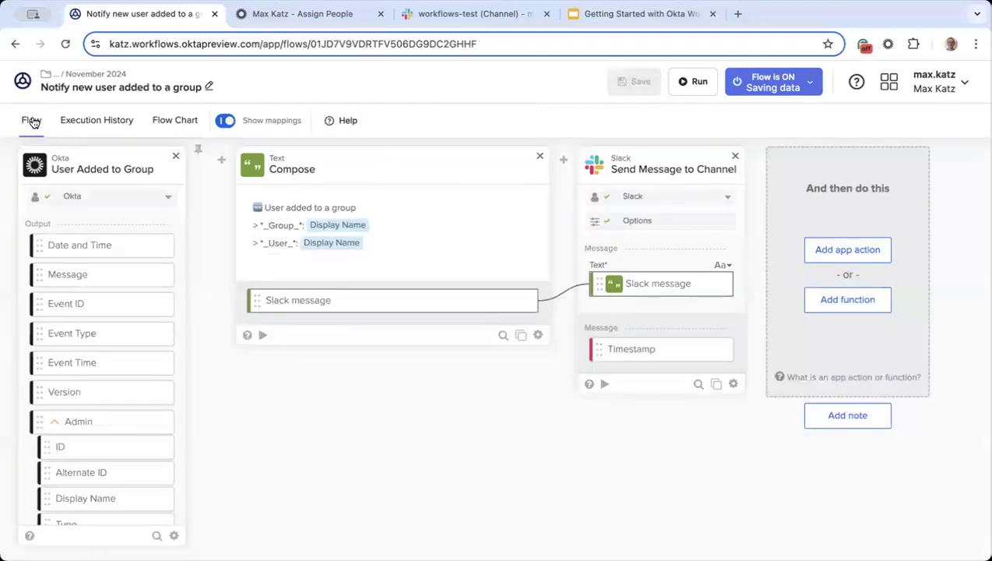
{"action": "mouse_move", "coordinate": [333, 247]}
{"action": "scroll", "coordinate": [115, 368], "scroll_direction": "down", "scroll_amount": 5}
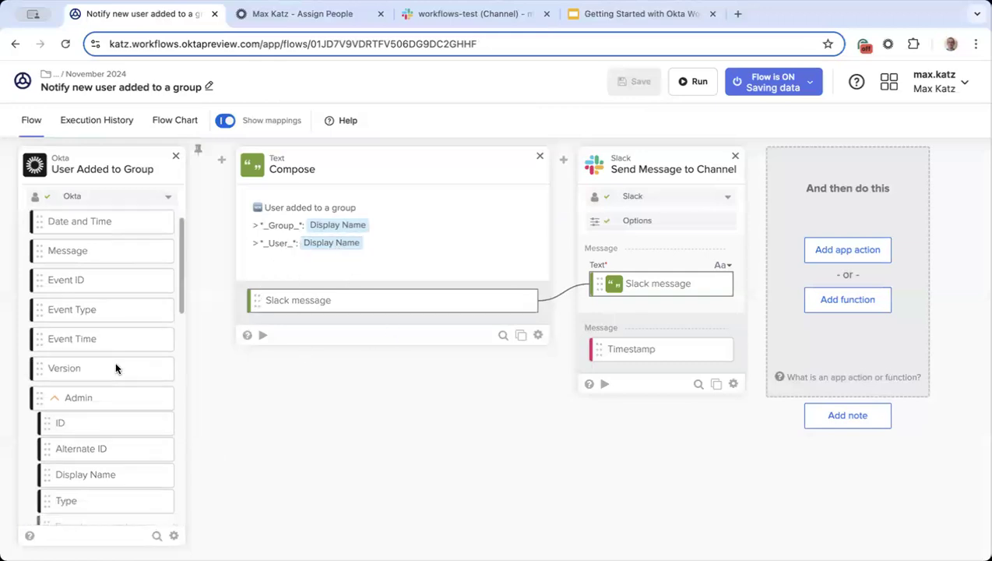
{"action": "scroll", "coordinate": [117, 369], "scroll_direction": "down", "scroll_amount": 4}
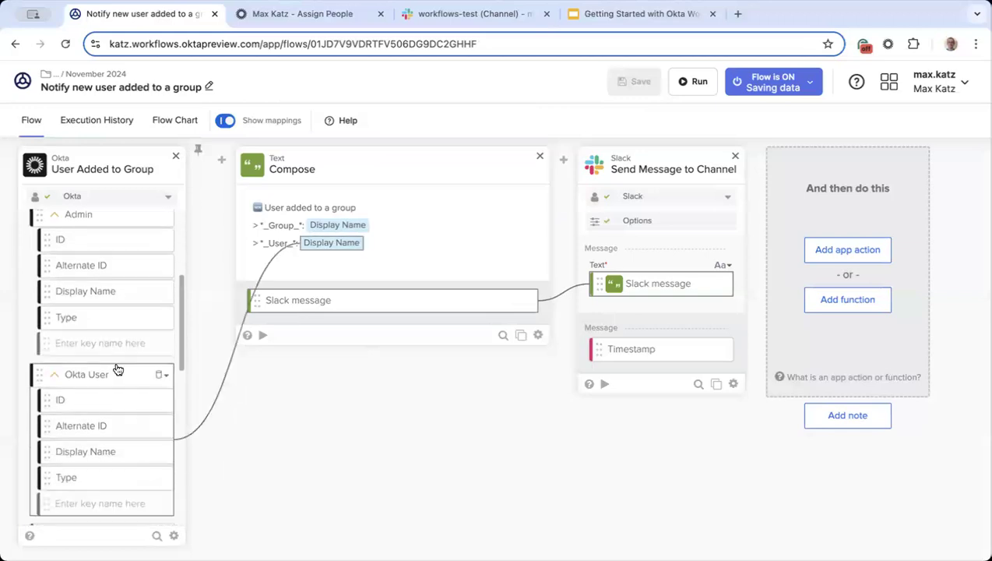
{"action": "left_click", "coordinate": [95, 127]}
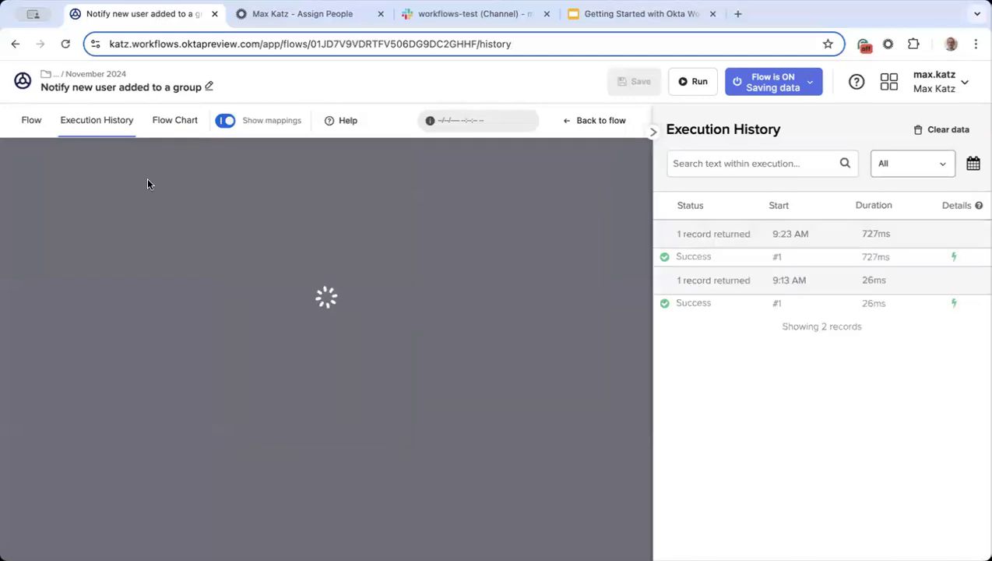
{"action": "scroll", "coordinate": [92, 301], "scroll_direction": "down", "scroll_amount": 2}
{"action": "scroll", "coordinate": [92, 300], "scroll_direction": "down", "scroll_amount": 3}
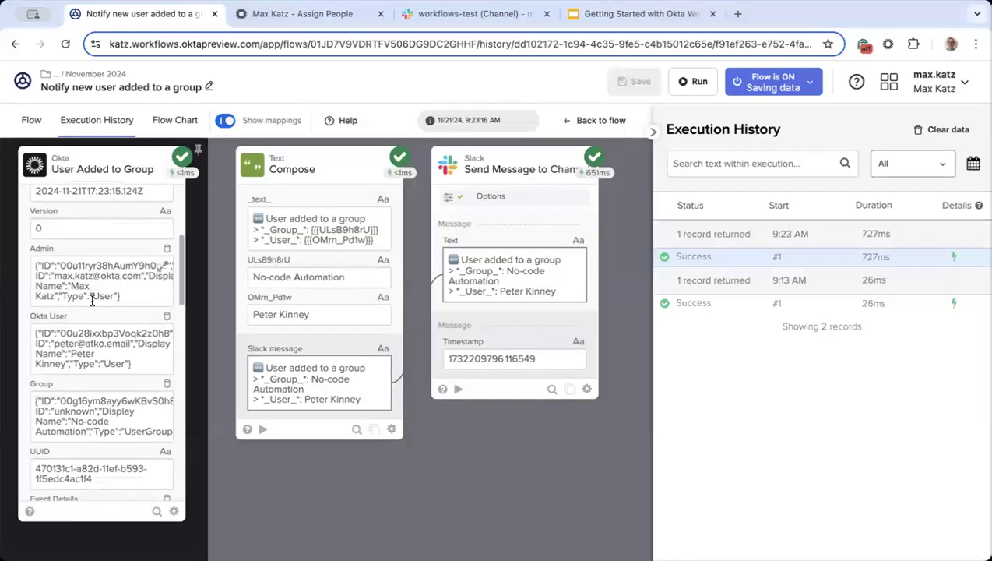
{"action": "left_click", "coordinate": [165, 337]}
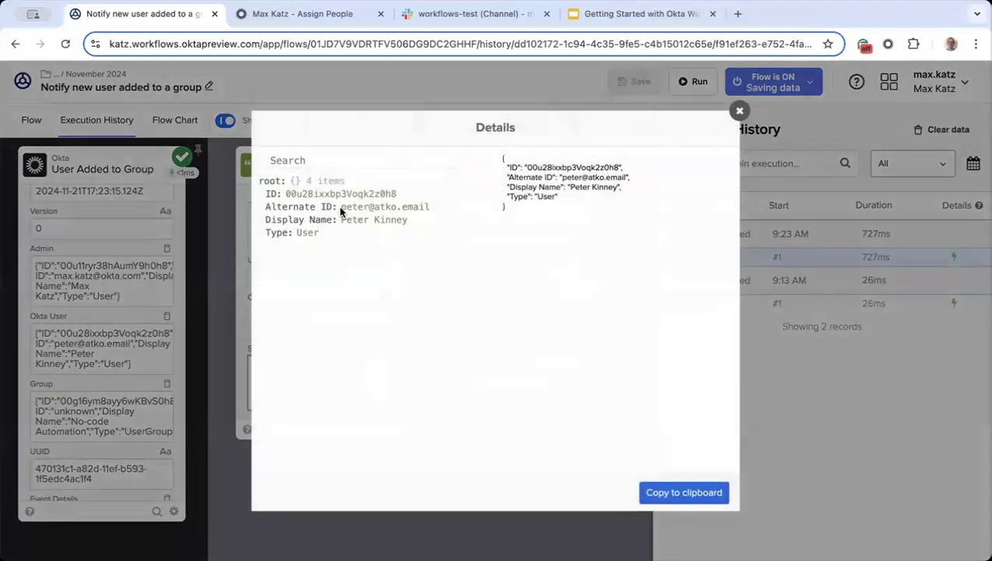
{"action": "left_click_drag", "start_coordinate": [340, 208], "coordinate": [415, 206]}
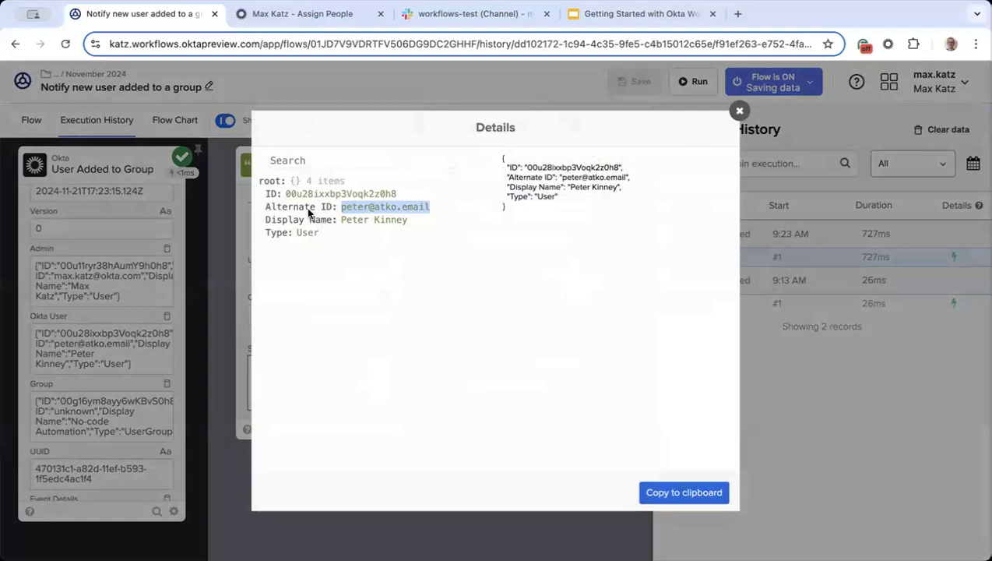
{"action": "left_click", "coordinate": [442, 249]}
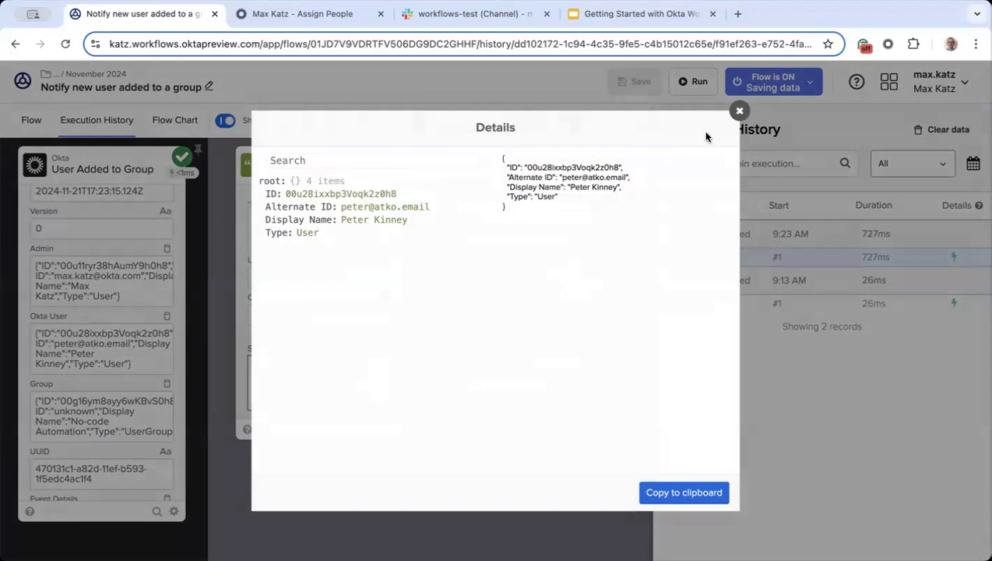
{"action": "left_click", "coordinate": [739, 110]}
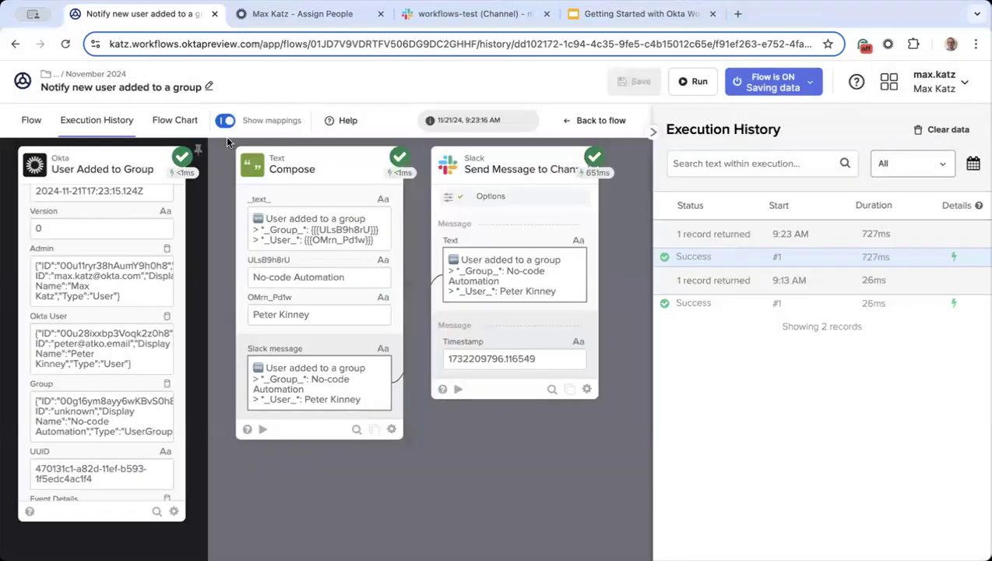
{"action": "left_click", "coordinate": [31, 121]}
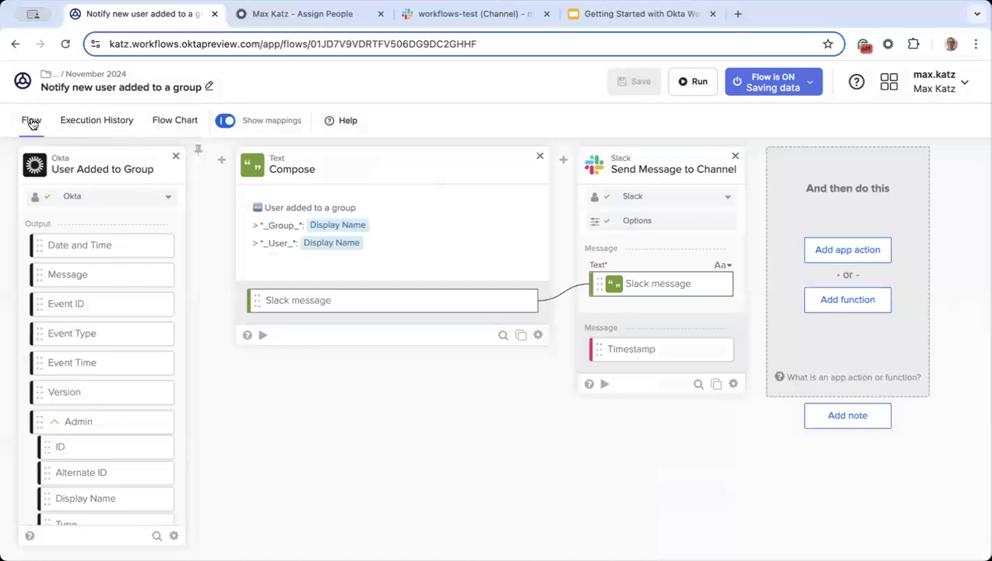
{"action": "mouse_move", "coordinate": [222, 160]}
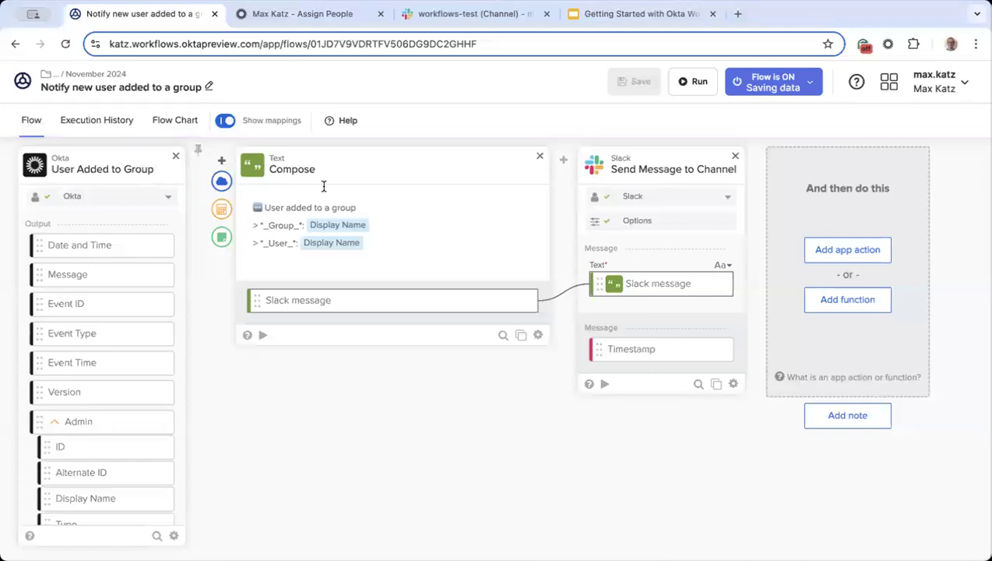
{"action": "left_click", "coordinate": [222, 183]}
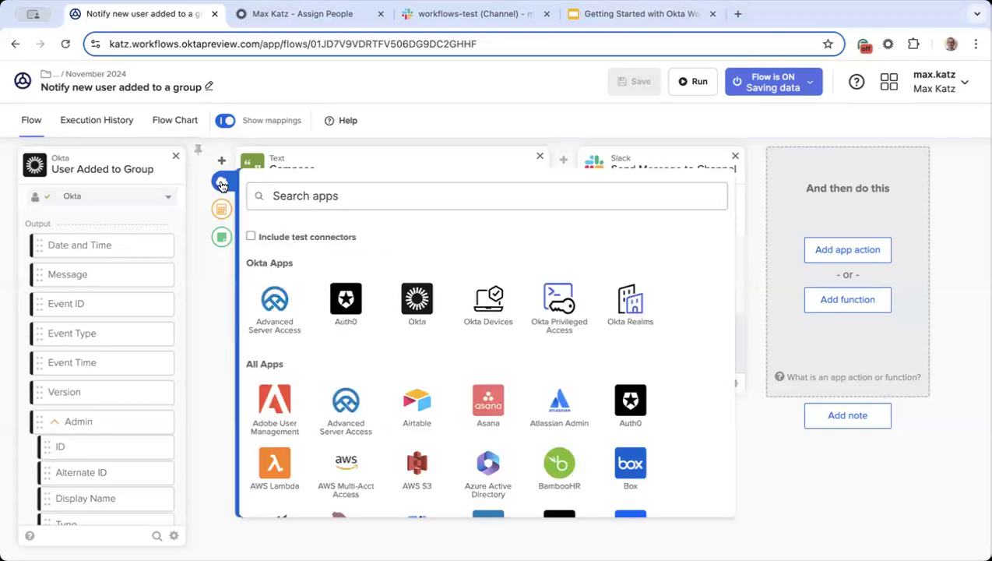
{"action": "left_click", "coordinate": [204, 320]}
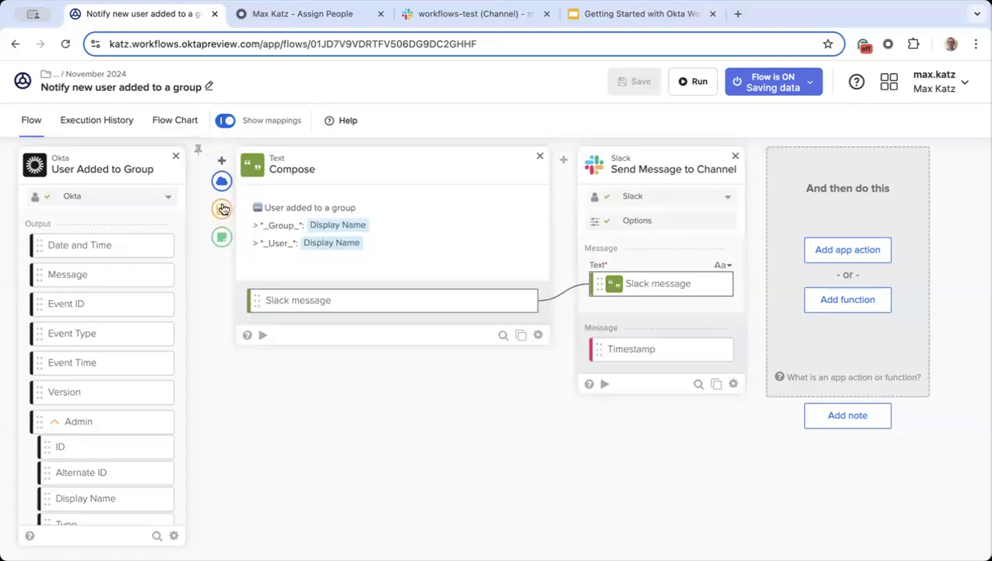
{"action": "left_click", "coordinate": [222, 211]}
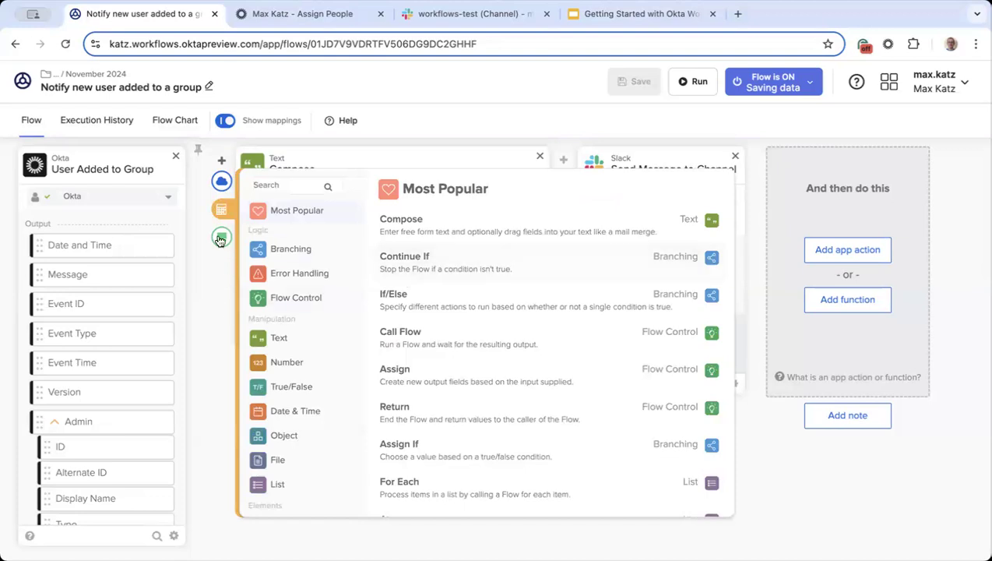
Step: Insert a single note between the User Added to Group and Compose cards and title it "Read User Information"
{"action": "left_click", "coordinate": [220, 239]}
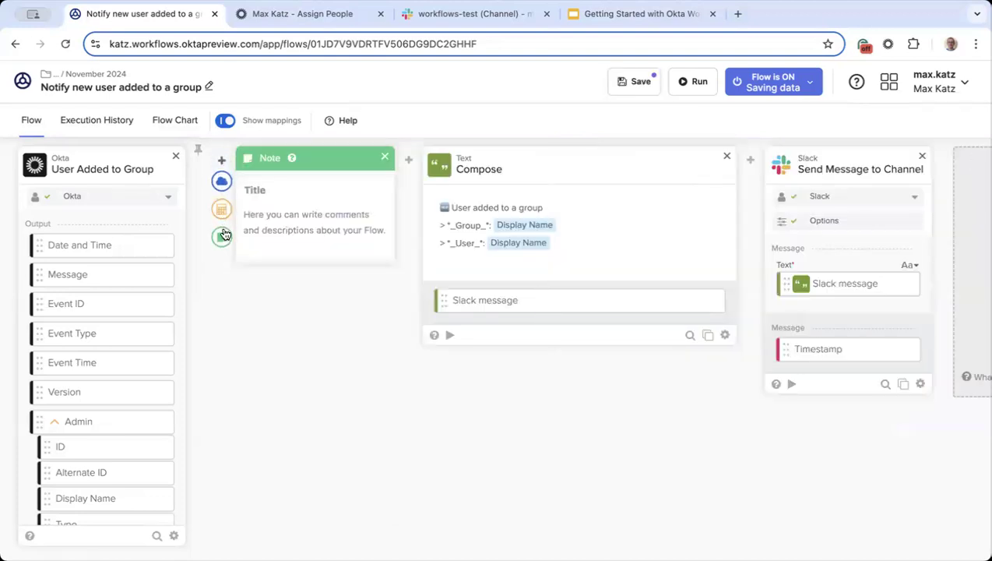
{"action": "left_click", "coordinate": [224, 239]}
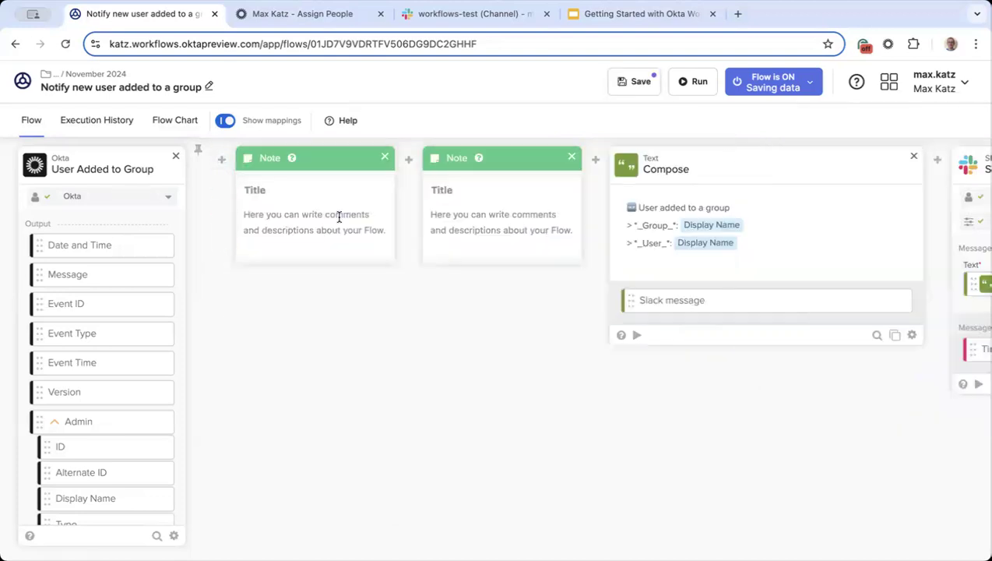
{"action": "left_click", "coordinate": [572, 157]}
{"action": "type", "text": "Read User Infor"}
{"action": "key", "text": "BackSpace"}
{"action": "key", "text": "BackSpace"}
{"action": "key", "text": "BackSpace"}
{"action": "key", "text": "BackSpace"}
{"action": "type", "text": "nofrm"}
{"action": "key", "text": "BackSpace"}
{"action": "key", "text": "BackSpace"}
{"action": "key", "text": "BackSpace"}
{"action": "key", "text": "BackSpace"}
{"action": "type", "text": "formation"}
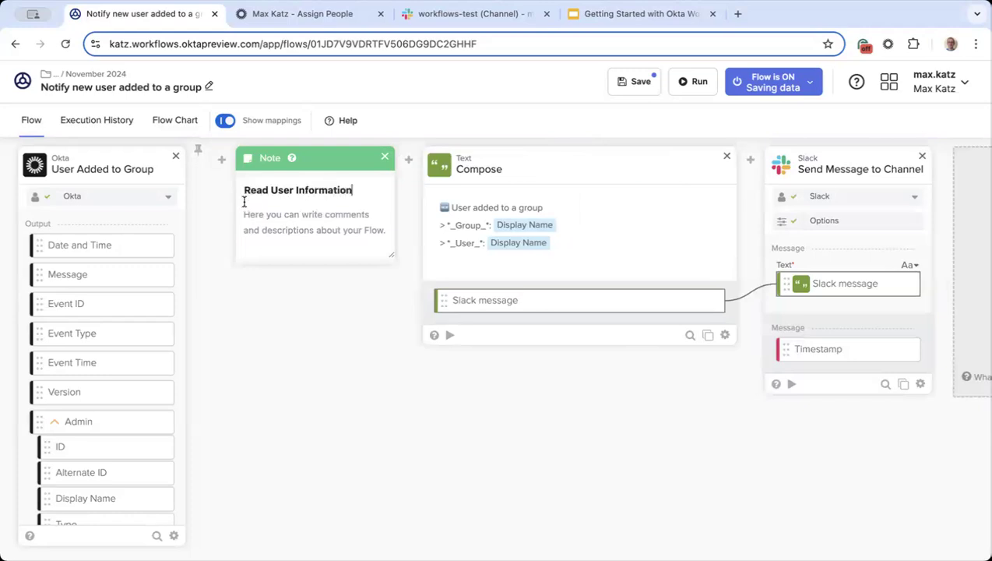
Step: Enter the note's description as "The following card reads additional user information."
{"action": "left_click", "coordinate": [276, 222]}
{"action": "type", "text": "The followin ca"}
{"action": "key", "text": "BackSpace"}
{"action": "key", "text": "BackSpace"}
{"action": "key", "text": "BackSpace"}
{"action": "type", "text": "t card "}
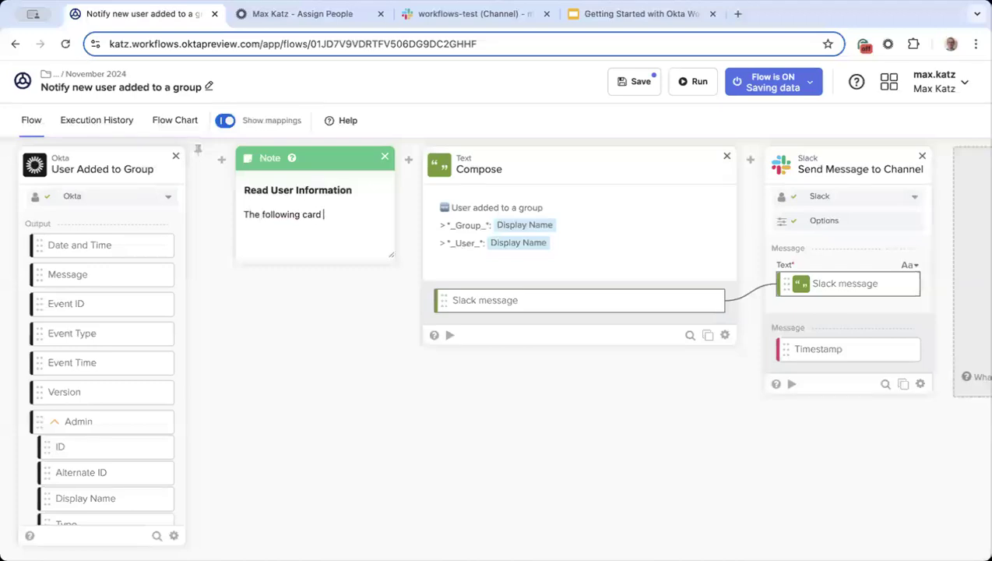
{"action": "type", "text": "reads additional use r"}
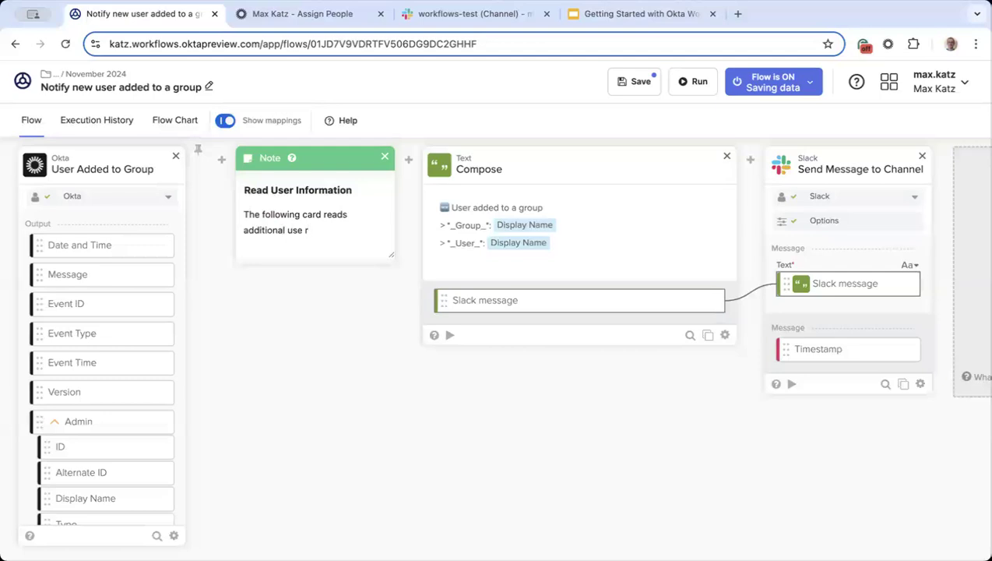
{"action": "type", "text": "information"}
{"action": "key", "text": "BackSpace"}
{"action": "key", "text": "BackSpace"}
Step: Add the Okta Read User action card between the note and the Compose card
{"action": "mouse_move", "coordinate": [408, 162]}
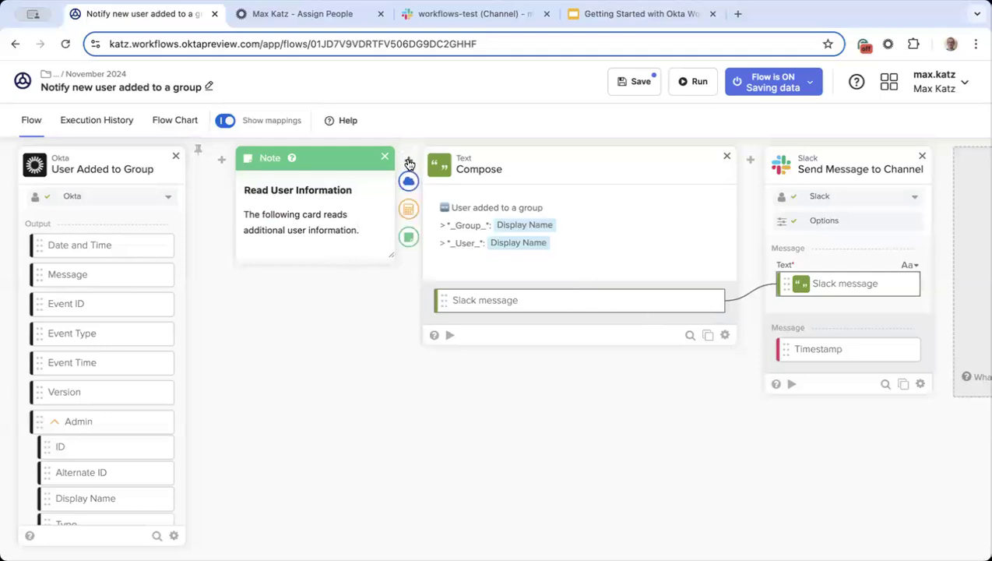
{"action": "left_click", "coordinate": [410, 182]}
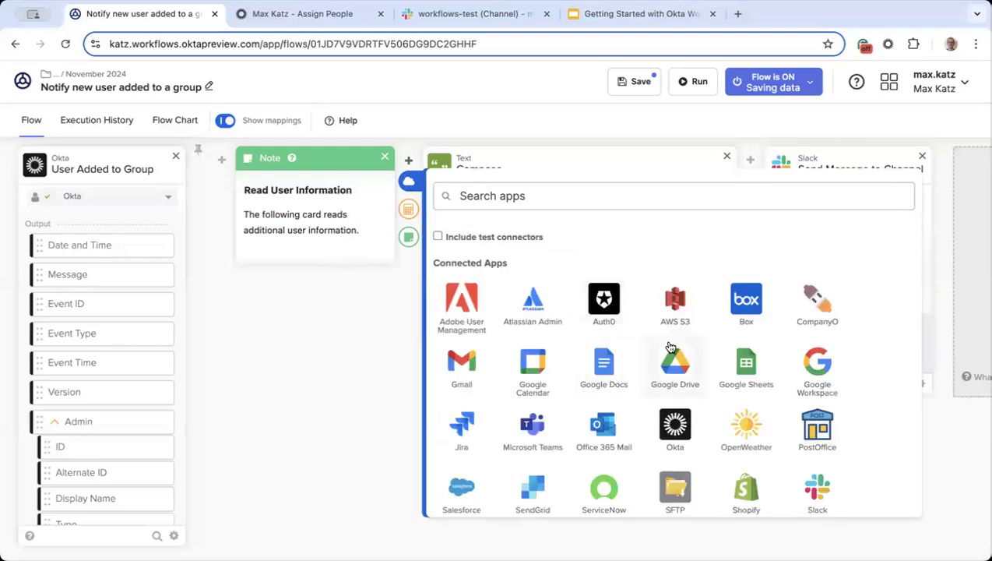
{"action": "left_click", "coordinate": [674, 426]}
{"action": "left_click", "coordinate": [774, 197]}
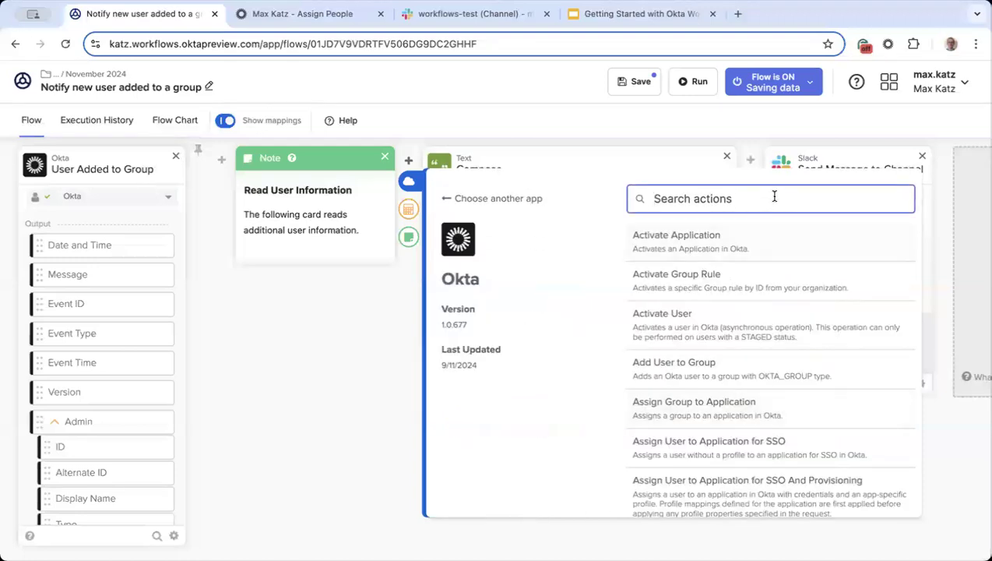
{"action": "type", "text": "read"}
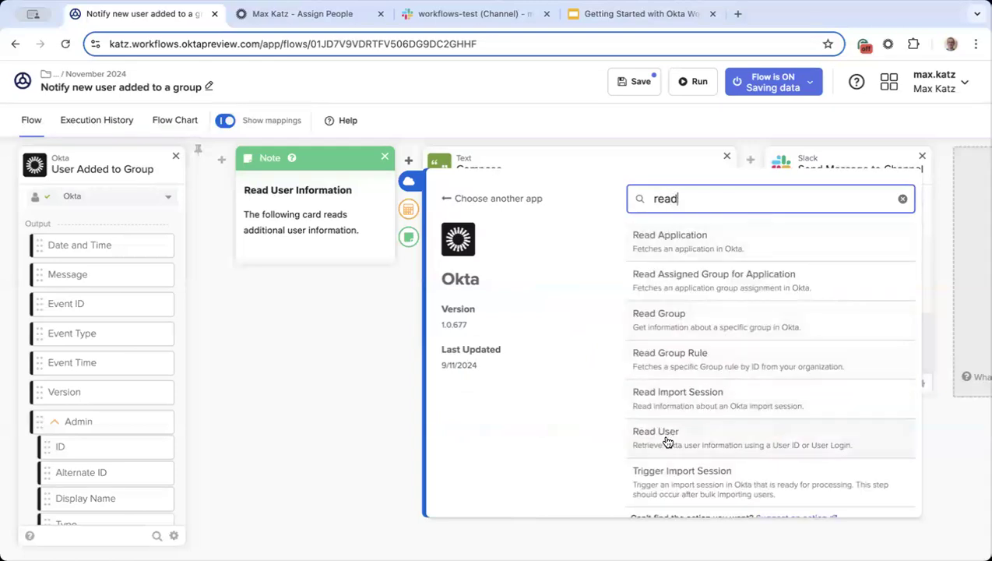
{"action": "left_click", "coordinate": [666, 438]}
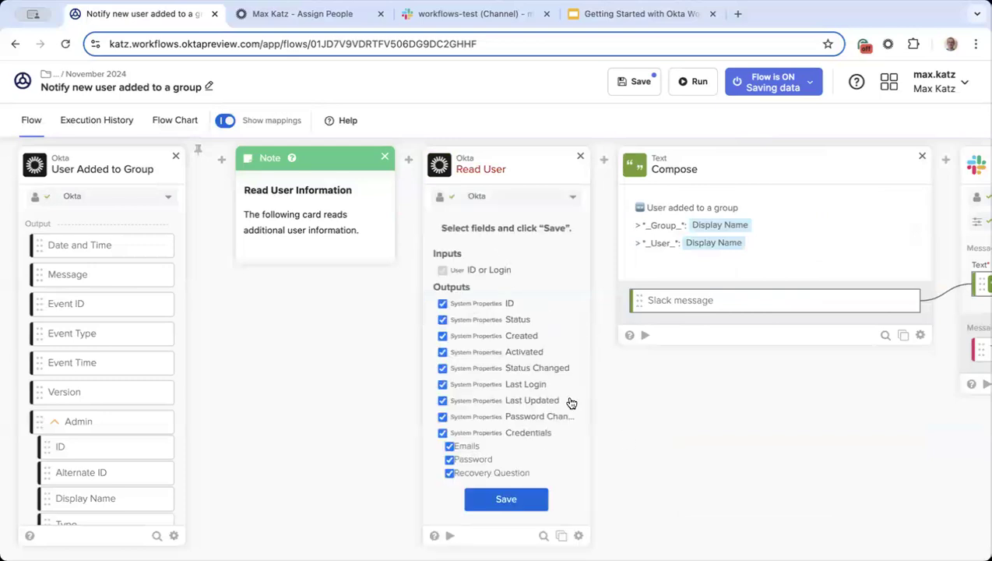
Step: Deselect all the preselected System Properties outputs of the Read User card, from ID through Credentials
{"action": "scroll", "coordinate": [522, 292], "scroll_direction": "down", "scroll_amount": 1}
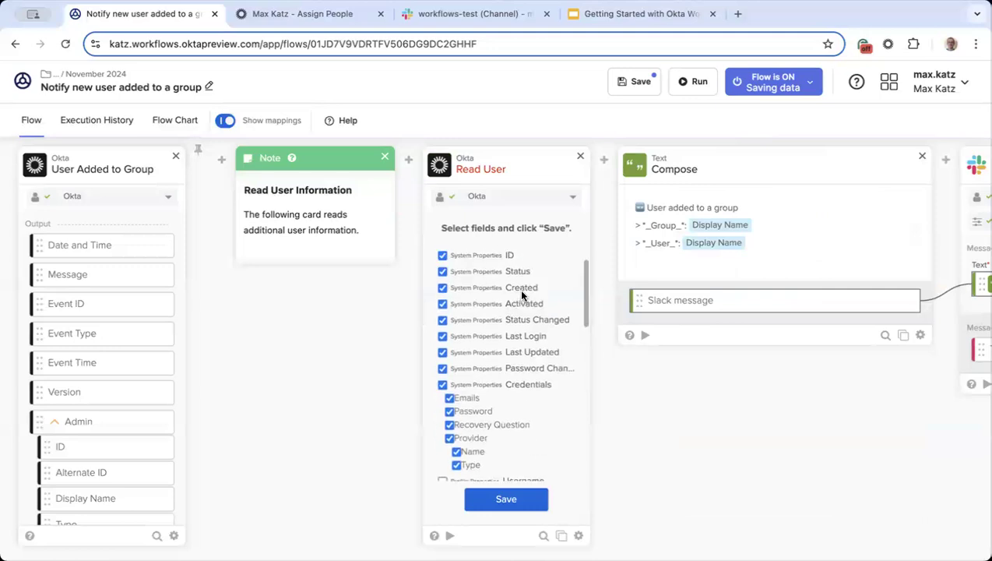
{"action": "scroll", "coordinate": [522, 291], "scroll_direction": "up", "scroll_amount": 1}
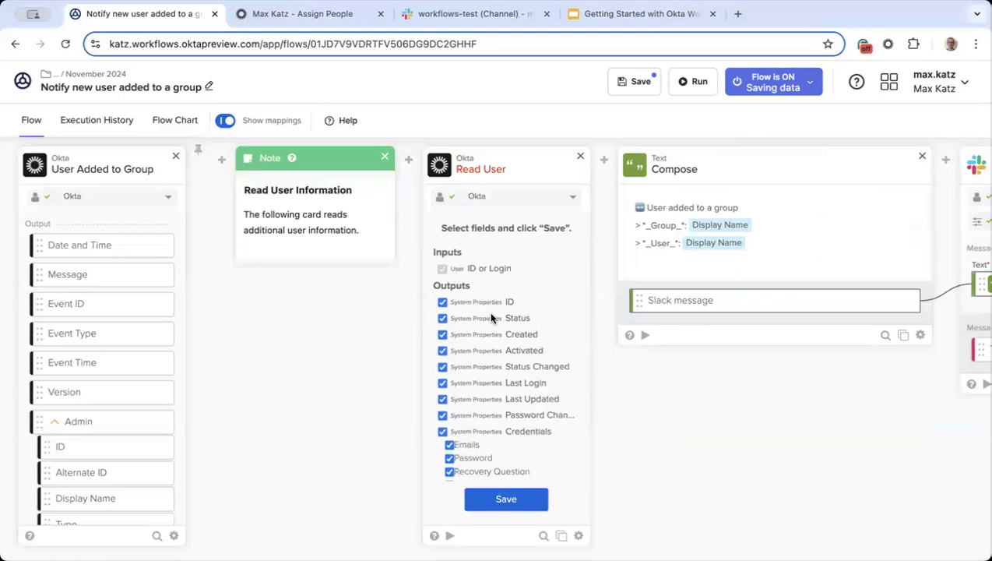
{"action": "left_click", "coordinate": [469, 302]}
{"action": "left_click", "coordinate": [469, 319]}
{"action": "left_click", "coordinate": [465, 336]}
{"action": "left_click", "coordinate": [465, 351]}
{"action": "left_click", "coordinate": [473, 369]}
{"action": "left_click", "coordinate": [479, 399]}
{"action": "left_click", "coordinate": [471, 415]}
{"action": "left_click", "coordinate": [473, 431]}
Step: Select the Username, First name, Last name and Primary email profile outputs for the Read User card and save the field selection
{"action": "scroll", "coordinate": [521, 387], "scroll_direction": "down", "scroll_amount": 2}
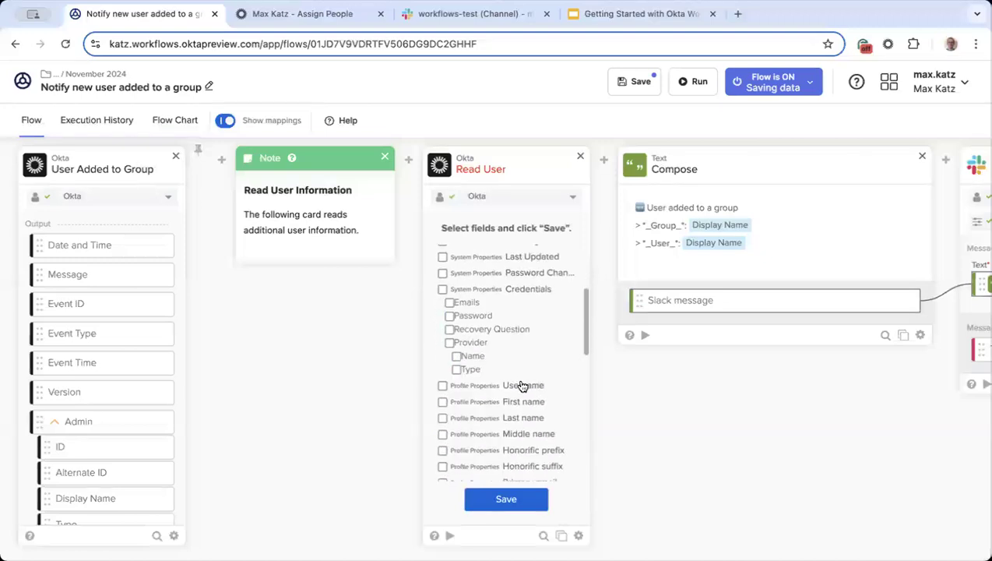
{"action": "scroll", "coordinate": [510, 335], "scroll_direction": "down", "scroll_amount": 2}
{"action": "left_click", "coordinate": [518, 300]}
{"action": "left_click", "coordinate": [442, 315]}
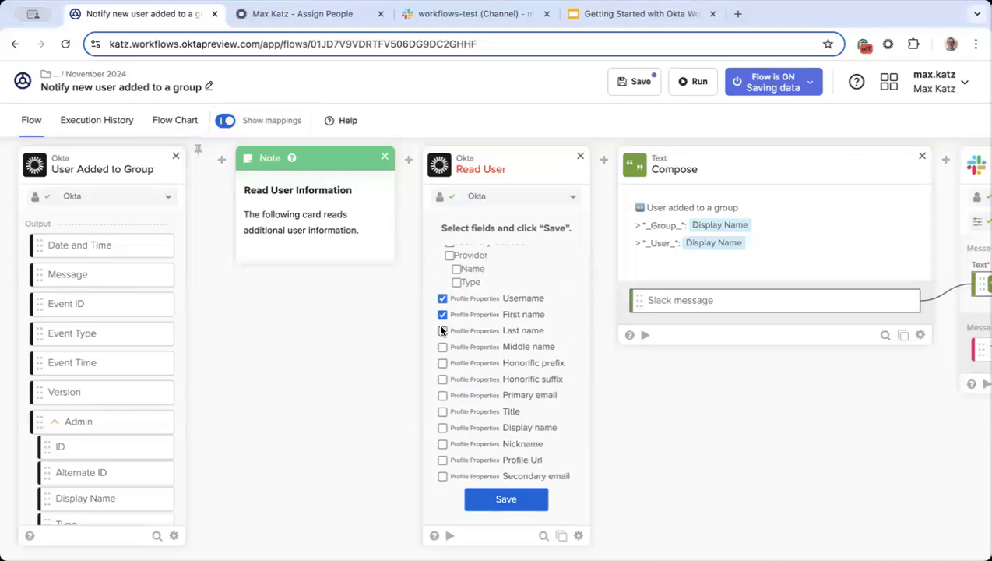
{"action": "left_click", "coordinate": [442, 394]}
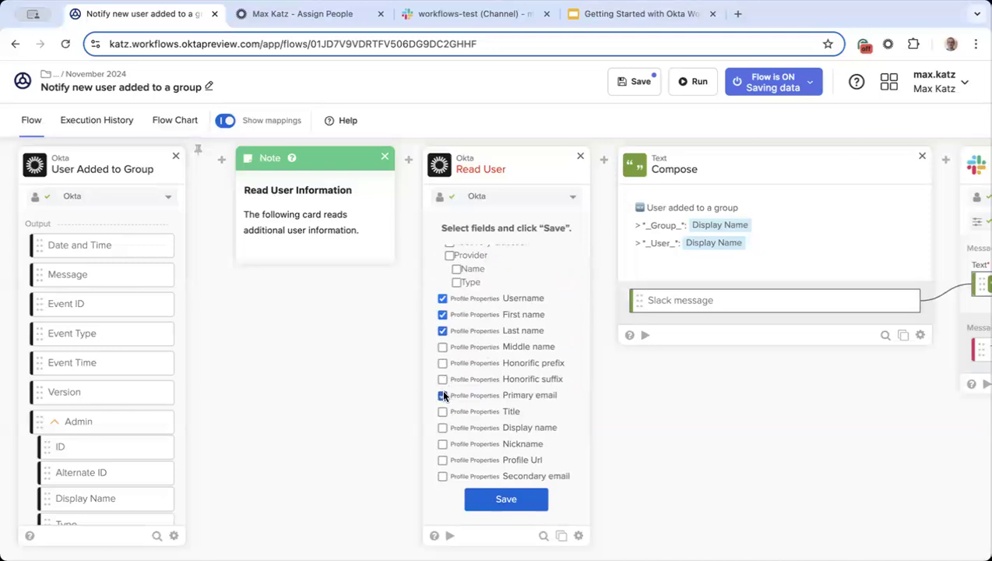
{"action": "left_click", "coordinate": [506, 498]}
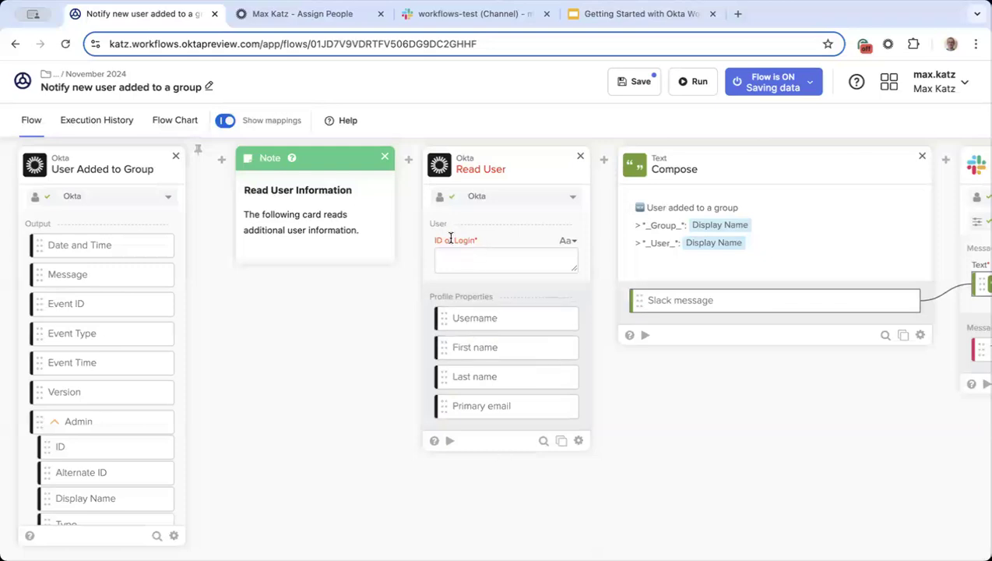
Step: Reopen the Read User card's field selection, look through the other available Profile Properties, and save without changing the selection
{"action": "mouse_move", "coordinate": [580, 442]}
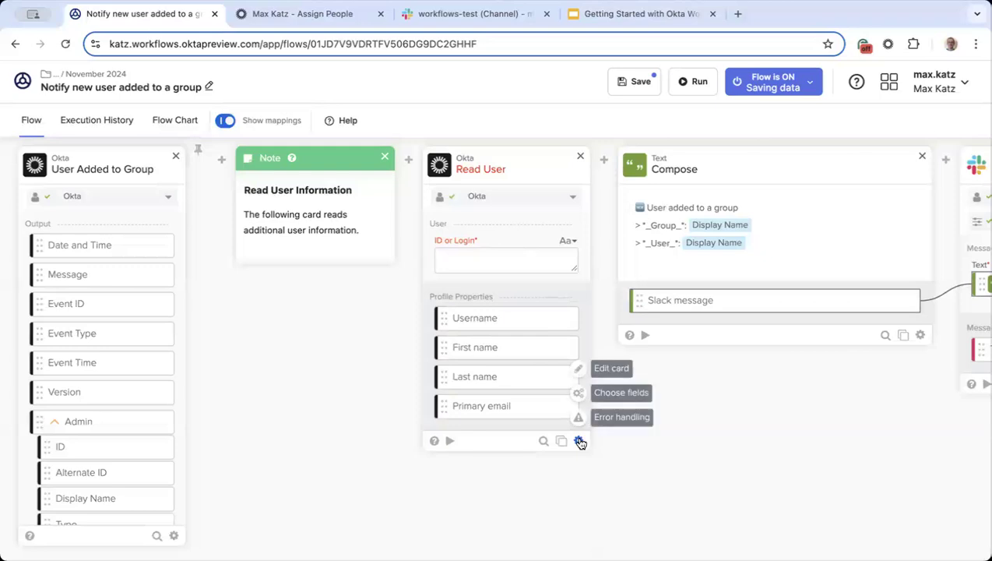
{"action": "left_click", "coordinate": [630, 394]}
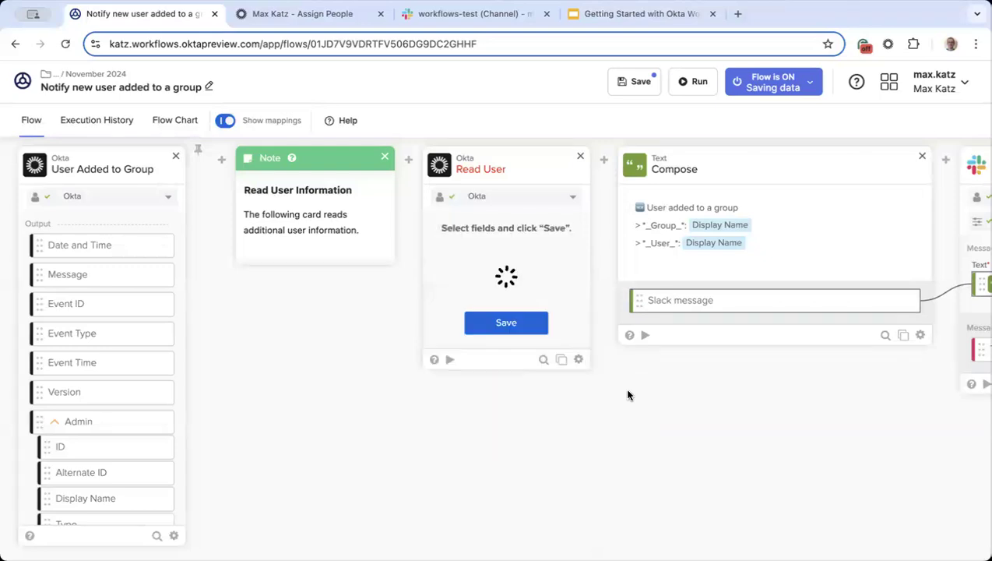
{"action": "scroll", "coordinate": [496, 337], "scroll_direction": "down", "scroll_amount": 5}
{"action": "scroll", "coordinate": [496, 337], "scroll_direction": "down", "scroll_amount": 5}
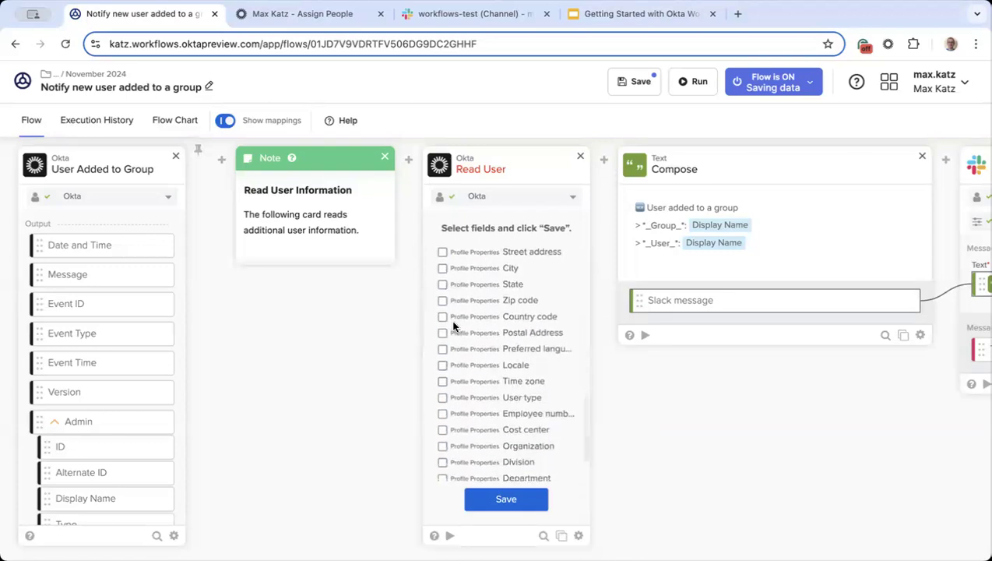
{"action": "left_click", "coordinate": [506, 500]}
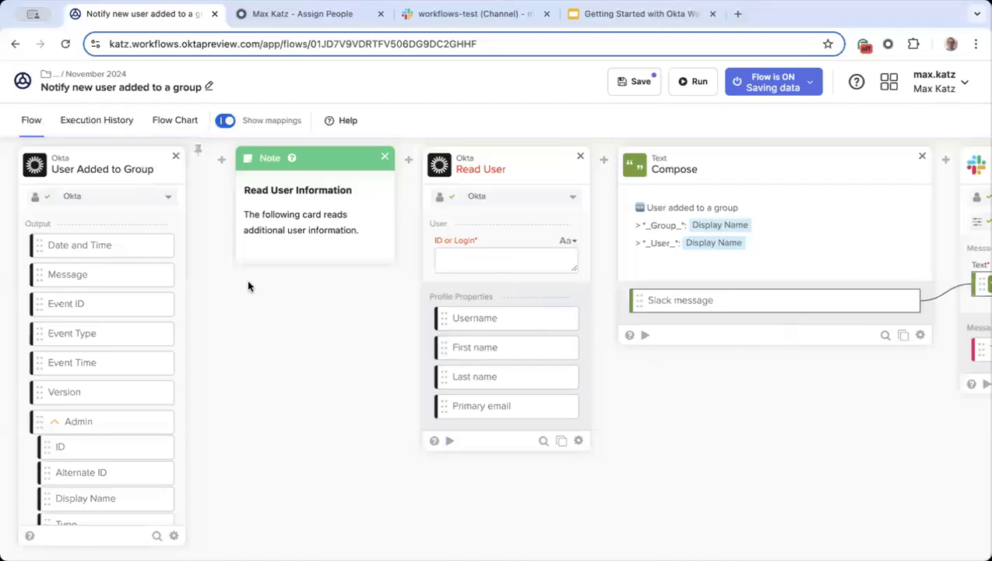
Step: Copy the Okta User's ID from the User Added to Group output of the latest execution, and return to the flow
{"action": "left_click", "coordinate": [75, 127]}
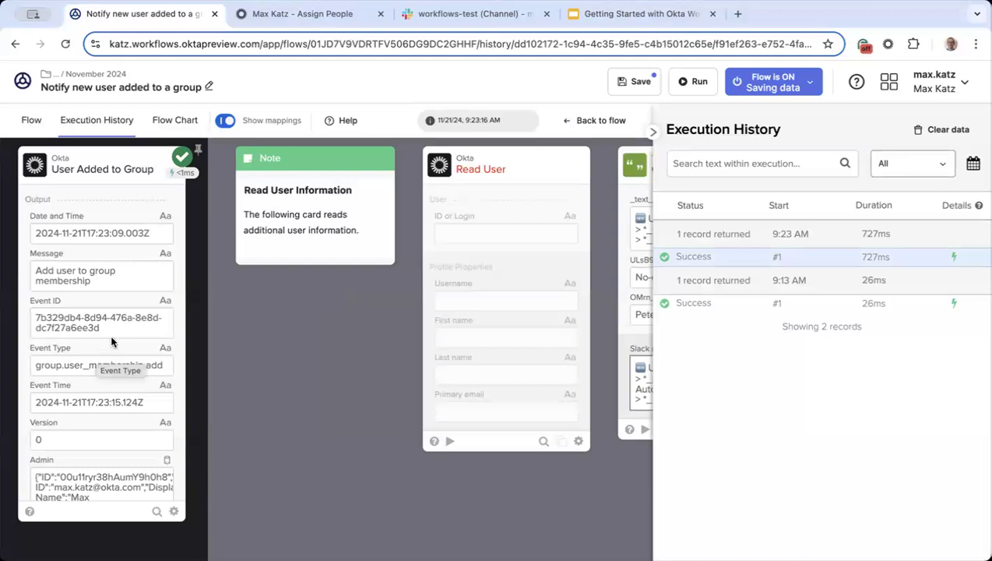
{"action": "scroll", "coordinate": [111, 340], "scroll_direction": "down", "scroll_amount": 5}
{"action": "scroll", "coordinate": [85, 339], "scroll_direction": "down", "scroll_amount": 1}
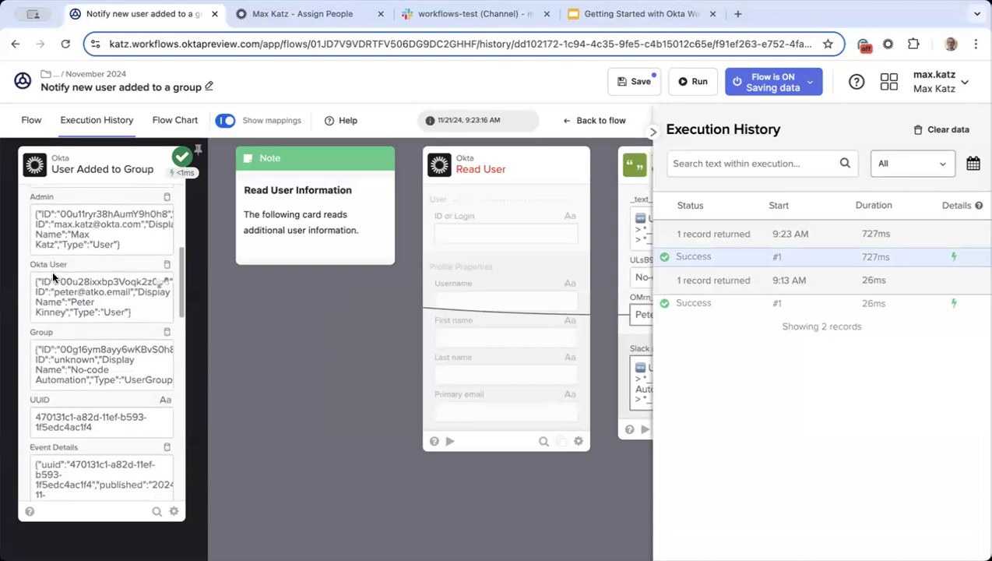
{"action": "left_click", "coordinate": [164, 285]}
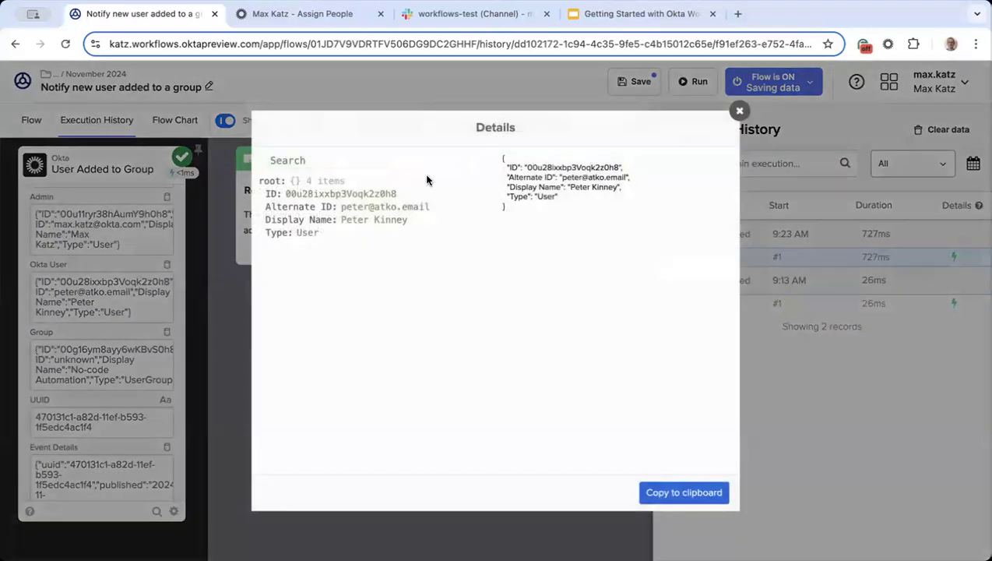
{"action": "double_click", "coordinate": [557, 166]}
{"action": "key", "text": "ctrl+c"}
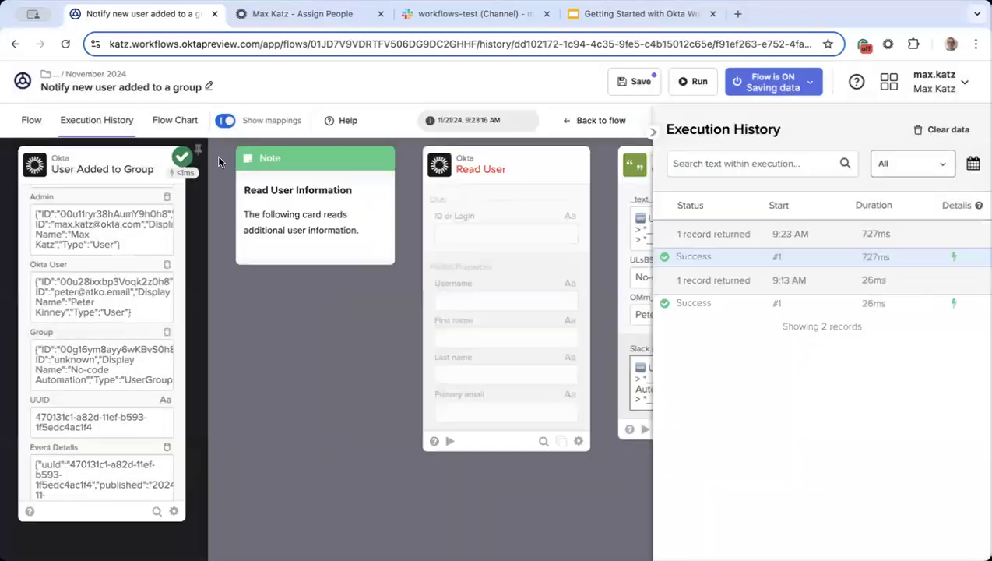
{"action": "left_click", "coordinate": [740, 110]}
{"action": "left_click", "coordinate": [31, 120]}
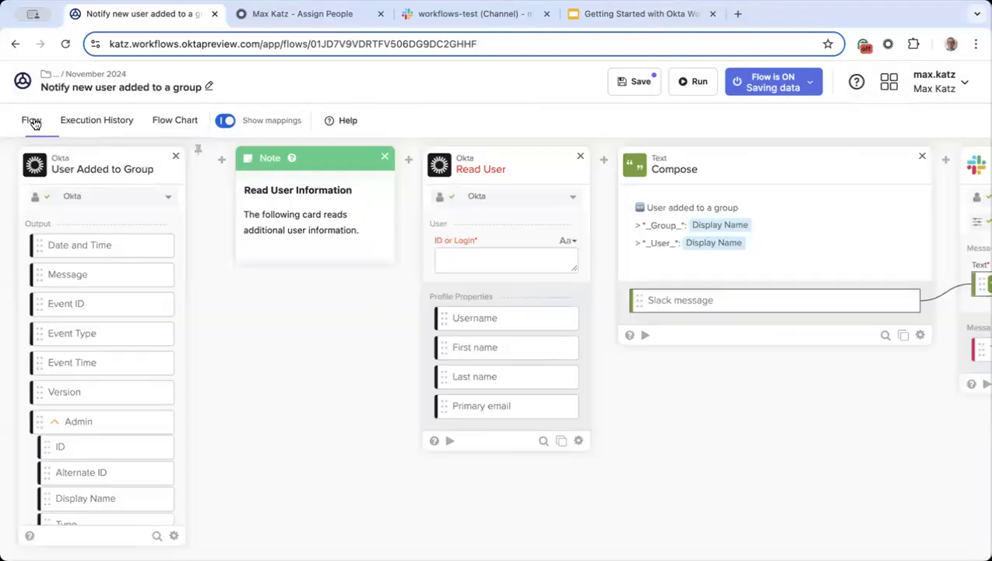
Step: Test the Read User card on its own with the copied user ID as the ID or Login
{"action": "left_click", "coordinate": [449, 441]}
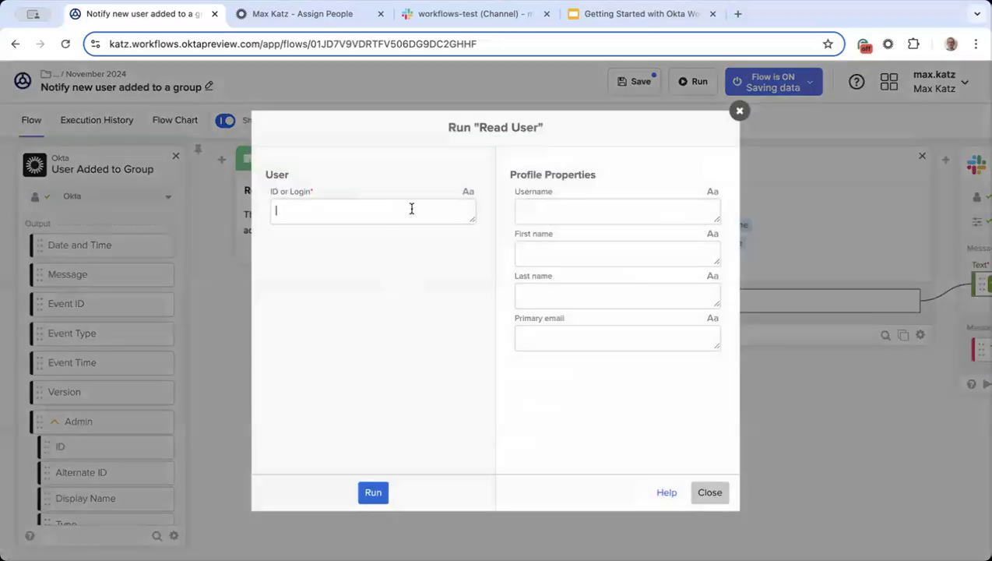
{"action": "key", "text": "ctrl+v"}
{"action": "left_click", "coordinate": [375, 494]}
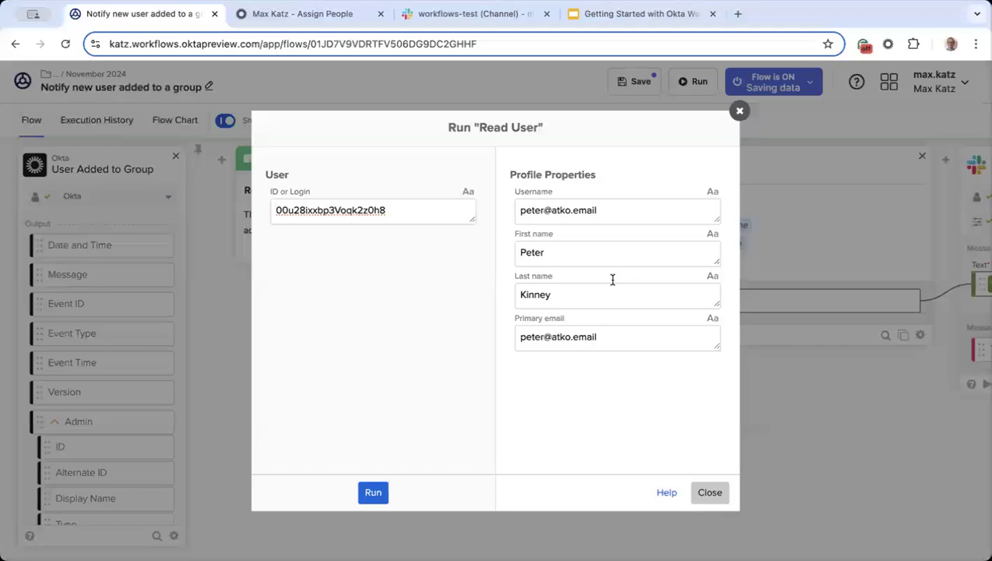
Step: Rerun the Read User test with an invalid ID by appending 1111, examine the error response, and close the test dialog
{"action": "left_click", "coordinate": [418, 210]}
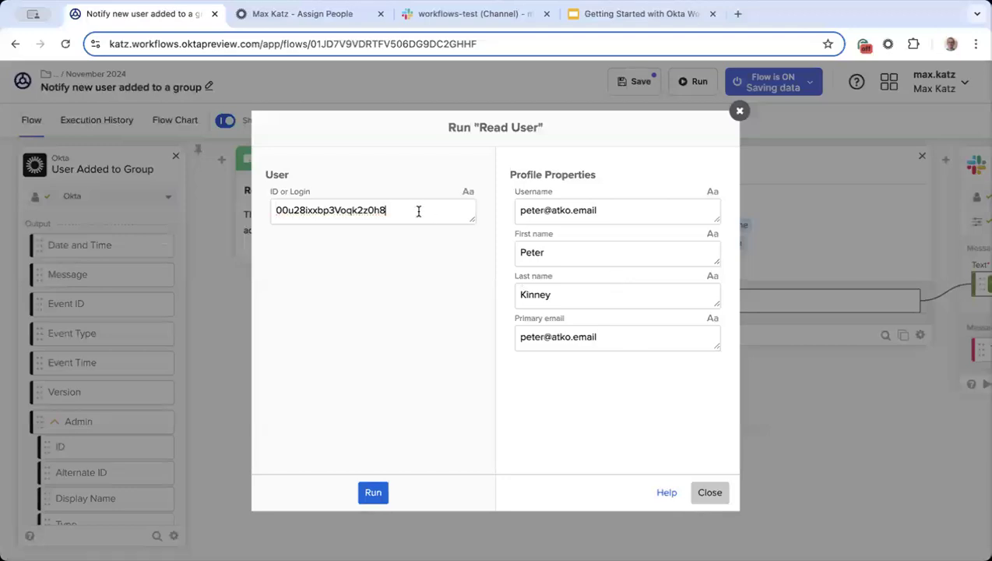
{"action": "type", "text": "11"}
{"action": "left_click", "coordinate": [372, 497]}
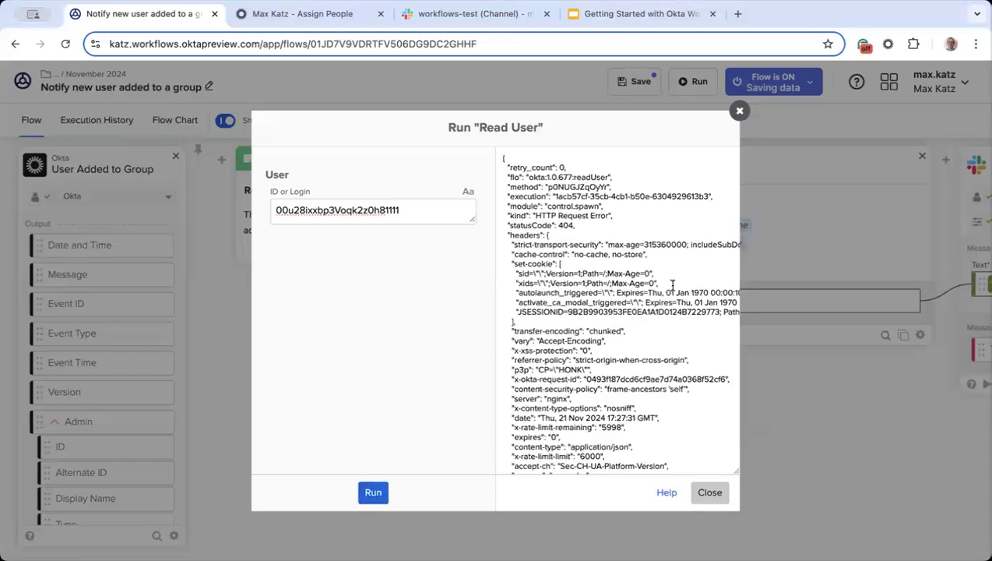
{"action": "scroll", "coordinate": [673, 286], "scroll_direction": "down", "scroll_amount": 5}
{"action": "scroll", "coordinate": [672, 286], "scroll_direction": "up", "scroll_amount": 5}
{"action": "scroll", "coordinate": [670, 324], "scroll_direction": "down", "scroll_amount": 4}
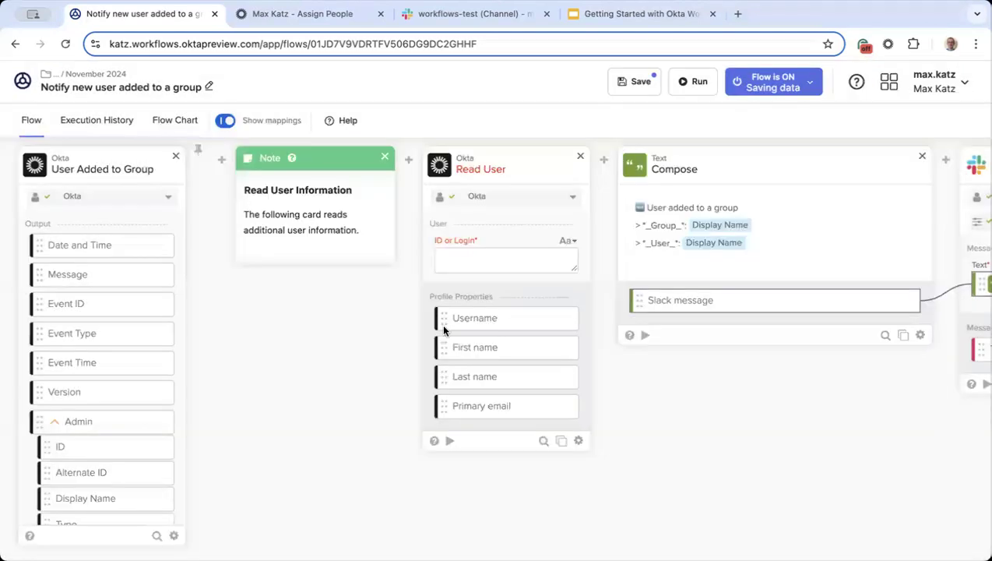
{"action": "left_click", "coordinate": [739, 110]}
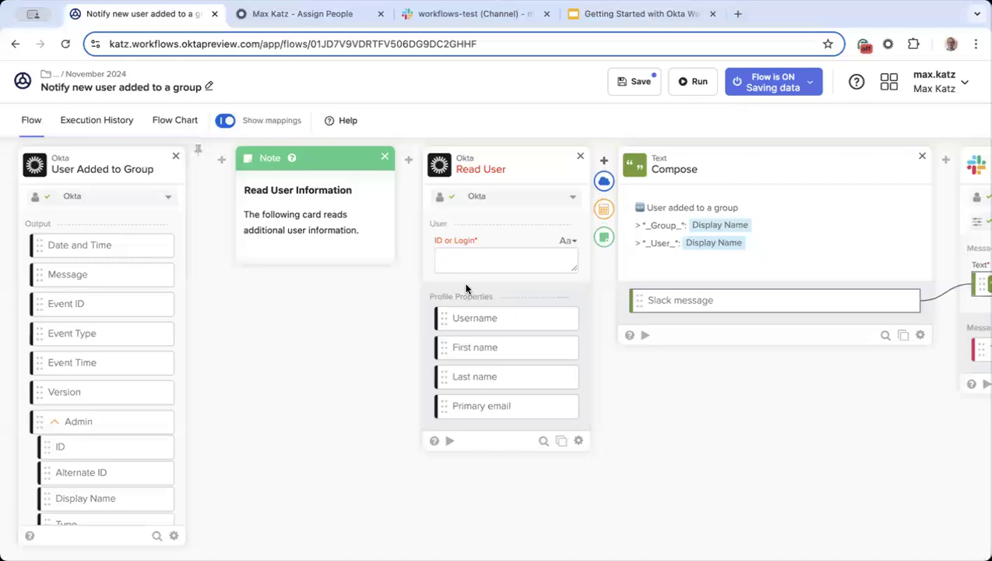
Step: Map the Okta User ID output of the User Added to Group card to the Read User card's ID or Login input
{"action": "scroll", "coordinate": [90, 316], "scroll_direction": "down", "scroll_amount": 3}
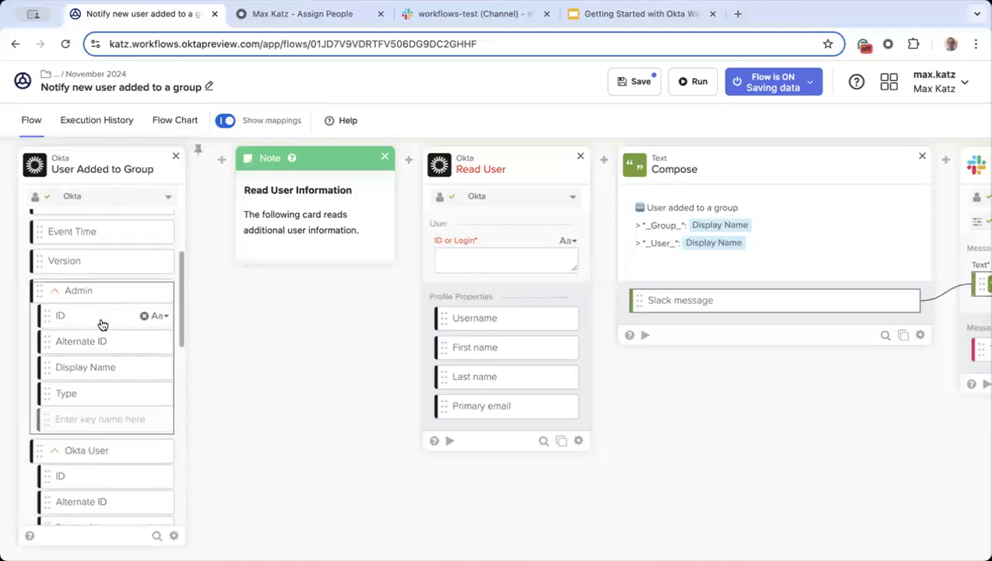
{"action": "scroll", "coordinate": [102, 324], "scroll_direction": "down", "scroll_amount": 3}
{"action": "mouse_move", "coordinate": [85, 352]}
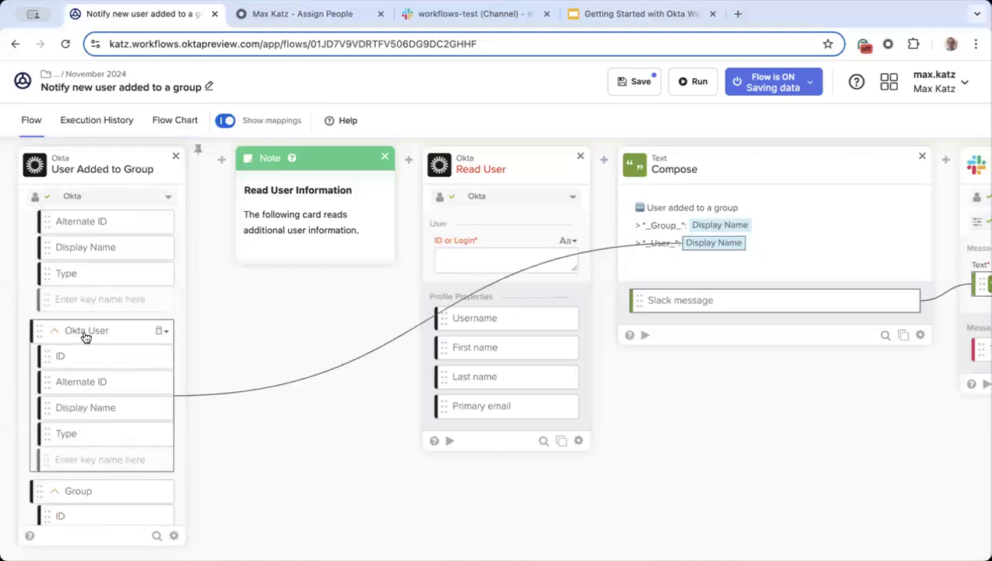
{"action": "scroll", "coordinate": [121, 350], "scroll_direction": "up", "scroll_amount": 2}
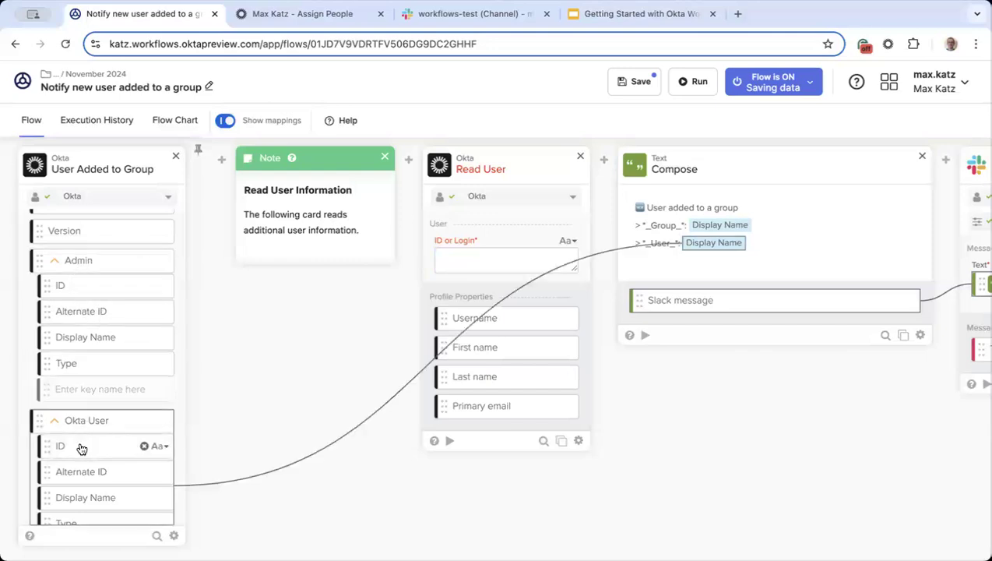
{"action": "left_click_drag", "start_coordinate": [82, 449], "coordinate": [484, 257]}
Step: Add the Read User card's Primary email in parentheses after the user's Display Name in the Compose text, and save the flow
{"action": "scroll", "coordinate": [706, 408], "scroll_direction": "right", "scroll_amount": 2}
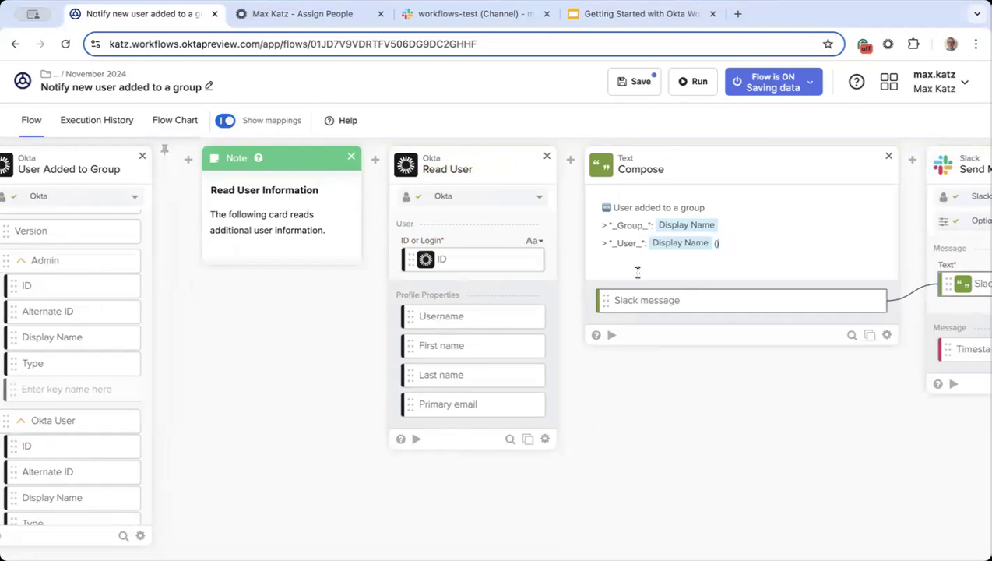
{"action": "left_click_drag", "start_coordinate": [462, 408], "coordinate": [650, 299]}
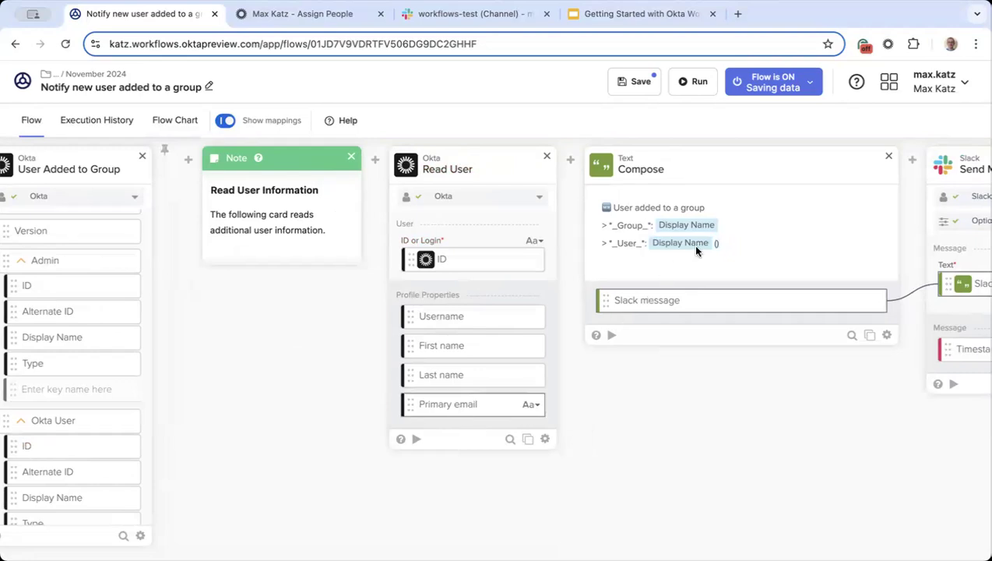
{"action": "left_click_drag", "start_coordinate": [719, 248], "coordinate": [749, 244]}
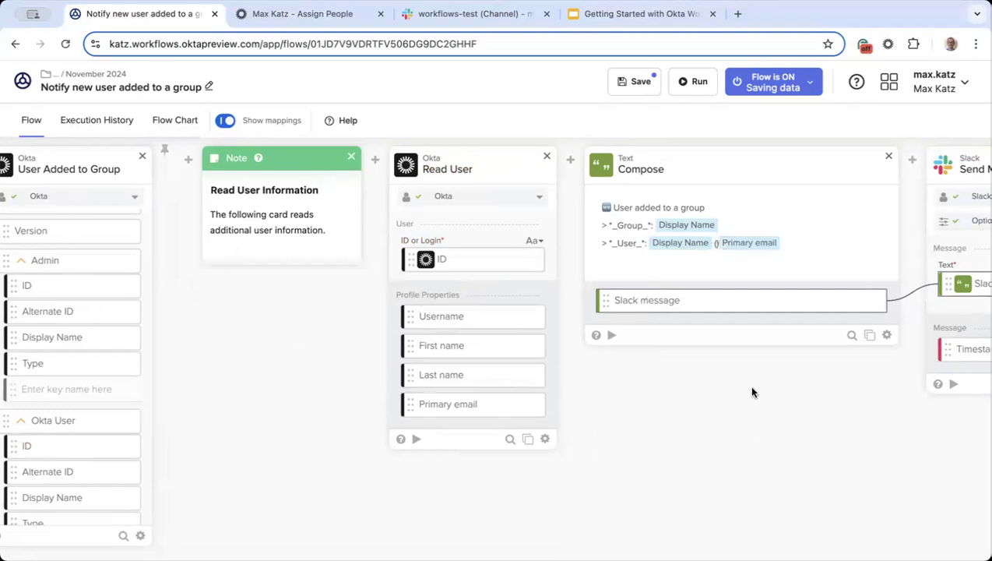
{"action": "key", "text": "BackSpace"}
{"action": "left_click", "coordinate": [632, 82]}
{"action": "scroll", "coordinate": [535, 407], "scroll_direction": "right", "scroll_amount": 8}
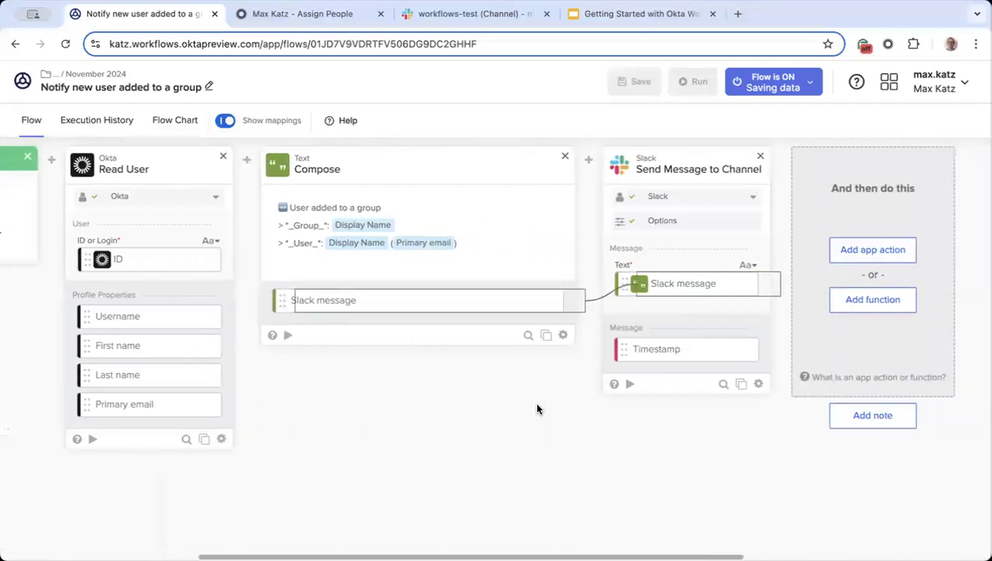
{"action": "scroll", "coordinate": [536, 408], "scroll_direction": "left", "scroll_amount": 3}
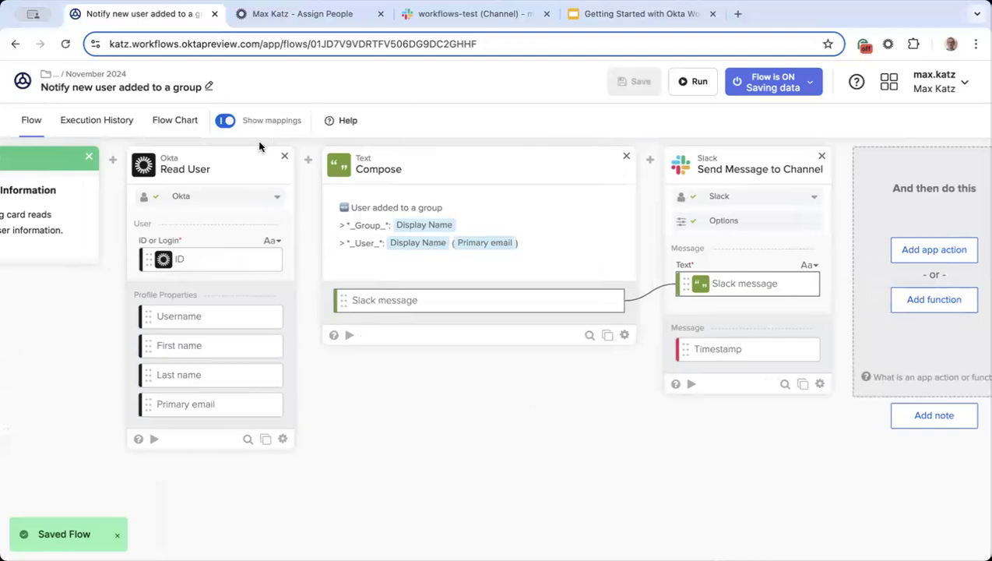
Step: Open the flow's execution history, switch to the Okta Admin group page, and assign the person listed directly below the already assigned one
{"action": "left_click", "coordinate": [110, 123]}
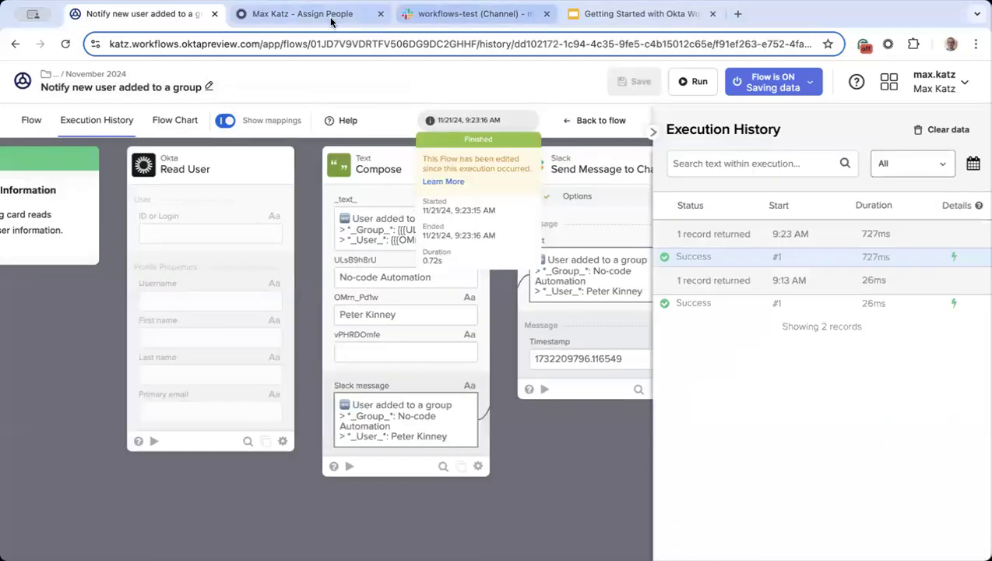
{"action": "left_click", "coordinate": [332, 18]}
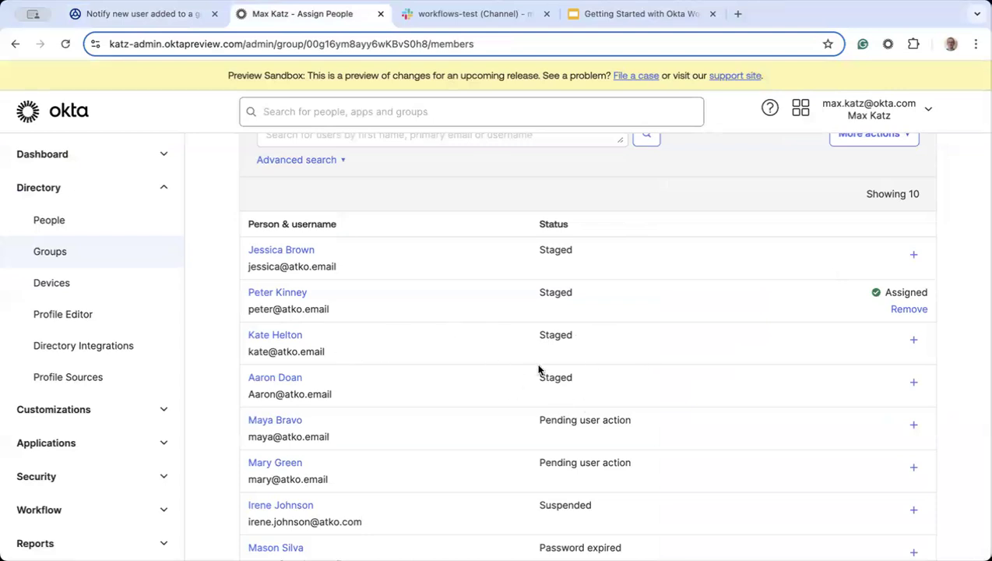
{"action": "left_click", "coordinate": [914, 342]}
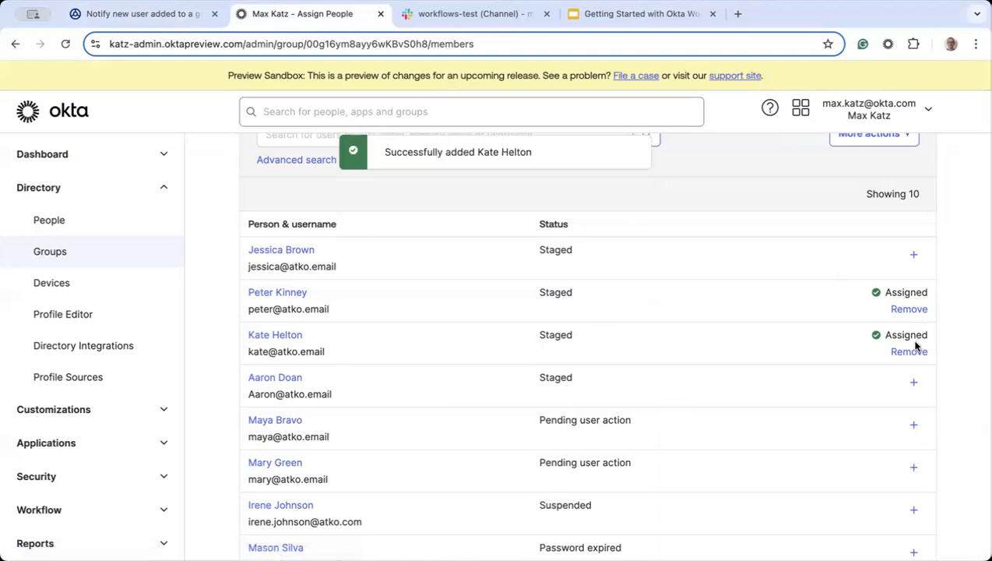
Step: Check the execution history and the newest user-added message in Slack's workflows-test channel, and return to the flow's card view in Okta Workflows
{"action": "left_click", "coordinate": [159, 15]}
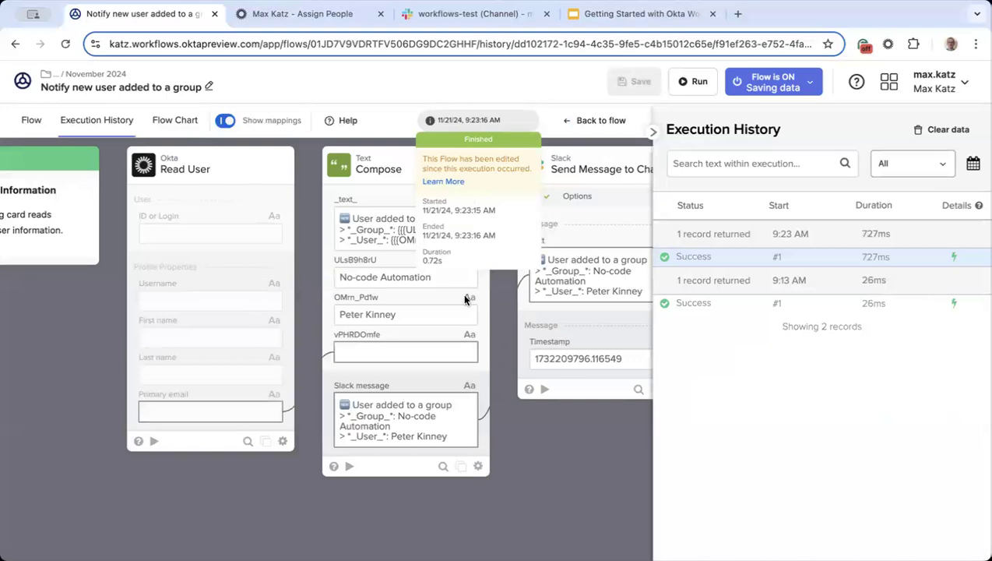
{"action": "left_click", "coordinate": [460, 15]}
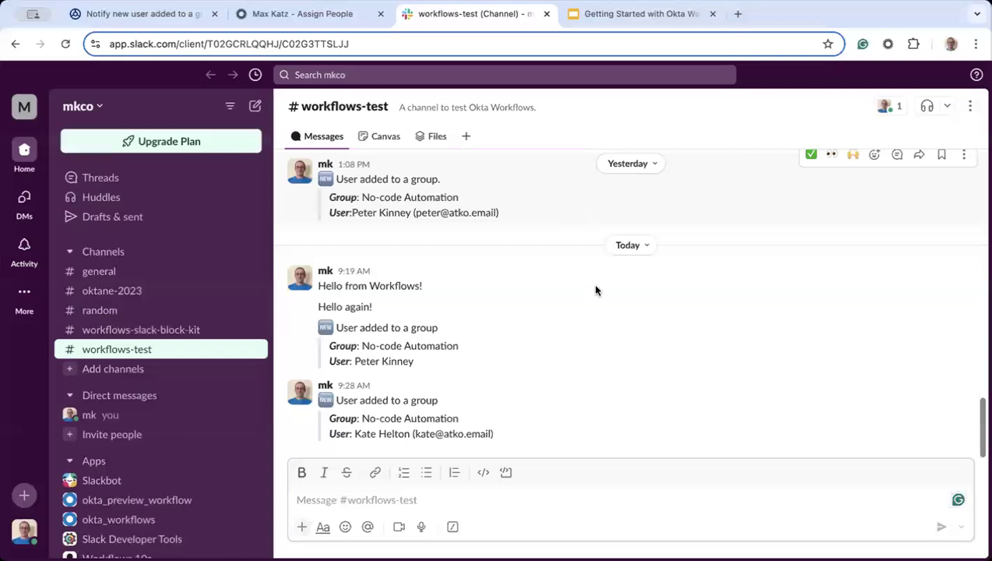
{"action": "left_click_drag", "start_coordinate": [494, 433], "coordinate": [335, 401]}
{"action": "left_click", "coordinate": [519, 417]}
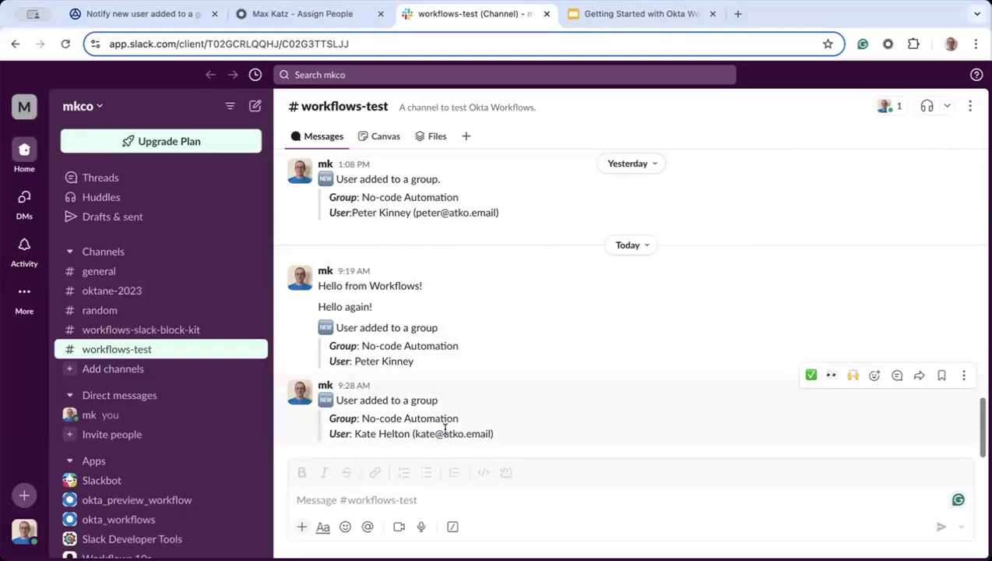
{"action": "left_click", "coordinate": [160, 16]}
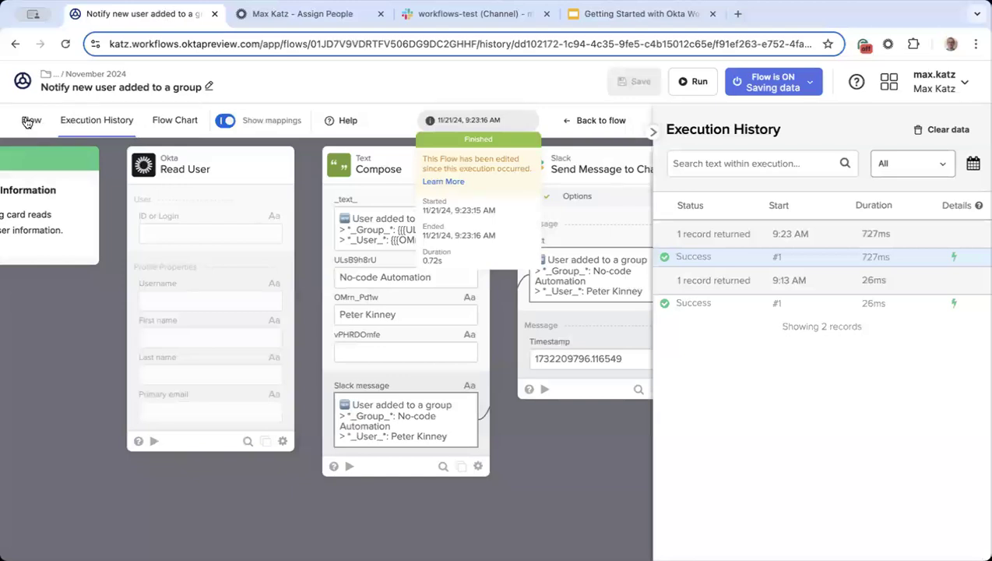
{"action": "left_click", "coordinate": [28, 121]}
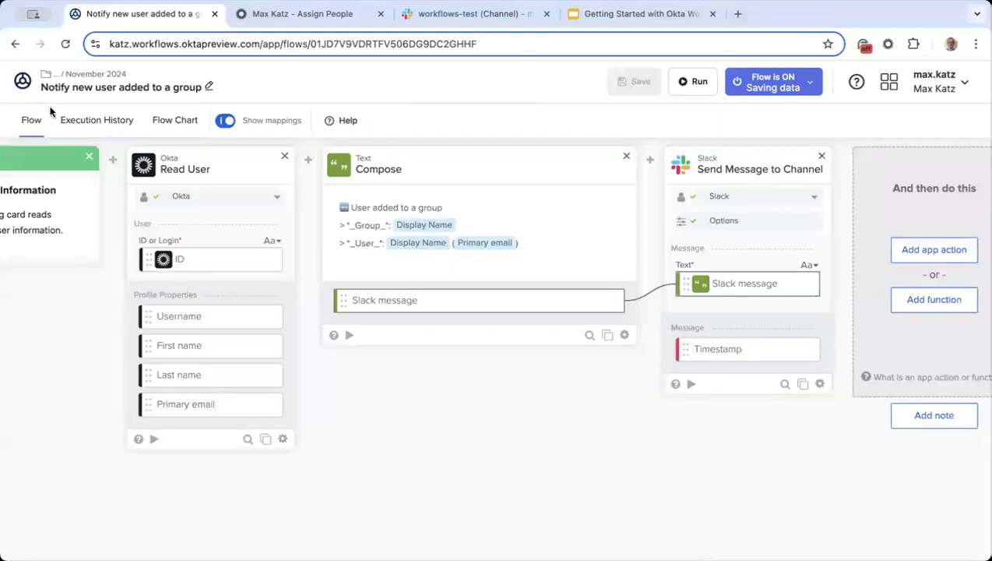
Step: Inspect the card inputs and outputs of the latest successful run in the execution history, and return to the flow's card view
{"action": "left_click", "coordinate": [89, 122]}
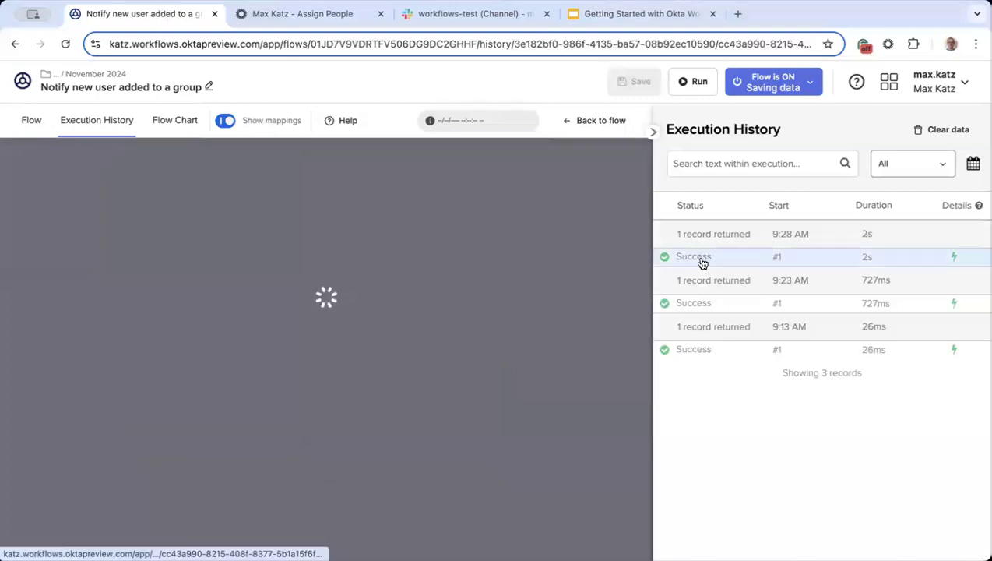
{"action": "scroll", "coordinate": [295, 343], "scroll_direction": "left", "scroll_amount": 3}
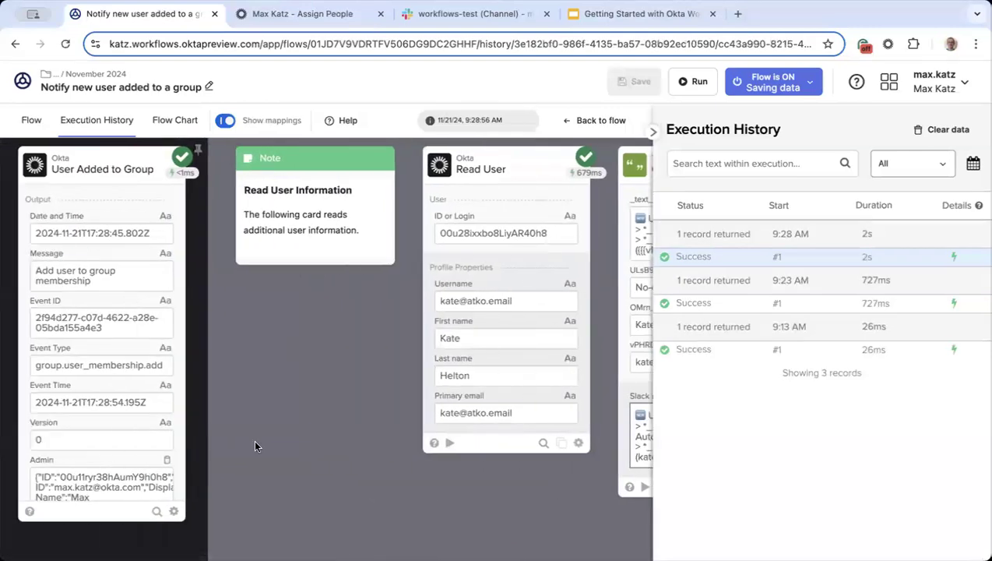
{"action": "scroll", "coordinate": [389, 233], "scroll_direction": "right", "scroll_amount": 3}
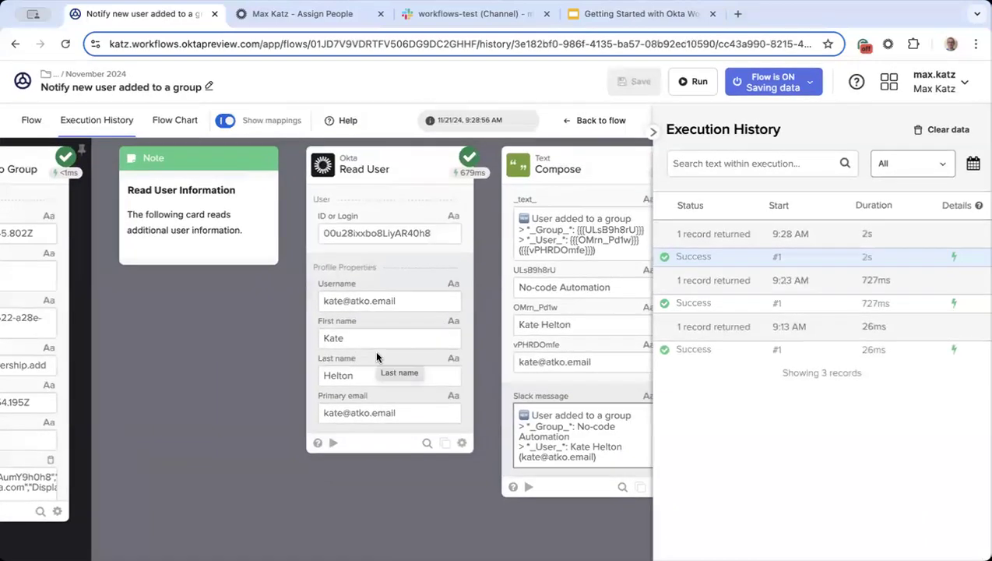
{"action": "scroll", "coordinate": [376, 356], "scroll_direction": "right", "scroll_amount": 5}
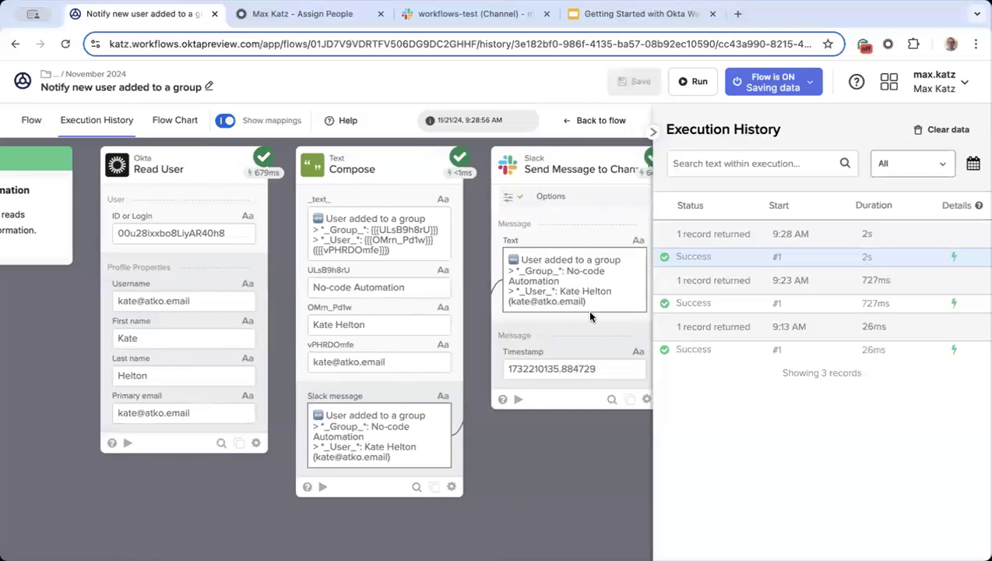
{"action": "left_click", "coordinate": [30, 121]}
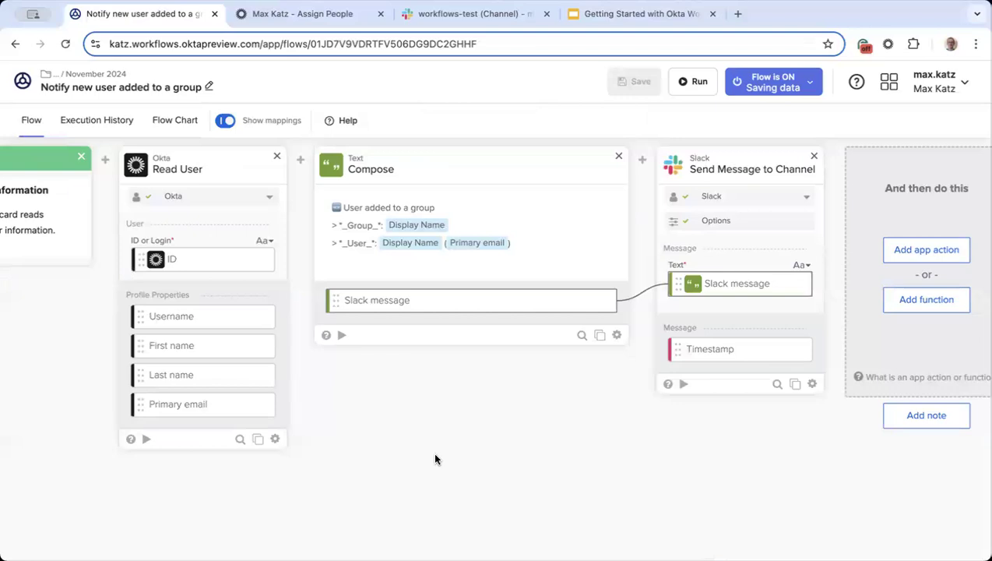
{"action": "scroll", "coordinate": [473, 429], "scroll_direction": "left", "scroll_amount": 3}
{"action": "scroll", "coordinate": [473, 428], "scroll_direction": "left", "scroll_amount": 3}
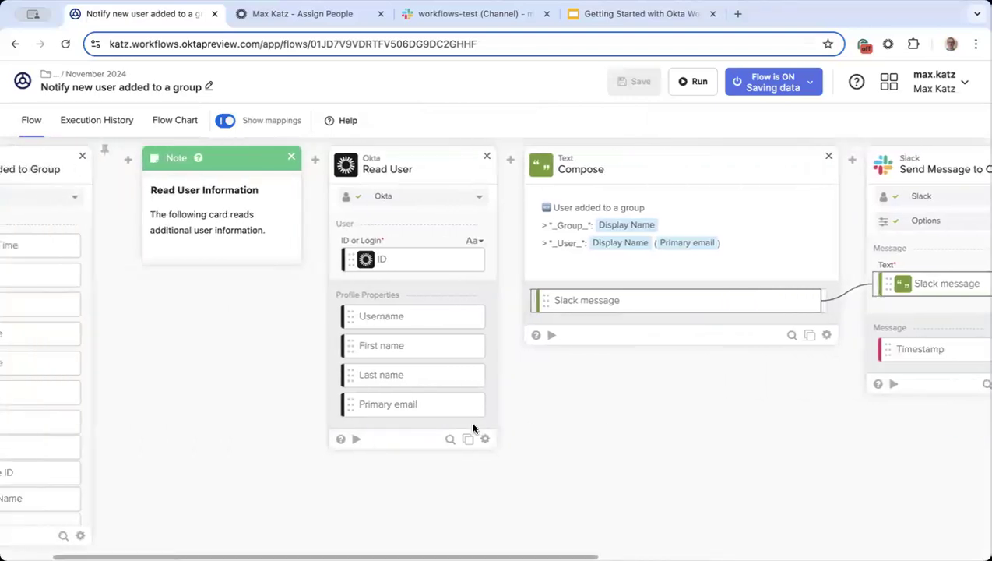
{"action": "scroll", "coordinate": [472, 428], "scroll_direction": "right", "scroll_amount": 3}
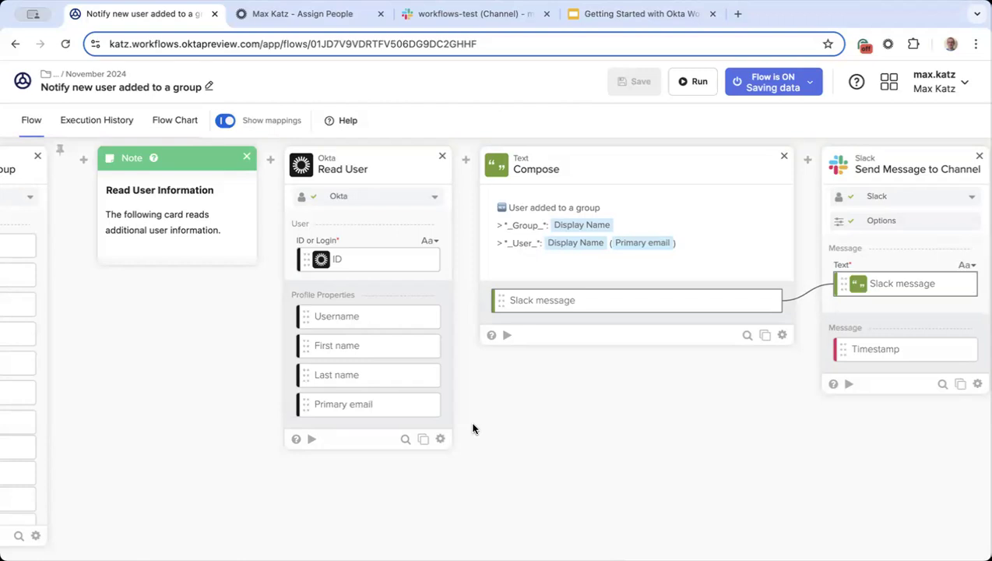
{"action": "scroll", "coordinate": [472, 428], "scroll_direction": "left", "scroll_amount": 4}
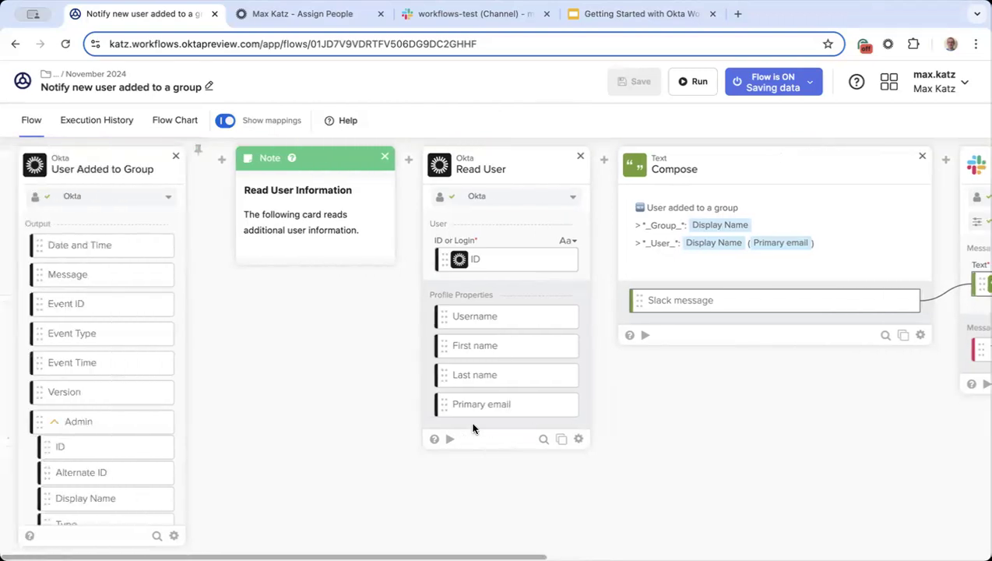
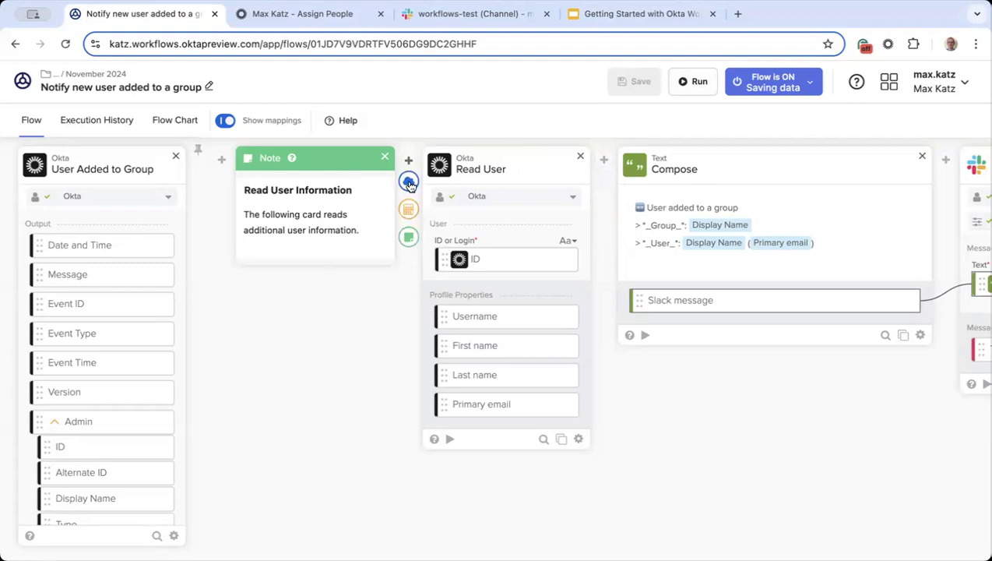
Step: Browse the apps and functions that can be inserted between the note and the Read User card, without adding any
{"action": "left_click", "coordinate": [408, 183]}
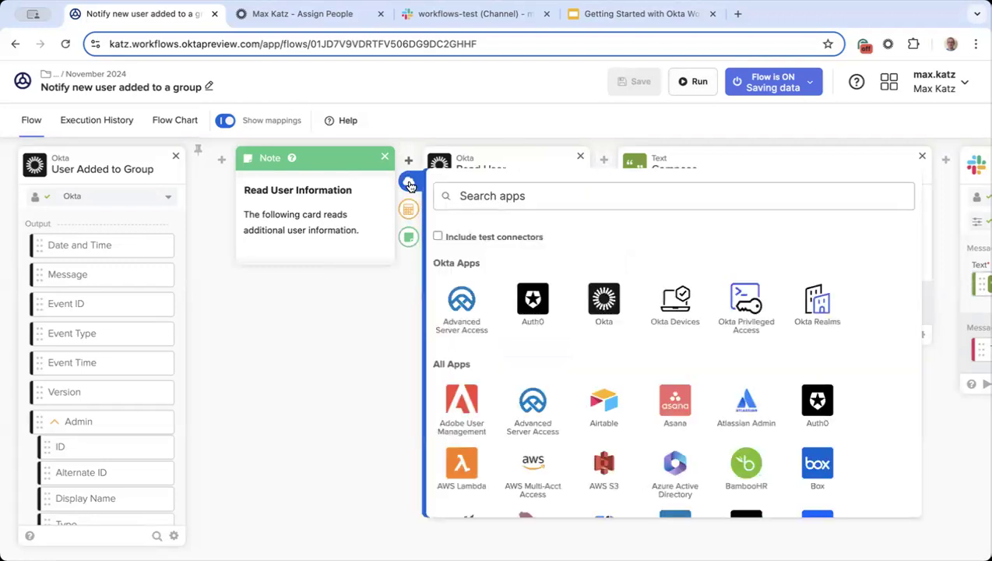
{"action": "scroll", "coordinate": [548, 306], "scroll_direction": "down", "scroll_amount": 3}
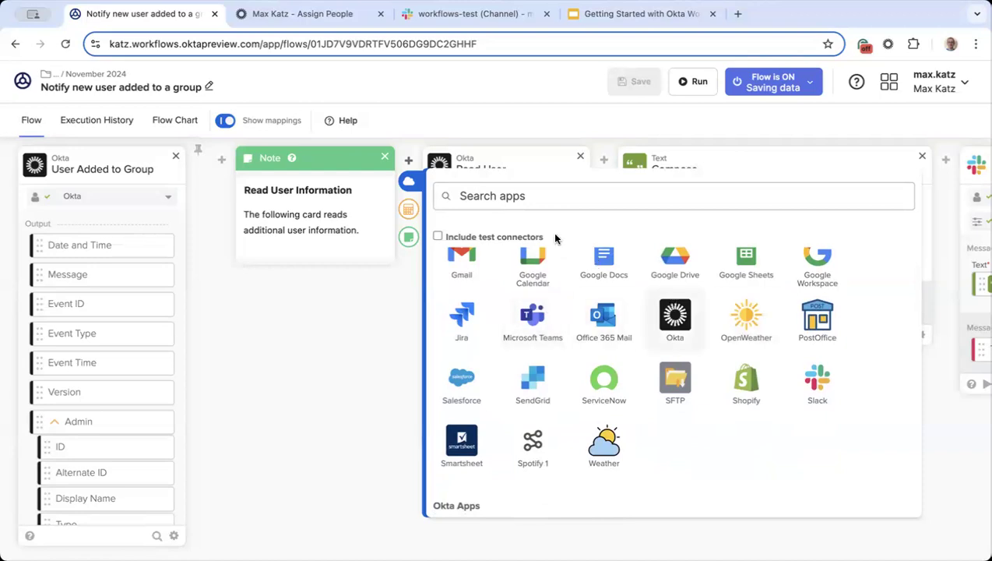
{"action": "left_click", "coordinate": [405, 213]}
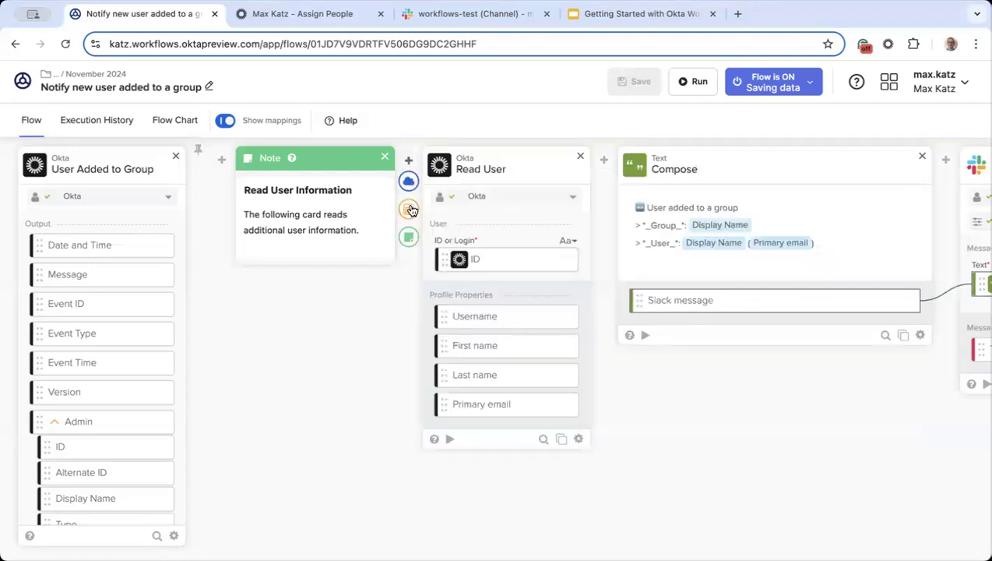
{"action": "left_click", "coordinate": [411, 209]}
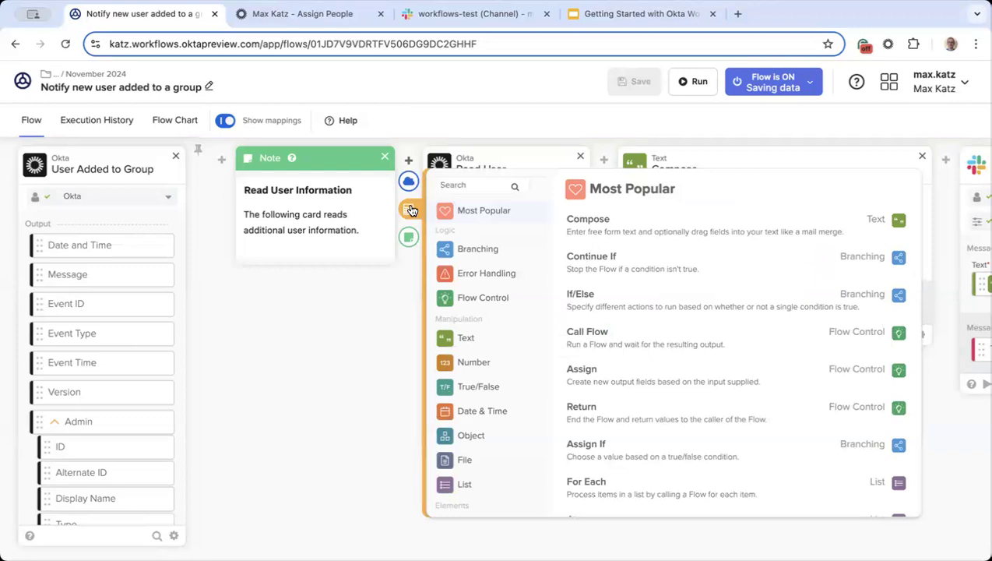
{"action": "left_click", "coordinate": [388, 322]}
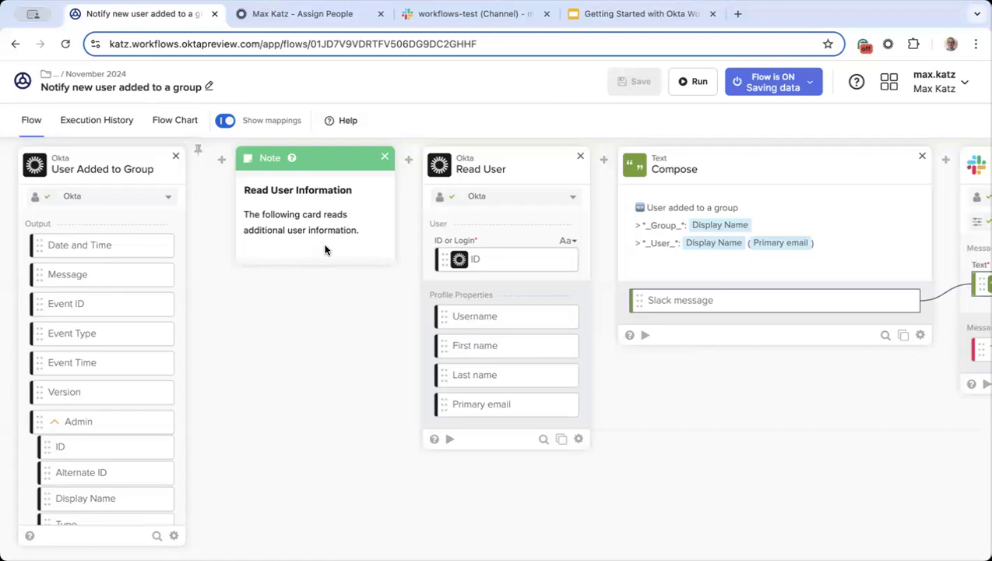
Step: Search the execution history for the added user's first name, inspect the matching run's cards, and return to the flow's card view
{"action": "left_click", "coordinate": [89, 122]}
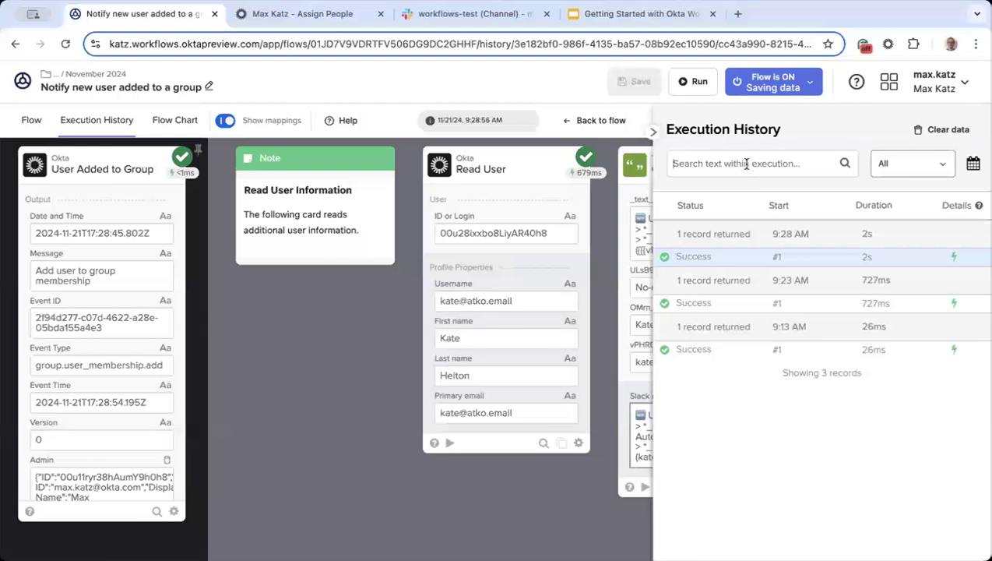
{"action": "type", "text": "Kate"}
{"action": "key", "text": "Return"}
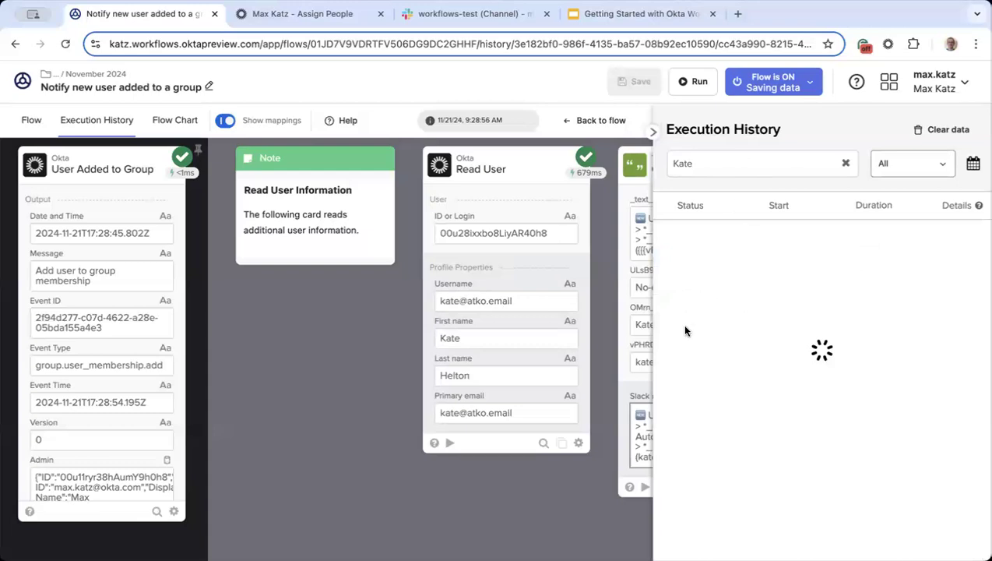
{"action": "left_click", "coordinate": [707, 258]}
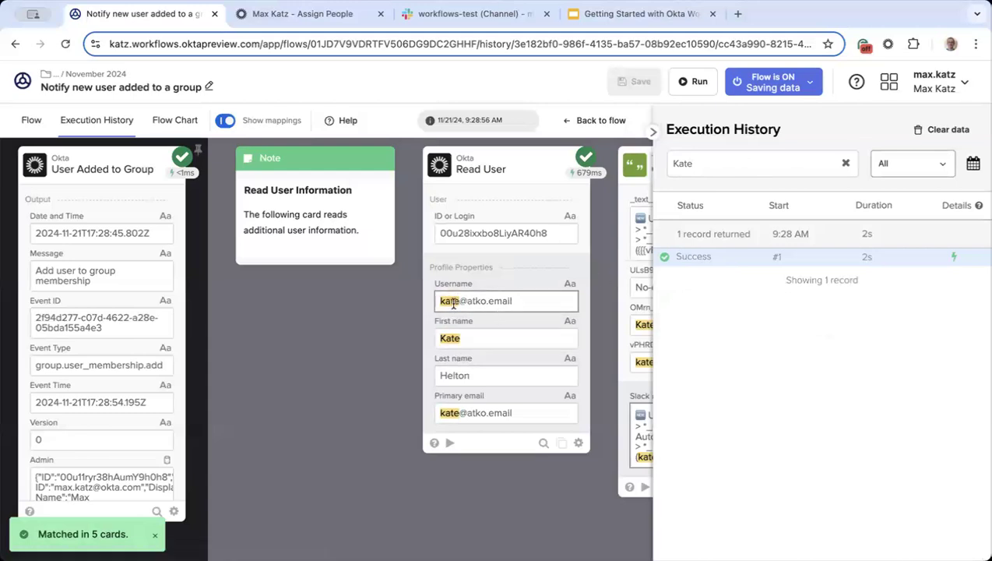
{"action": "scroll", "coordinate": [398, 326], "scroll_direction": "right", "scroll_amount": 3}
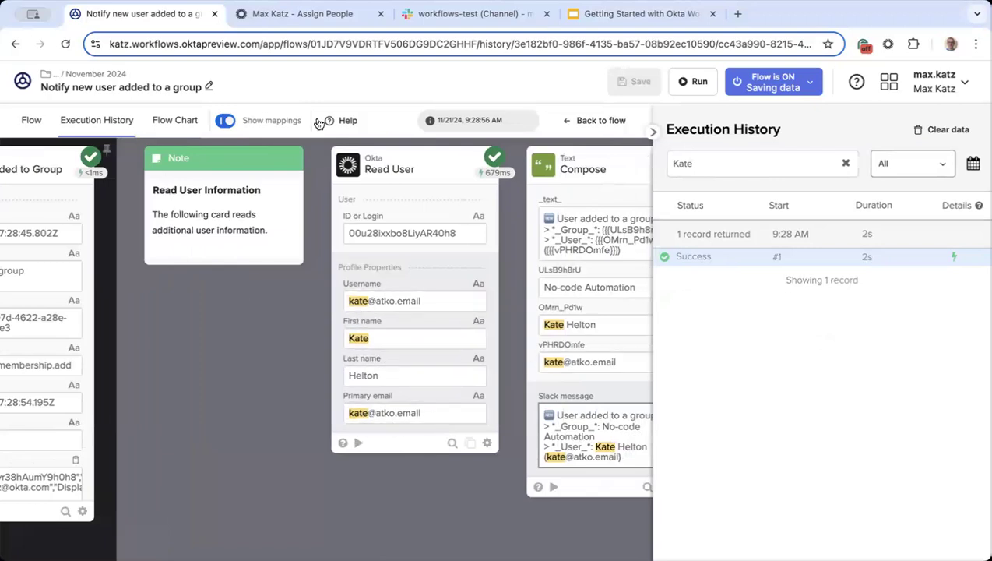
{"action": "left_click", "coordinate": [30, 121]}
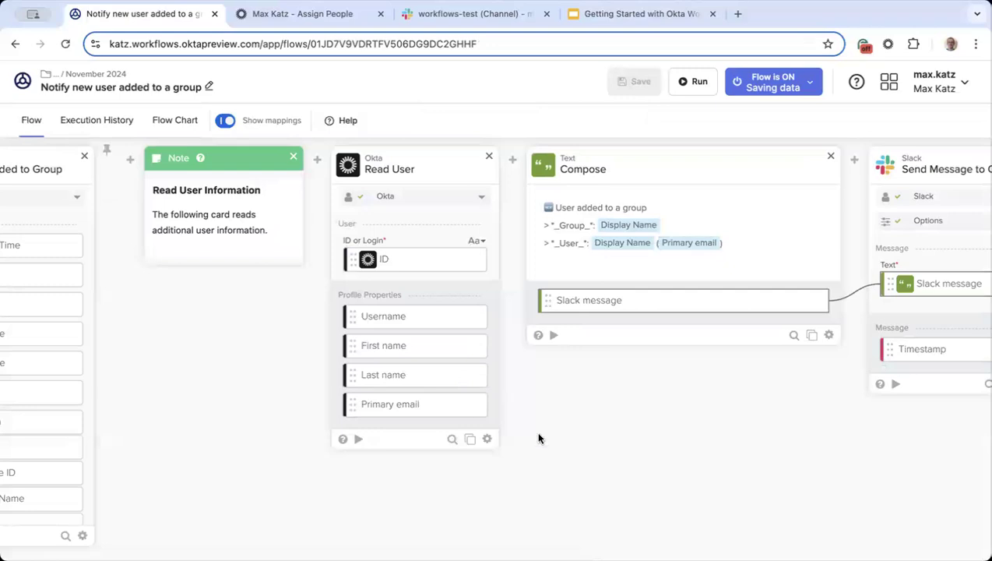
Step: Read the Read User card's help page down to its Profile Properties outputs, and close the help
{"action": "left_click", "coordinate": [343, 440]}
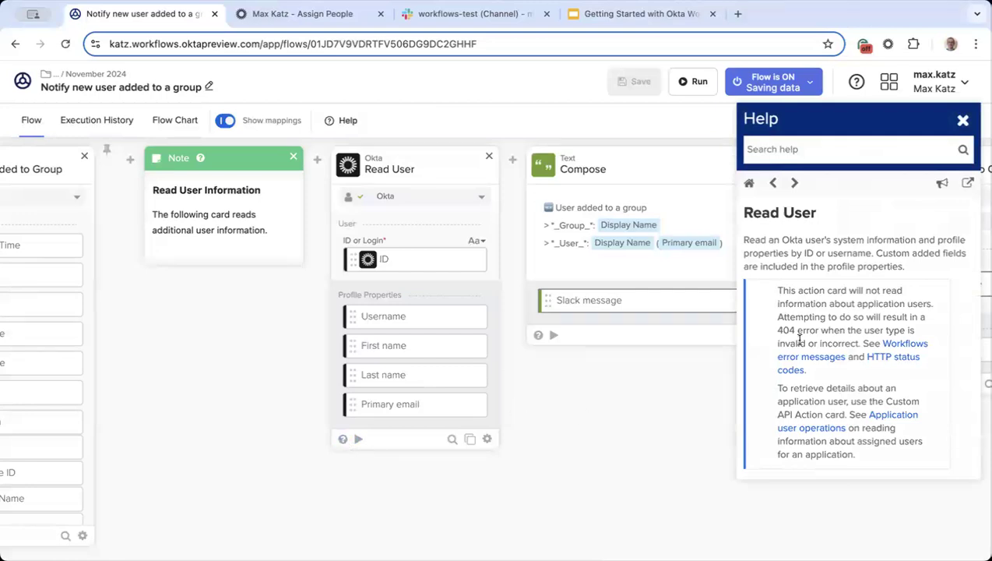
{"action": "scroll", "coordinate": [799, 340], "scroll_direction": "down", "scroll_amount": 5}
{"action": "scroll", "coordinate": [799, 343], "scroll_direction": "down", "scroll_amount": 4}
{"action": "scroll", "coordinate": [799, 343], "scroll_direction": "down", "scroll_amount": 2}
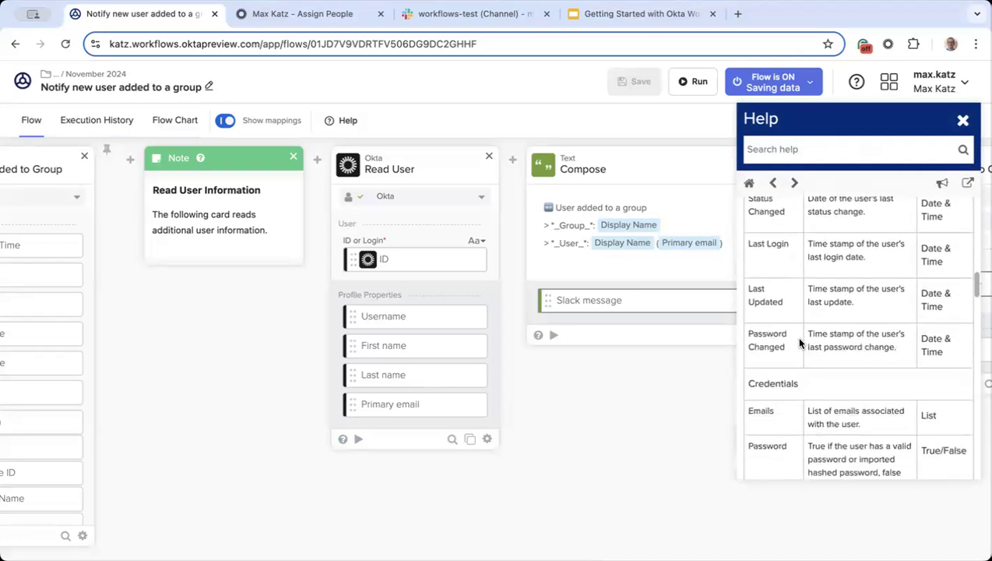
{"action": "scroll", "coordinate": [800, 339], "scroll_direction": "down", "scroll_amount": 5}
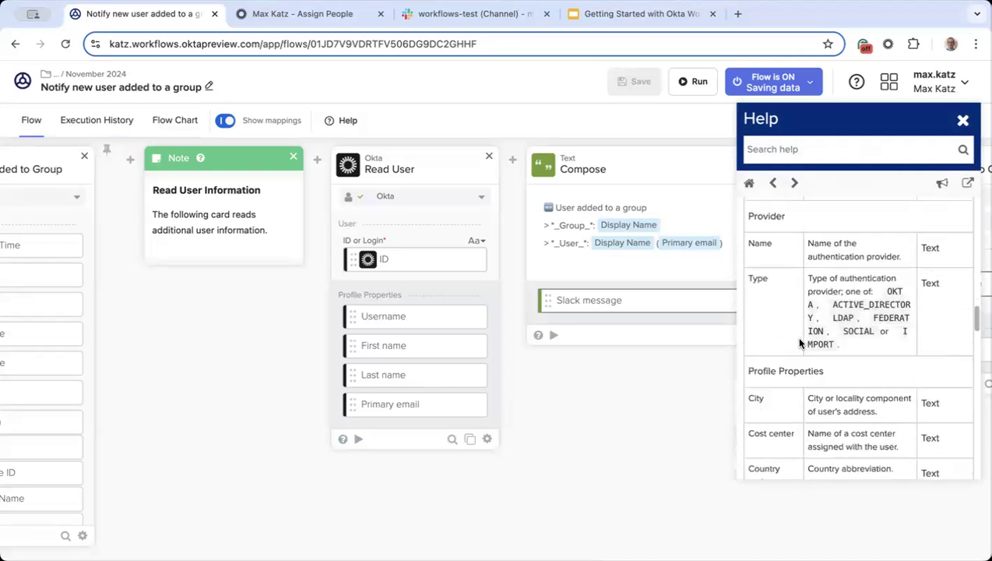
{"action": "left_click", "coordinate": [964, 122]}
Step: Add a Gmail Send Email action card after the Slack Send Message to Channel card at the end of the flow
{"action": "scroll", "coordinate": [600, 423], "scroll_direction": "right", "scroll_amount": 10}
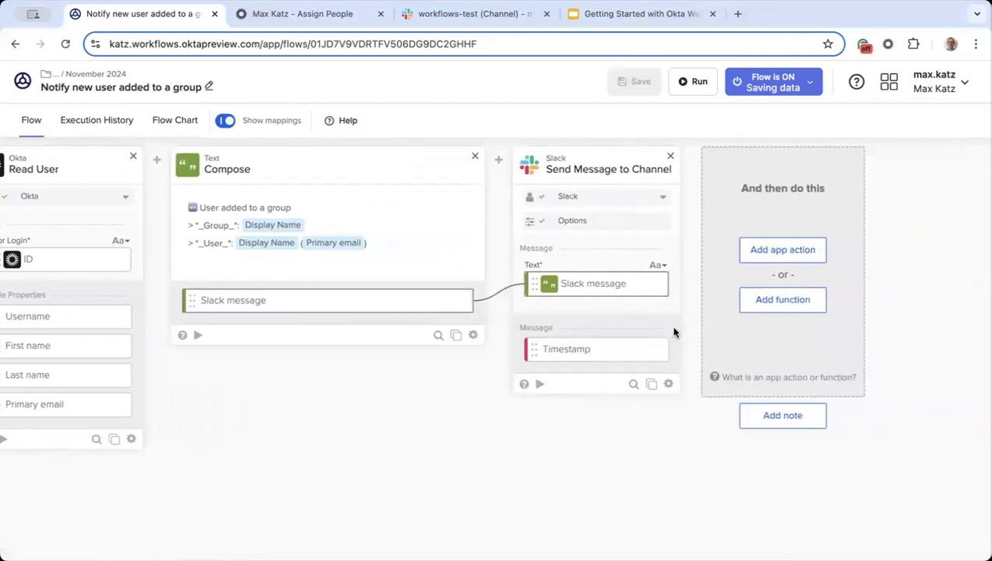
{"action": "left_click", "coordinate": [789, 255]}
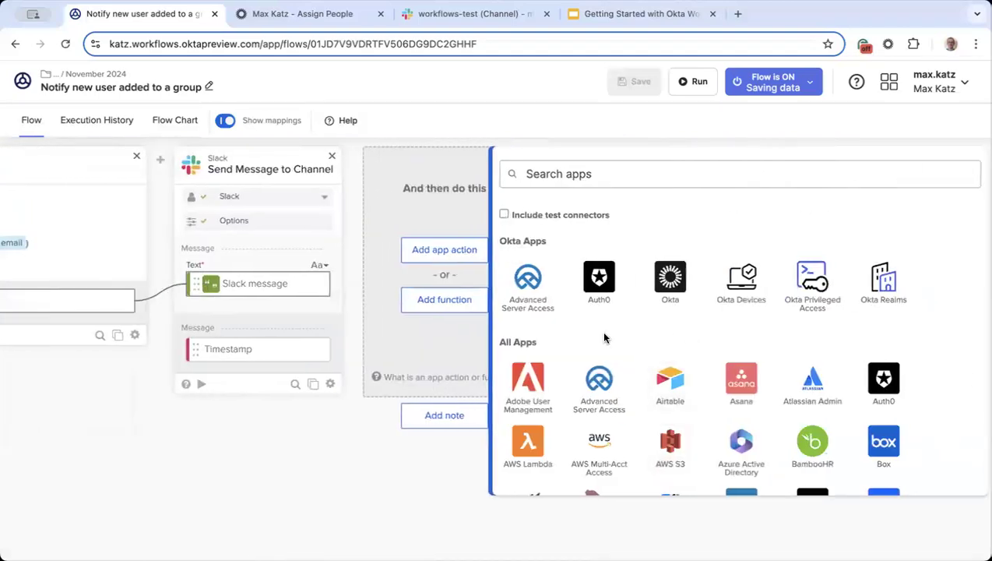
{"action": "scroll", "coordinate": [679, 243], "scroll_direction": "down", "scroll_amount": 1}
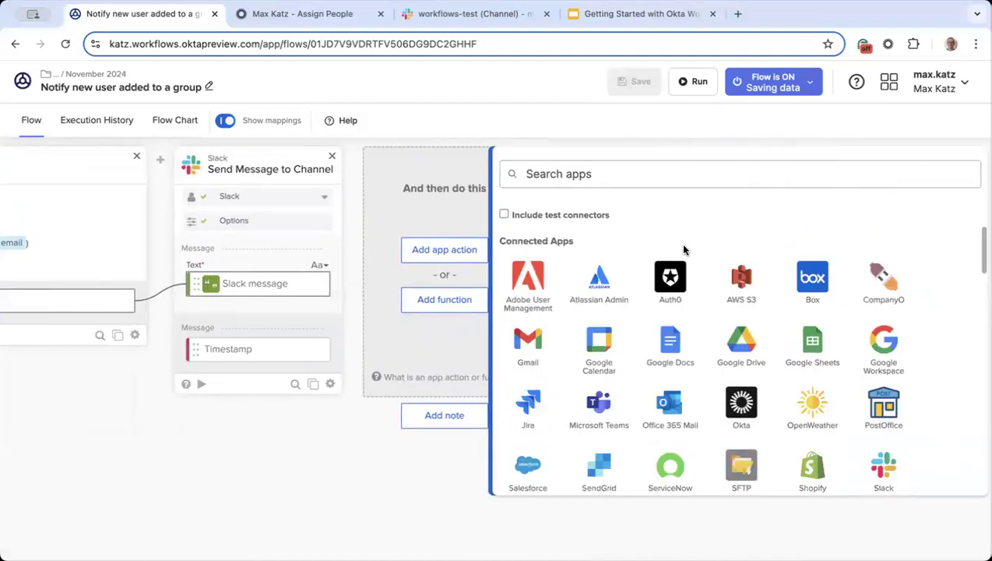
{"action": "scroll", "coordinate": [658, 234], "scroll_direction": "down", "scroll_amount": 1}
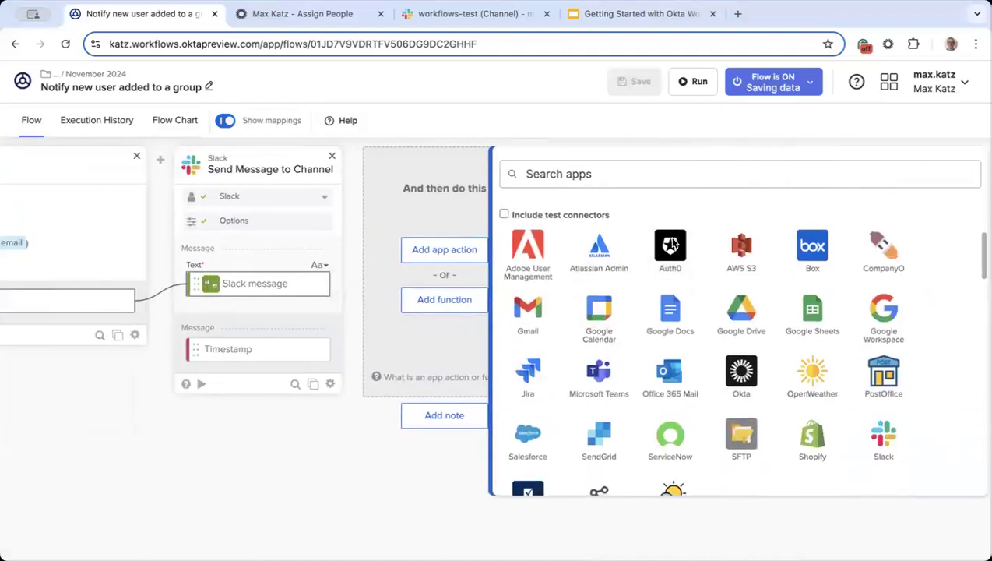
{"action": "left_click", "coordinate": [529, 312]}
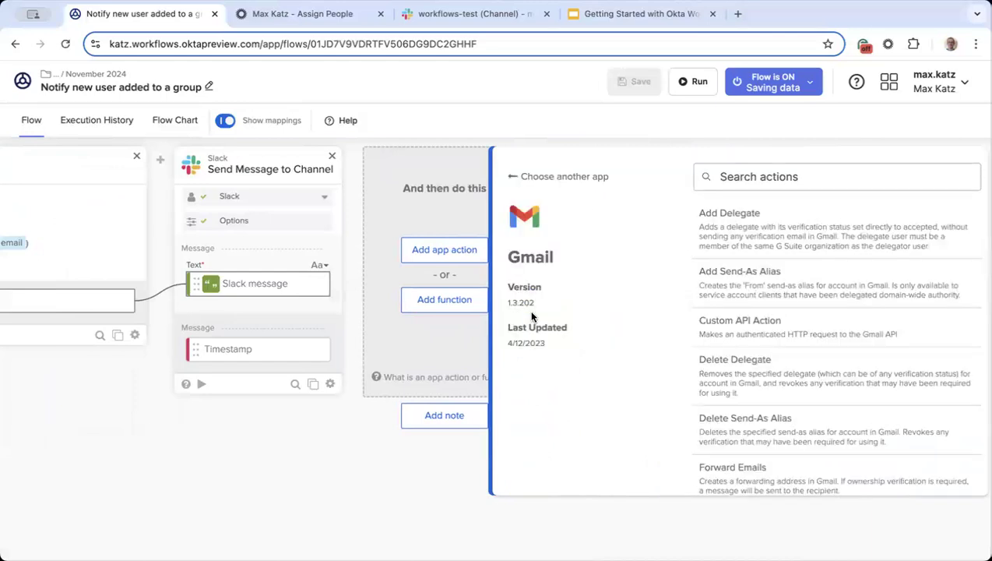
{"action": "scroll", "coordinate": [763, 331], "scroll_direction": "down", "scroll_amount": 8}
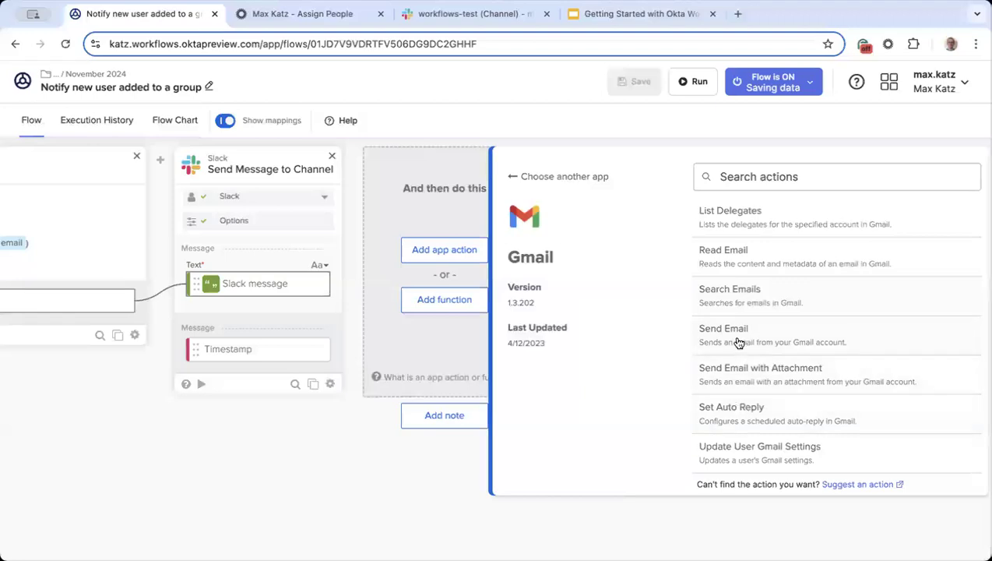
{"action": "left_click", "coordinate": [736, 340]}
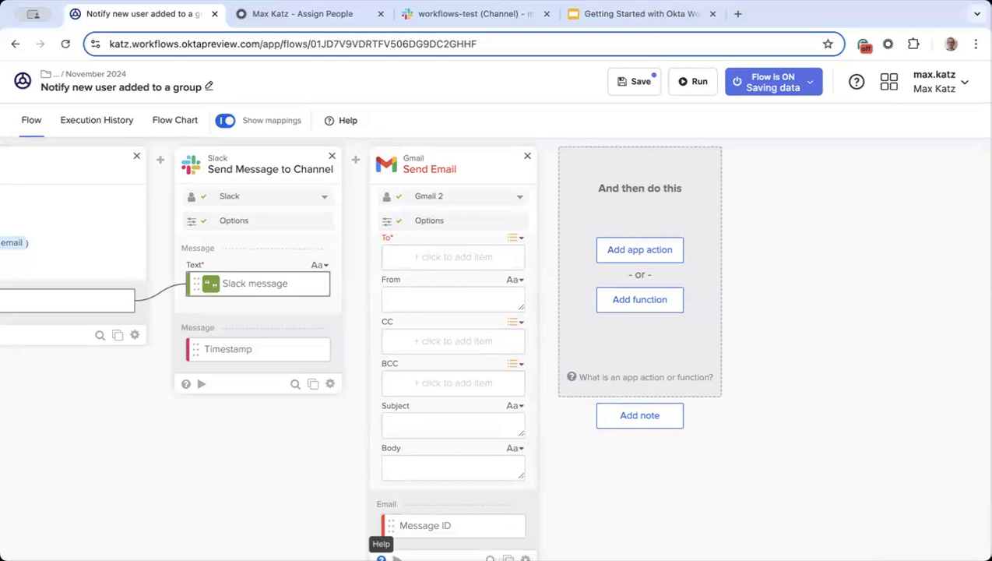
Step: Read the Send Email card's help on its options and its To and From inputs, and close the help
{"action": "left_click", "coordinate": [380, 558]}
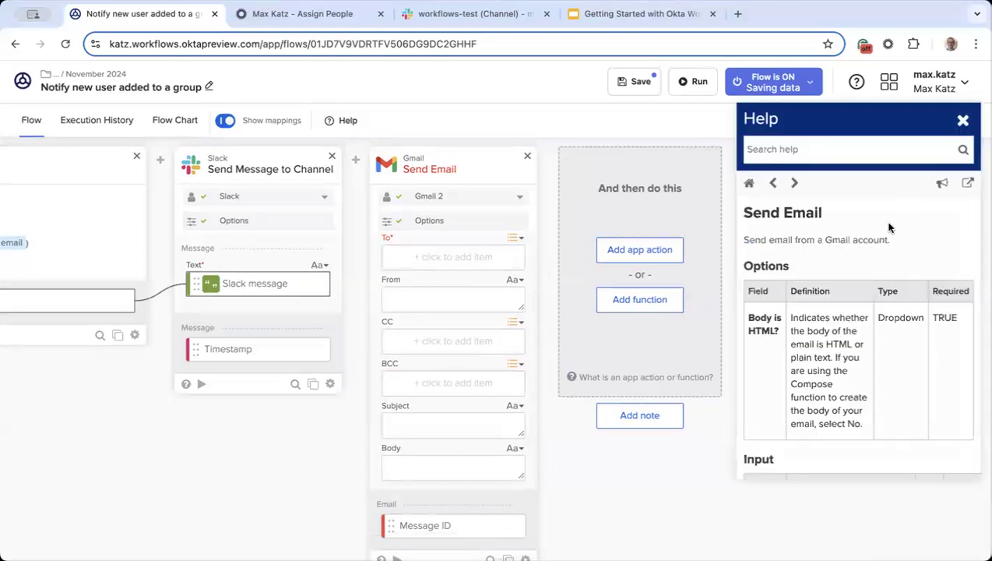
{"action": "scroll", "coordinate": [850, 245], "scroll_direction": "down", "scroll_amount": 5}
{"action": "scroll", "coordinate": [851, 248], "scroll_direction": "down", "scroll_amount": 2}
{"action": "scroll", "coordinate": [848, 250], "scroll_direction": "up", "scroll_amount": 3}
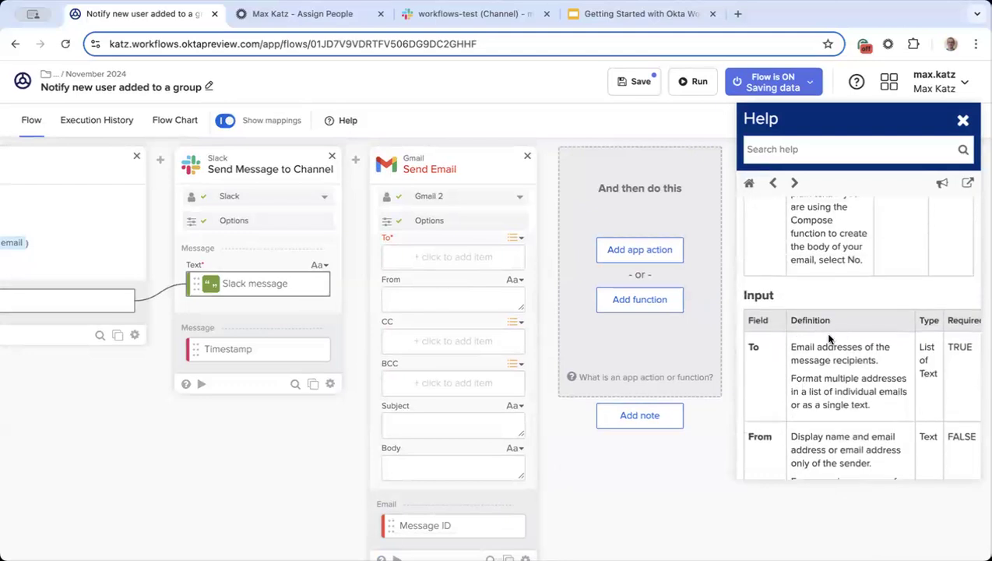
{"action": "scroll", "coordinate": [839, 348], "scroll_direction": "down", "scroll_amount": 1}
{"action": "scroll", "coordinate": [839, 348], "scroll_direction": "down", "scroll_amount": 3}
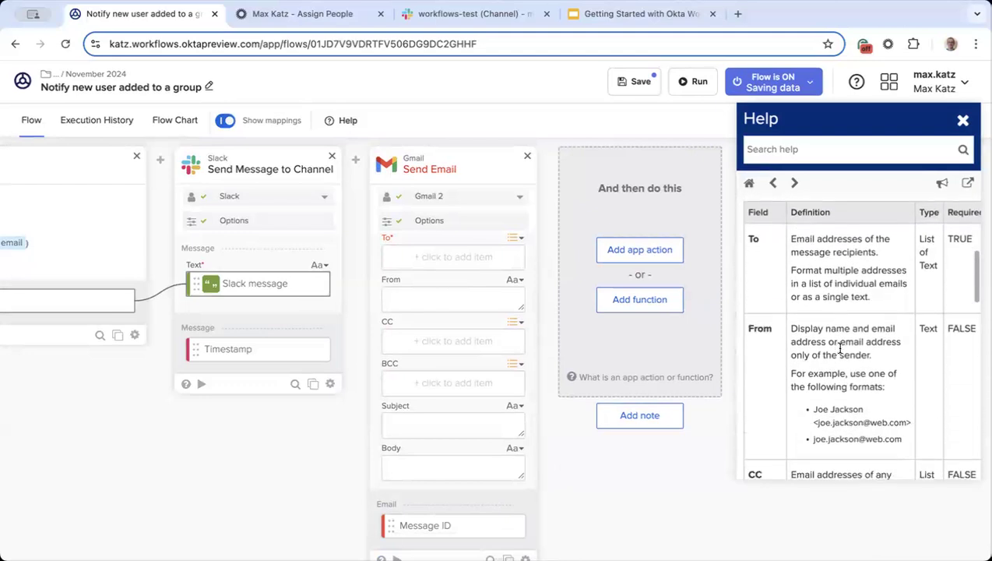
{"action": "left_click", "coordinate": [964, 121]}
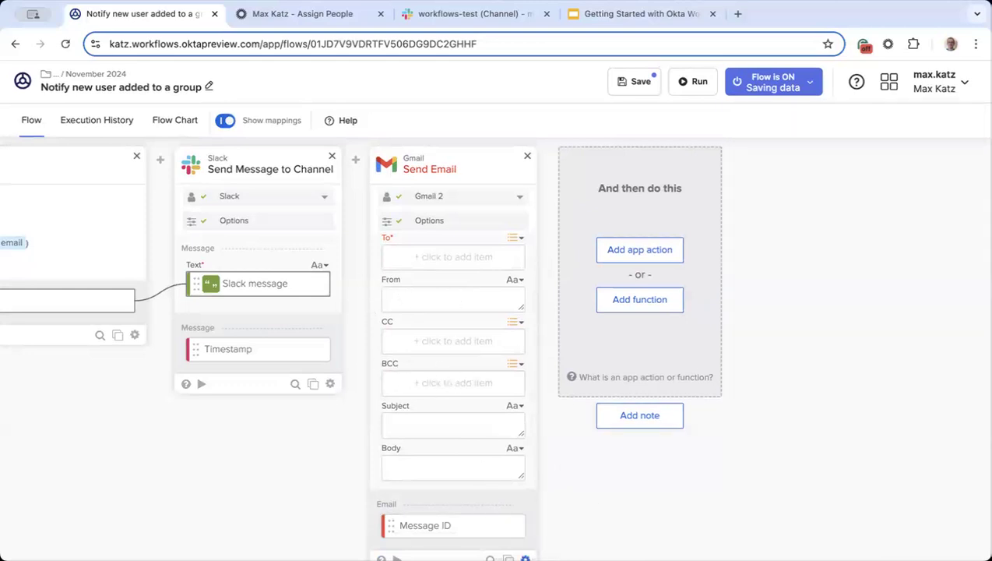
Step: Hide the CC and BCC input fields on the Gmail Send Email card and save the field selection
{"action": "left_click", "coordinate": [525, 558]}
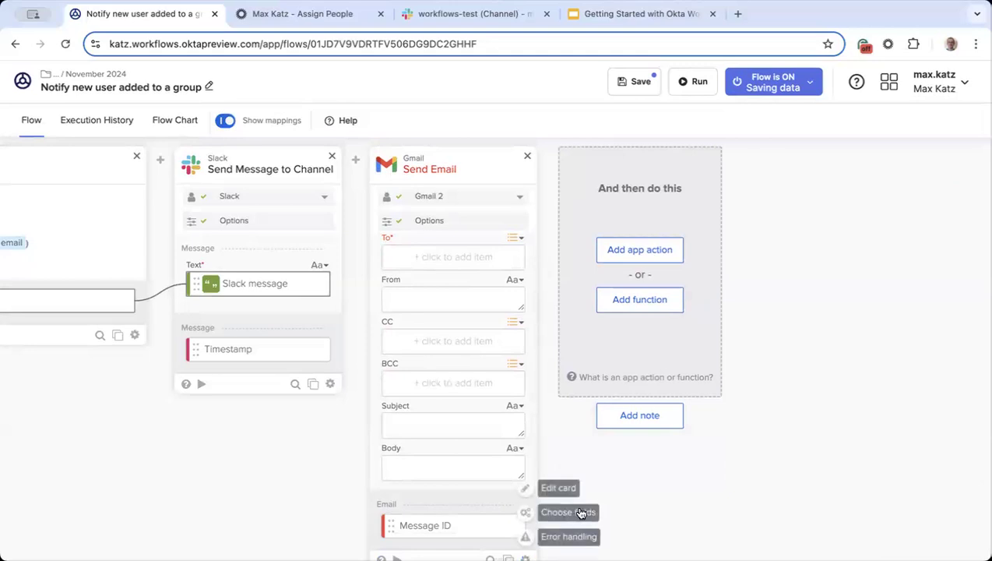
{"action": "left_click", "coordinate": [579, 510]}
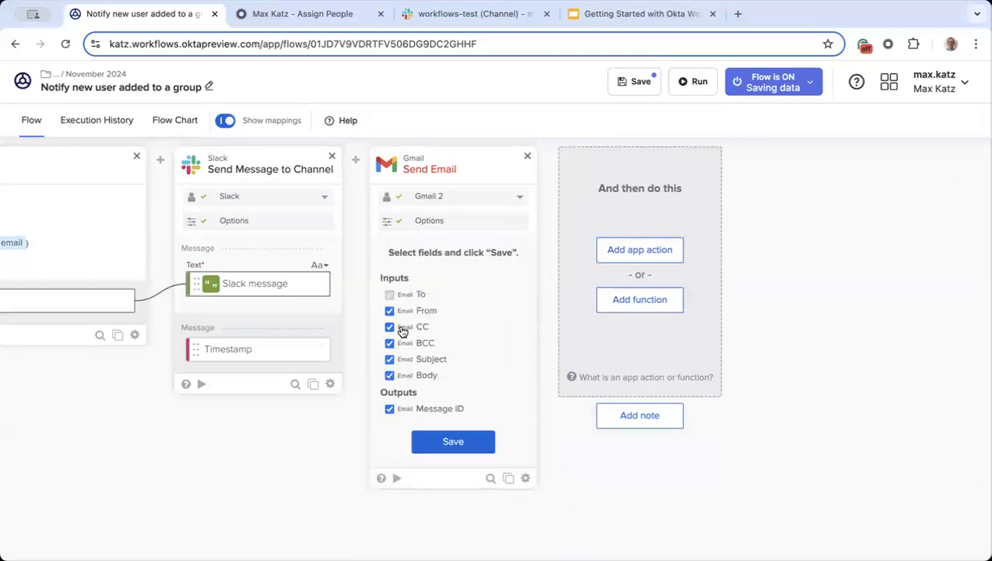
{"action": "left_click", "coordinate": [411, 343]}
{"action": "left_click", "coordinate": [393, 327]}
{"action": "left_click", "coordinate": [458, 441]}
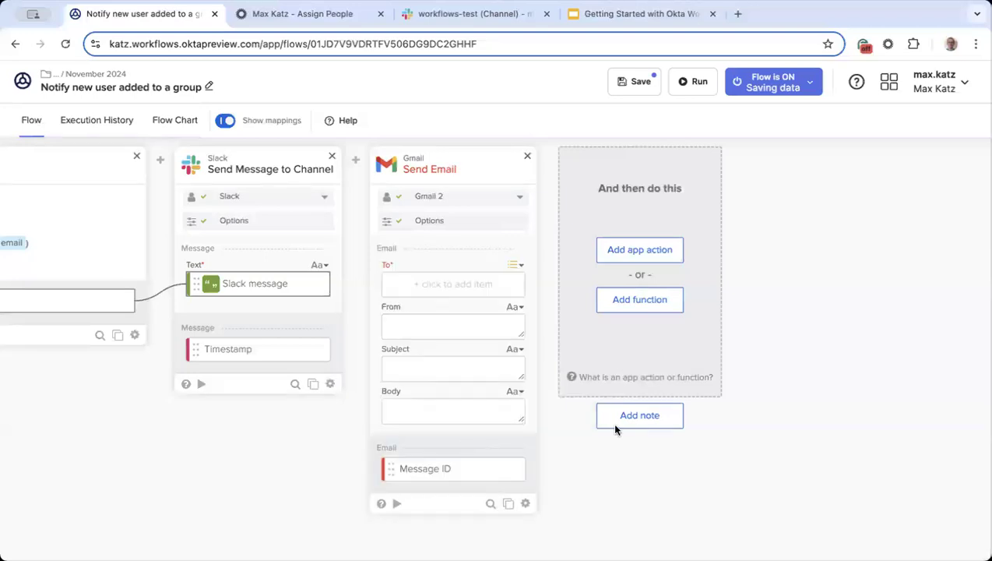
Step: Delete the Gmail Send Email card from the end of the flow and save the flow
{"action": "left_click", "coordinate": [527, 157]}
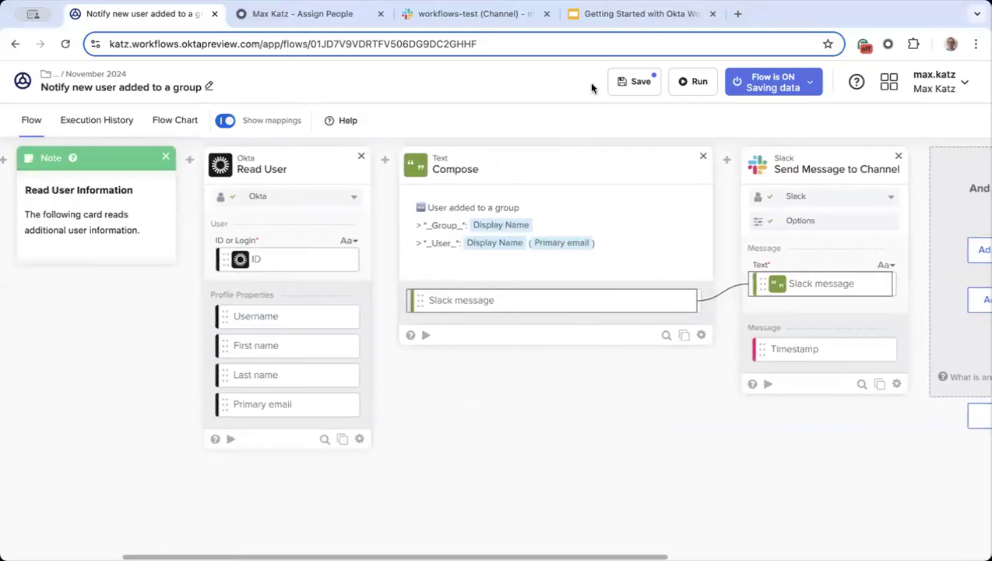
{"action": "left_click", "coordinate": [634, 82]}
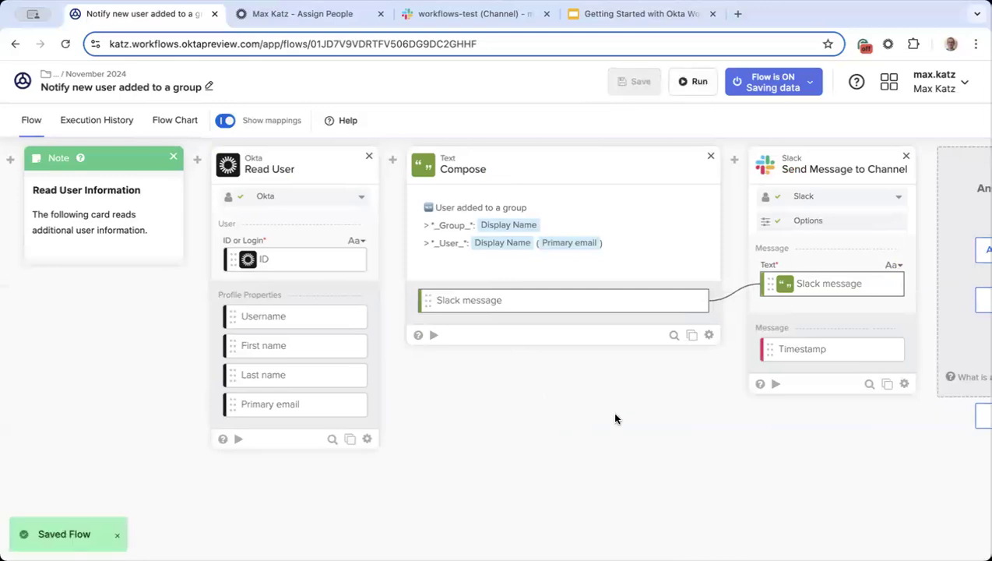
Step: Duplicate the Text Compose card, delete the copy before the Slack card, and save the flow
{"action": "left_click", "coordinate": [692, 340]}
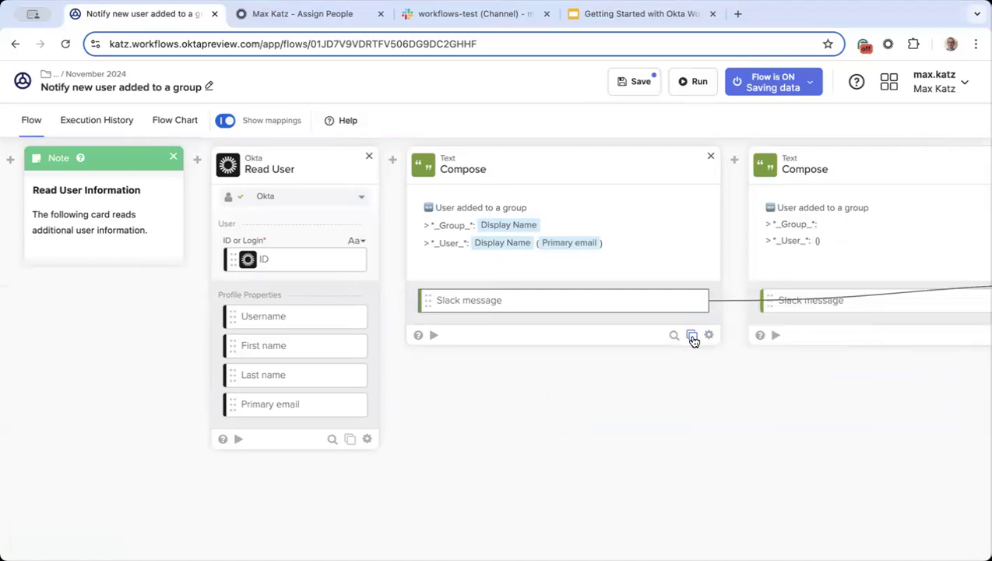
{"action": "scroll", "coordinate": [655, 428], "scroll_direction": "right", "scroll_amount": 5}
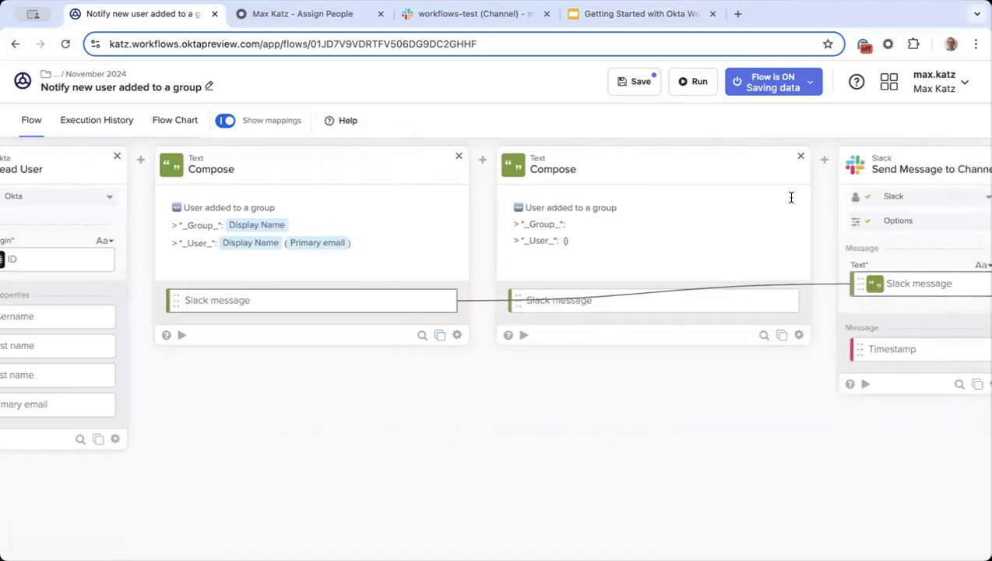
{"action": "left_click", "coordinate": [801, 158]}
{"action": "left_click", "coordinate": [639, 81]}
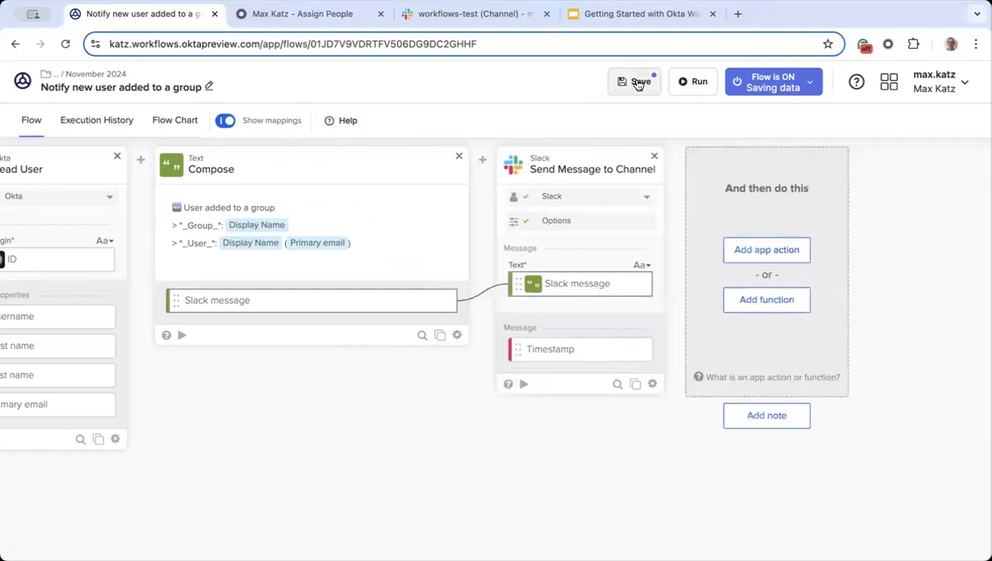